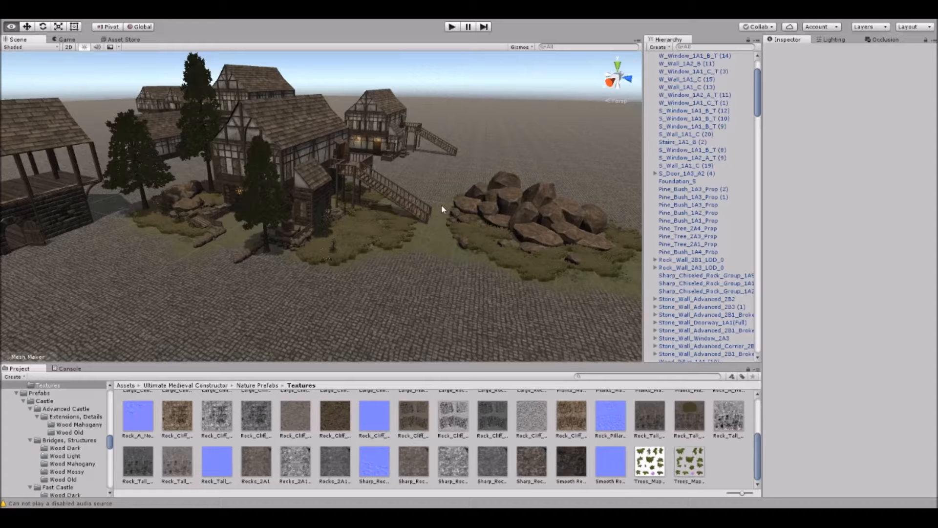
Look over the medieval houses, trees and rock pile already standing in the scene.
right_drag(441, 206, 351, 218)
middle_drag(366, 221, 346, 238)
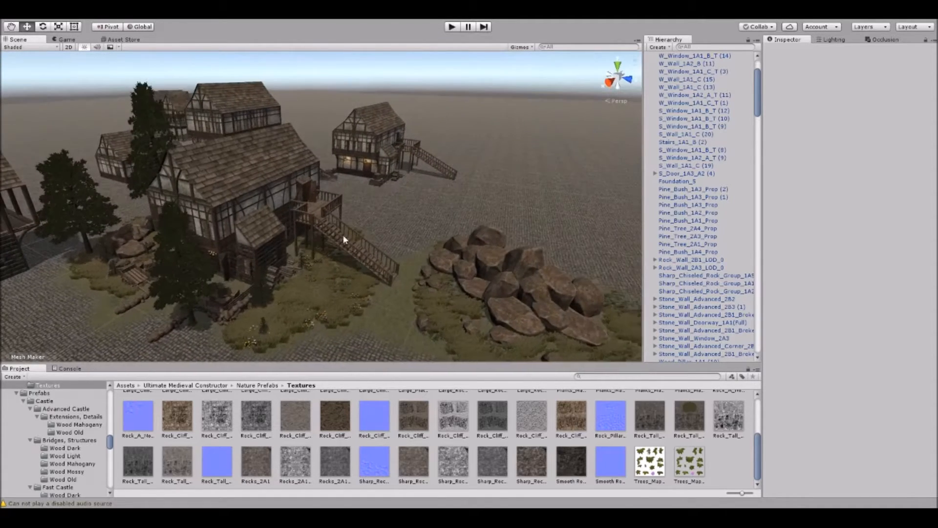
scroll(345, 231, down, 1)
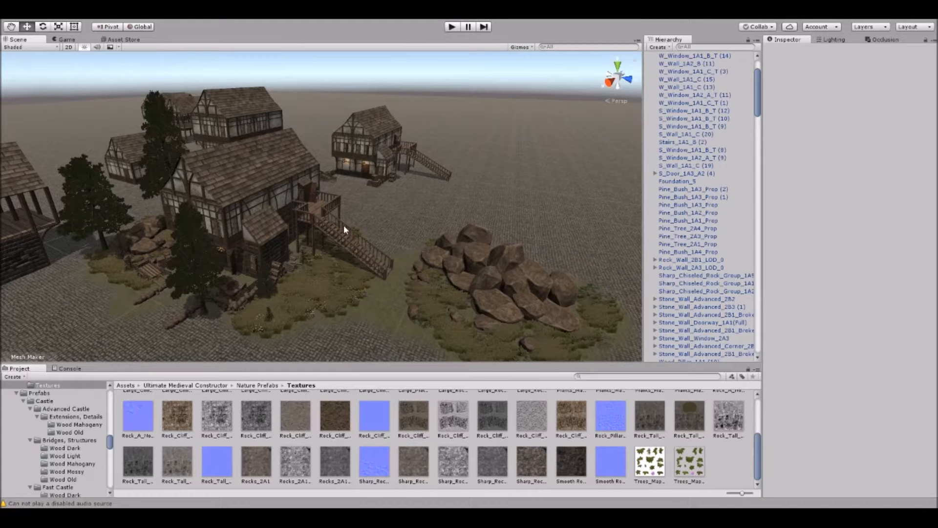
scroll(345, 227, down, 3)
middle_drag(454, 234, 374, 203)
right_drag(394, 215, 364, 206)
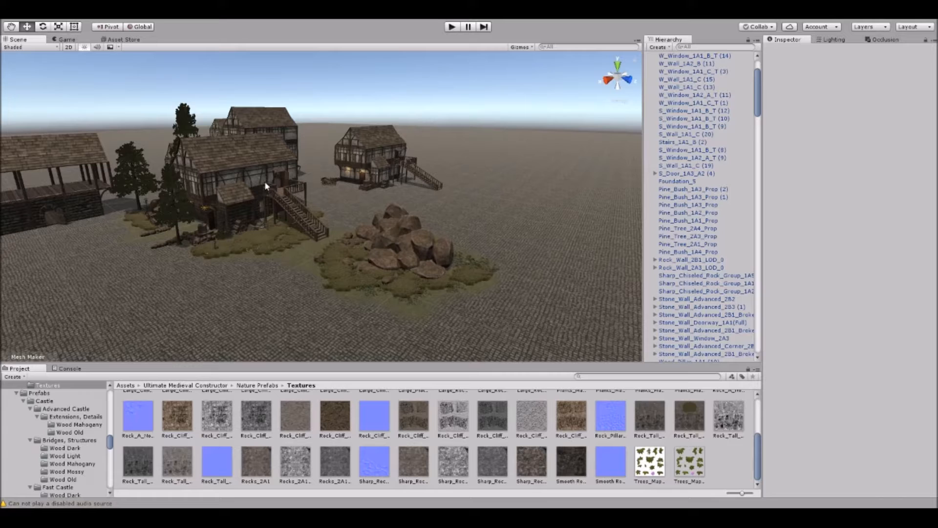
Open the Building Stages folder under Modules in the Ultimate Medieval Constructor assets.
click(68, 409)
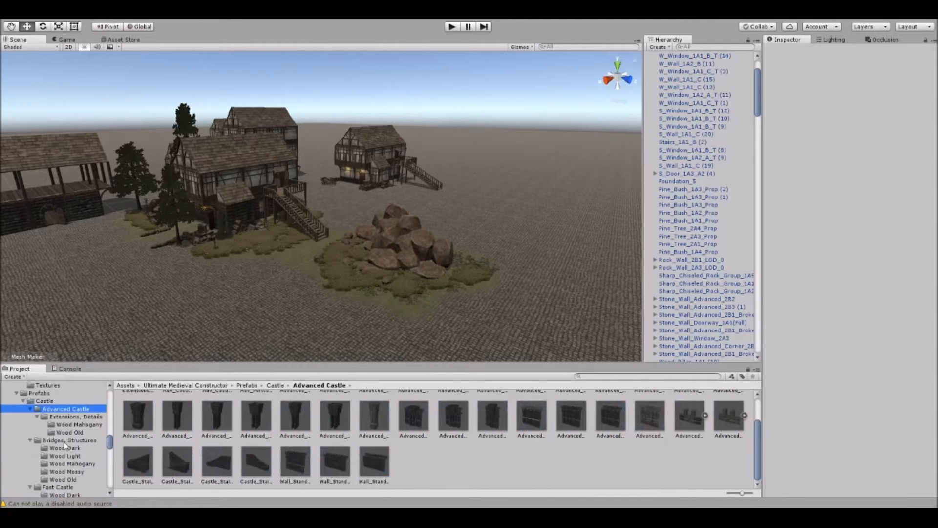
scroll(68, 442, down, 3)
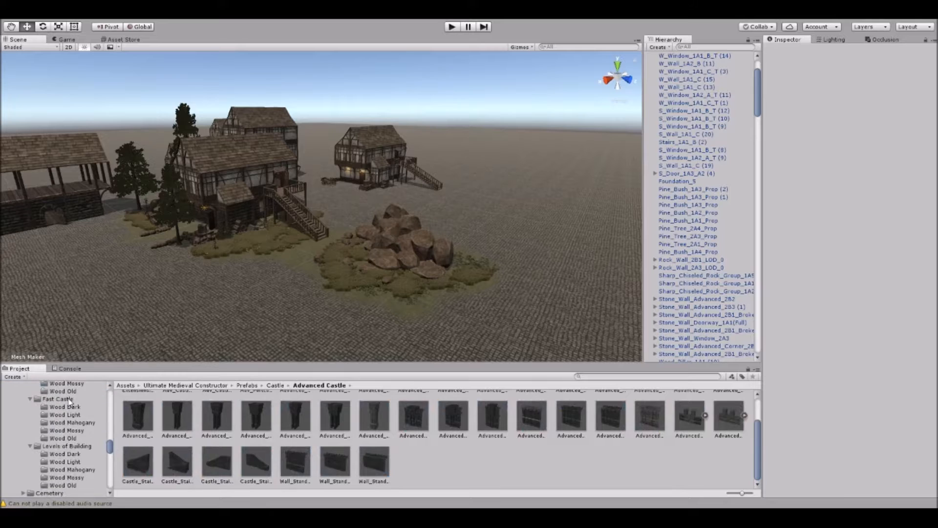
scroll(78, 451, down, 10)
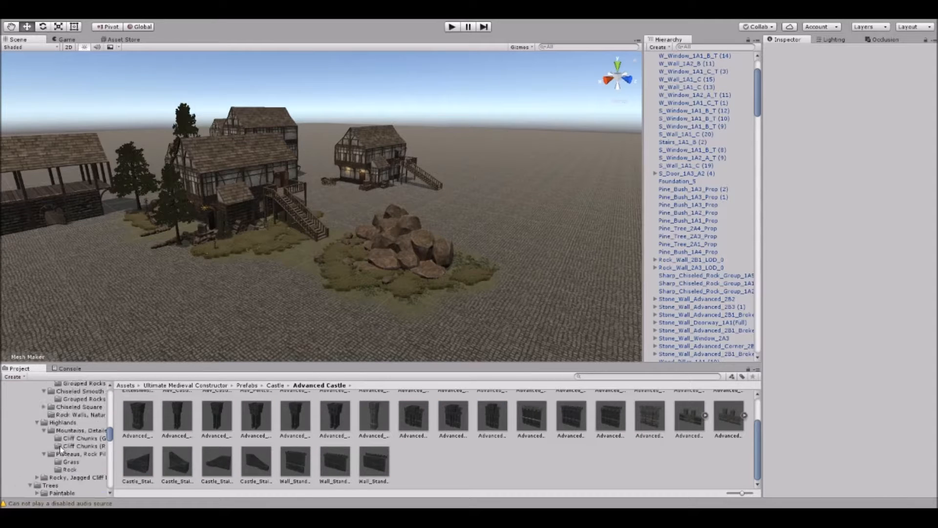
scroll(60, 449, up, 6)
click(16, 407)
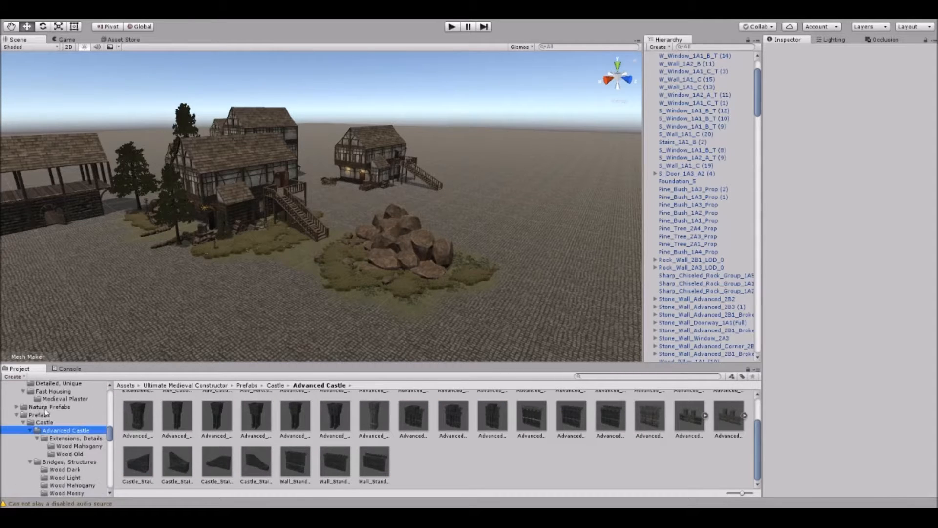
scroll(58, 413, up, 3)
click(48, 398)
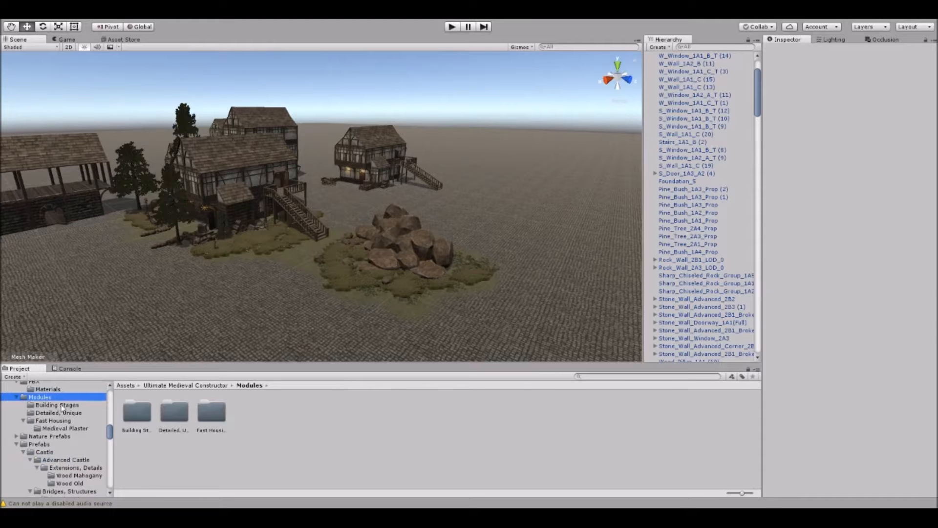
click(61, 406)
Place the Wood_House_Lvl_1 module on the empty ground beyond the rock pile and existing houses.
right_drag(396, 210, 420, 220)
middle_drag(421, 219, 248, 186)
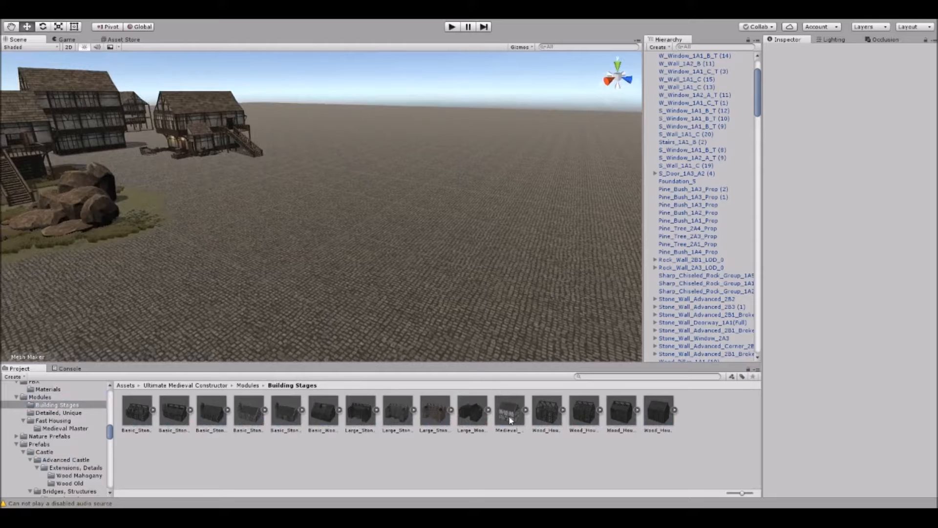
drag(540, 415, 353, 227)
scroll(337, 288, up, 3)
click(329, 299)
right_drag(329, 299, 365, 287)
scroll(365, 287, up, 2)
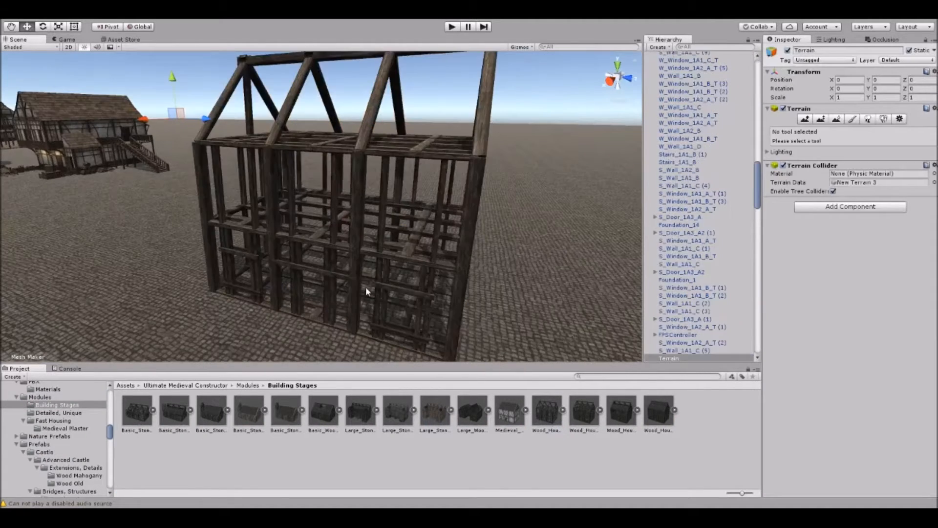
click(356, 203)
click(364, 181)
drag(360, 337, 327, 348)
key(ctrl+z)
Place the Wood_House_Lvl_2, Wood_House_Lvl_3 and Wood_House_Lvl_4 modules in a row beside the first wooden house frame.
scroll(367, 269, down, 3)
right_drag(366, 268, 401, 268)
drag(599, 431, 494, 266)
key(f)
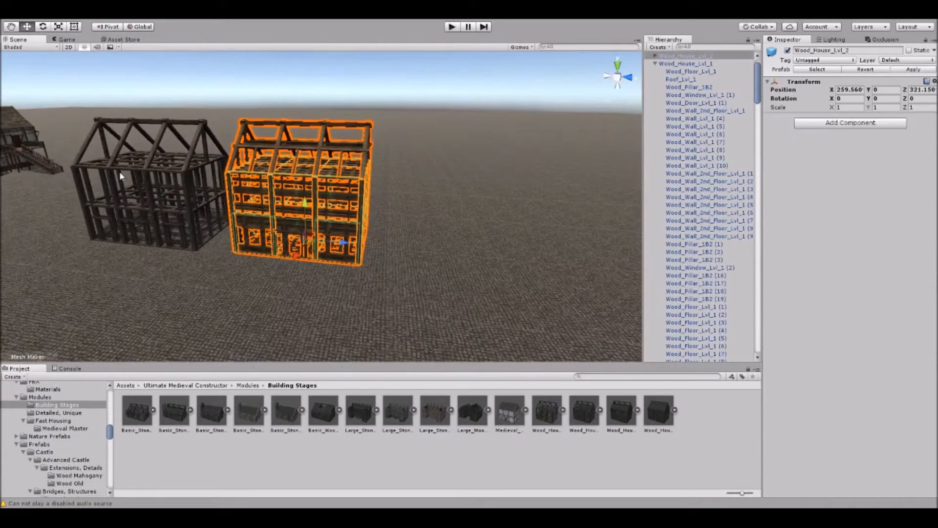
drag(624, 409, 457, 278)
key(f)
drag(657, 412, 422, 281)
click(381, 294)
right_drag(374, 294, 391, 269)
scroll(390, 269, down, 3)
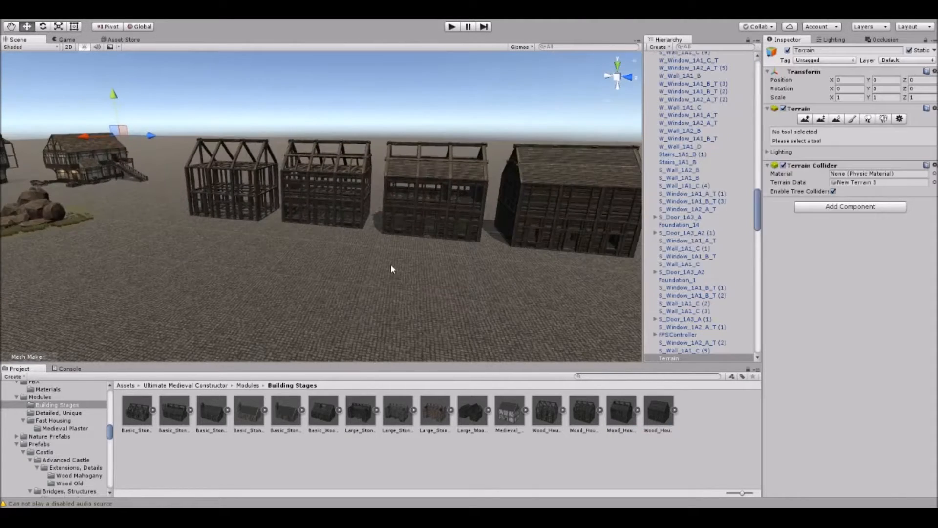
Lift the roof of Wood_House_Lvl_3 straight up so it floats clear above the walls.
click(458, 168)
scroll(458, 168, up, 3)
middle_drag(458, 168, 408, 230)
click(409, 231)
drag(347, 213, 347, 160)
scroll(347, 160, up, 4)
right_drag(348, 160, 369, 240)
Raise the Wood_Floor_Lvl_3 (6) panel of the roofless house to a Y position of 5.94.
double_click(376, 230)
scroll(377, 231, down, 3)
drag(365, 226, 313, 268)
click(376, 203)
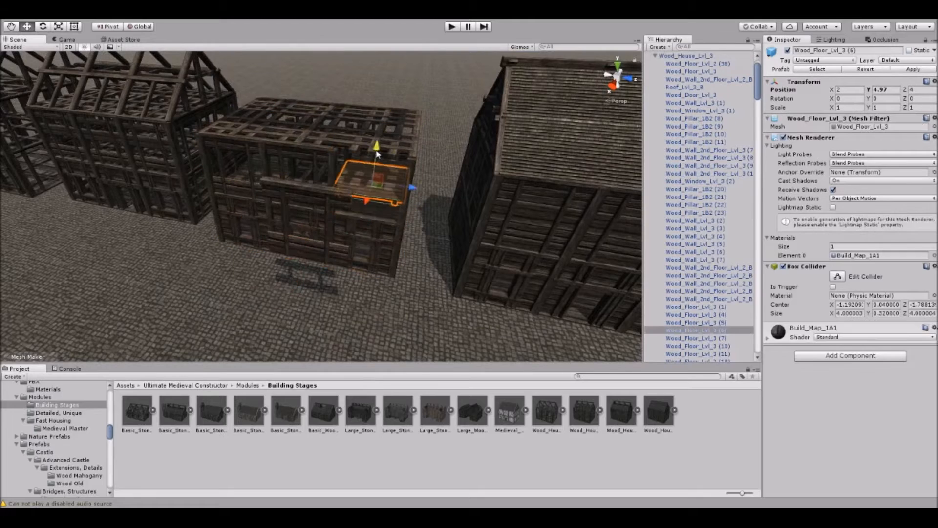
drag(375, 165, 378, 132)
scroll(382, 138, down, 5)
right_drag(382, 138, 265, 195)
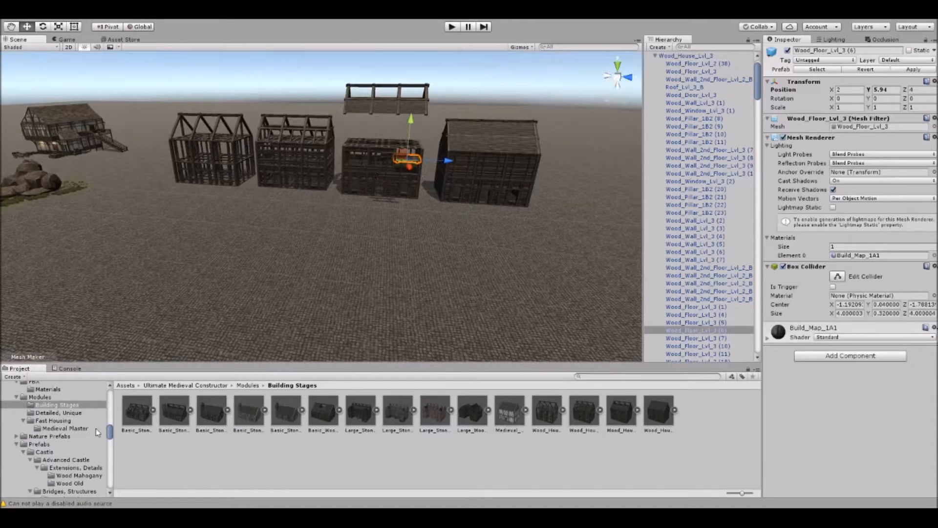
Browse the wood variant folders through Wood Old under the Castle prefabs' Levels of Building.
scroll(96, 428, down, 9)
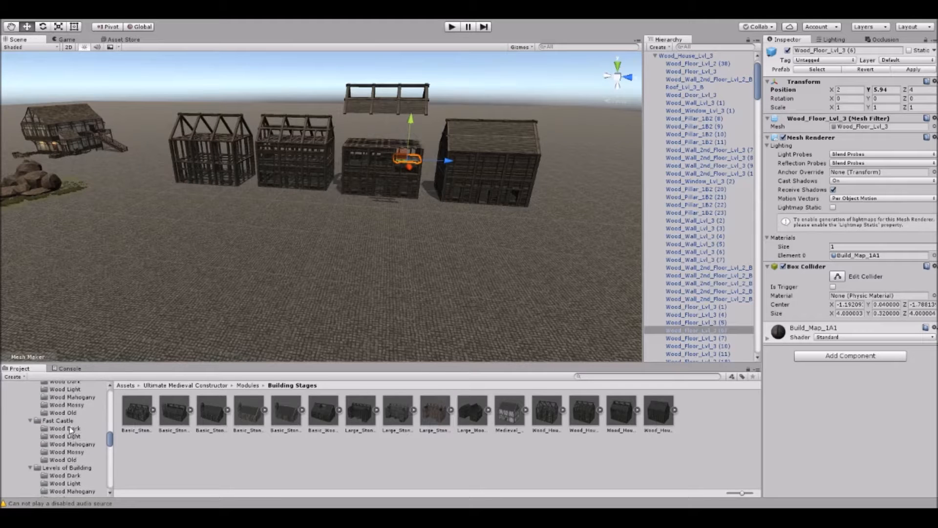
scroll(71, 426, down, 3)
click(75, 444)
click(76, 454)
click(86, 461)
click(78, 469)
click(74, 476)
Open the Plaster Set_1 folder of the Wood Mahogany variant under the Housing prefabs' Levels of Building.
scroll(66, 447, down, 3)
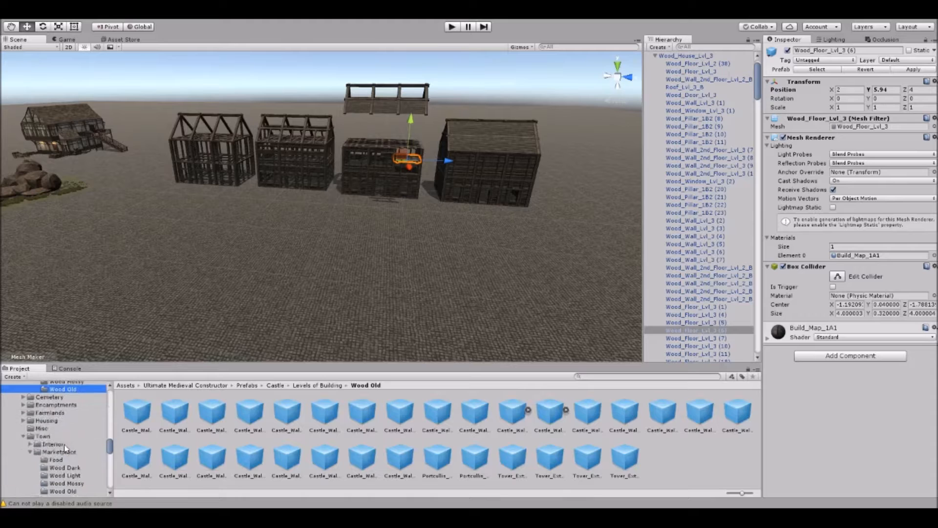
scroll(37, 428, down, 3)
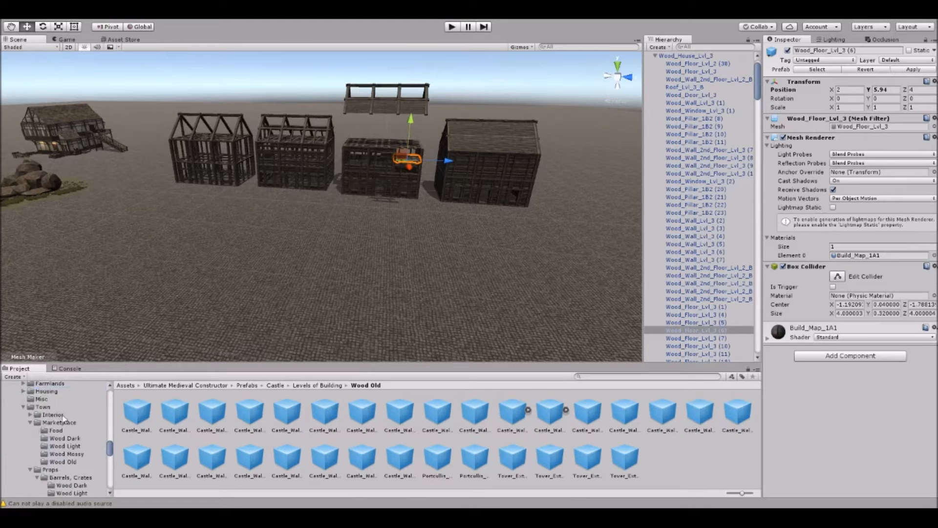
scroll(56, 428, up, 3)
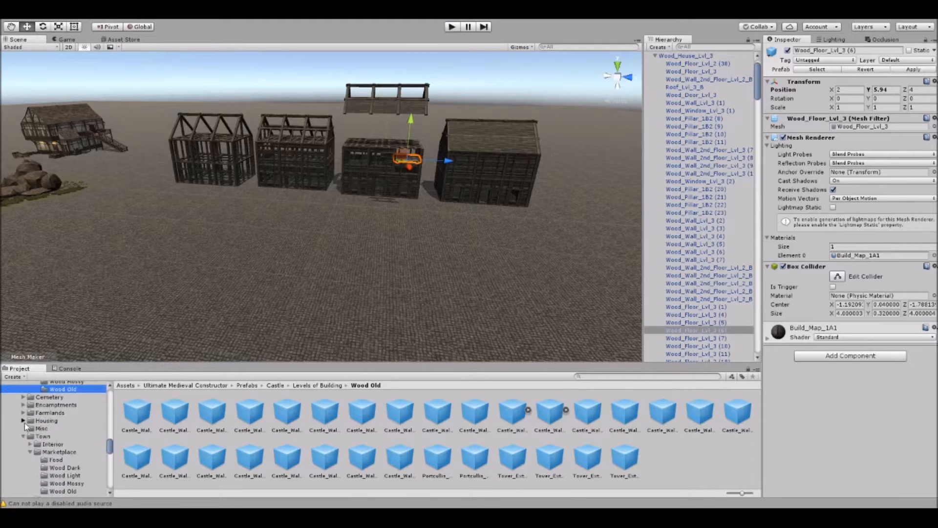
scroll(64, 430, up, 6)
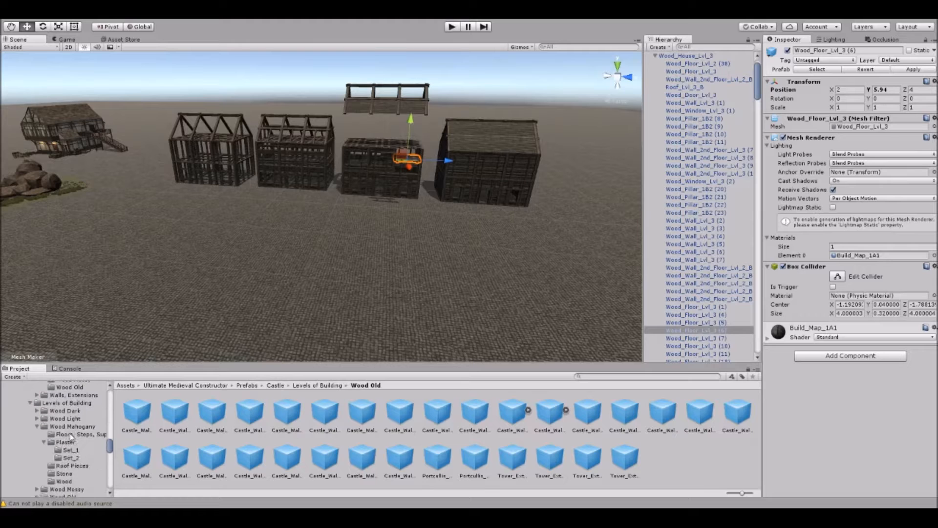
click(75, 428)
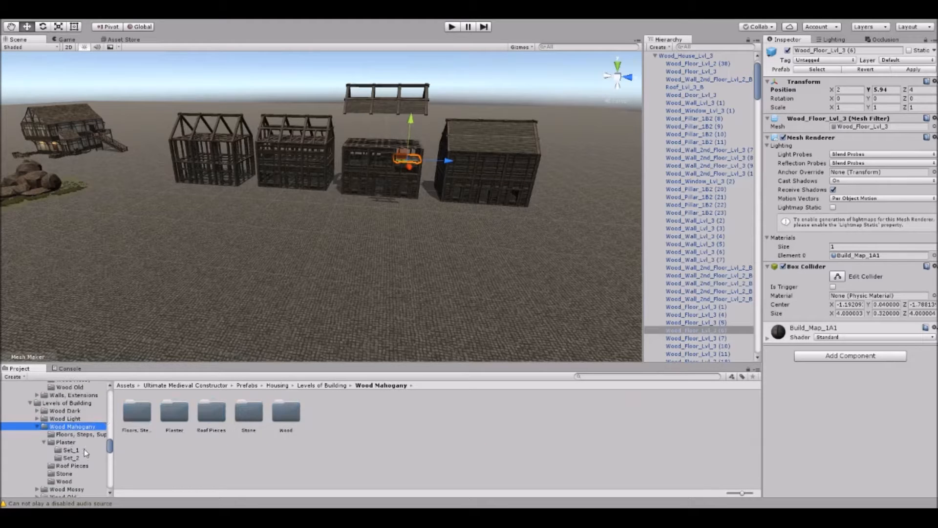
click(80, 450)
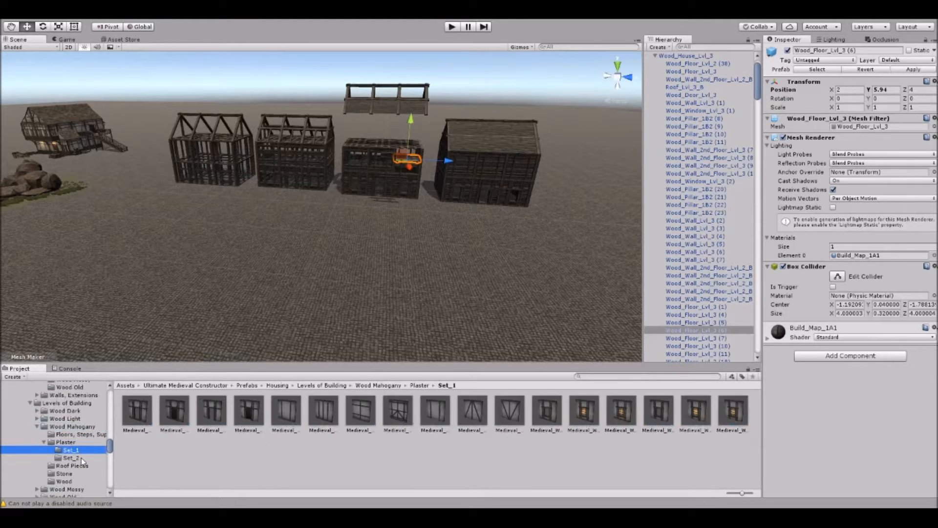
Place Medieval_Wall_1A4, Medieval_Wall_2nd_Floor_1A3 and Medieval_Window_1A3 side by side on the ground in front of the wooden houses.
right_drag(392, 218, 404, 268)
key(w)
drag(403, 416, 390, 276)
drag(519, 415, 344, 273)
drag(621, 410, 468, 303)
right_drag(469, 307, 277, 323)
key(d)
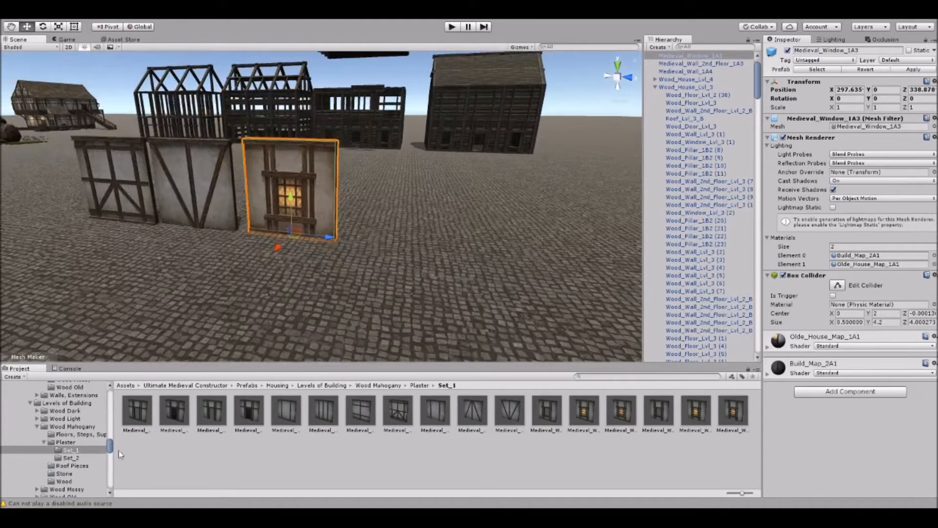
Place Stone_Door_2nd_Floor_Lvl_3 and Stone_Wall_Chimney_Lvl_1 from the Wood Mahogany Stone folder beside the plaster window wall.
click(65, 473)
drag(208, 423, 398, 255)
click(476, 405)
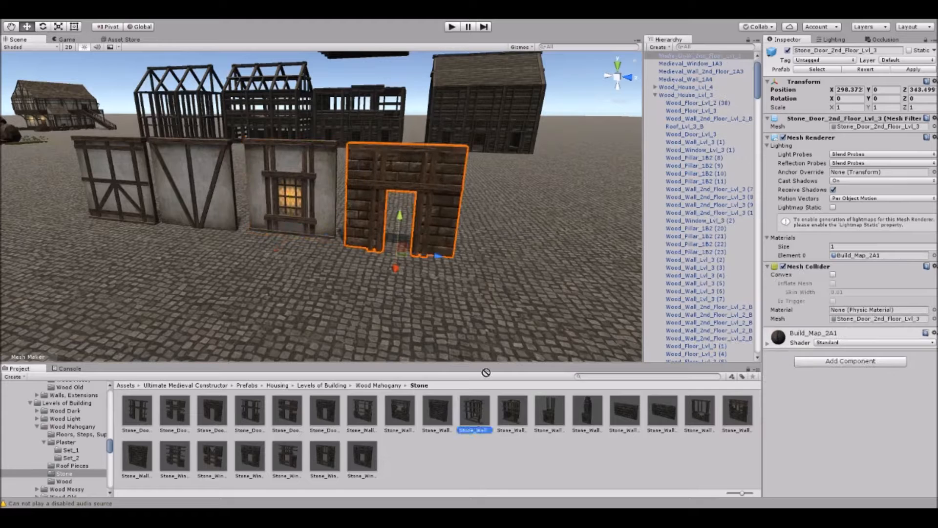
drag(477, 405, 522, 259)
Place Wood_Door_2nd_Floor_Lvl_3, Wood_Pillar_1A1_Half and Wood_Wall_Chimney_Lvl_4 from the Wood folder in front of the wall pieces.
click(64, 481)
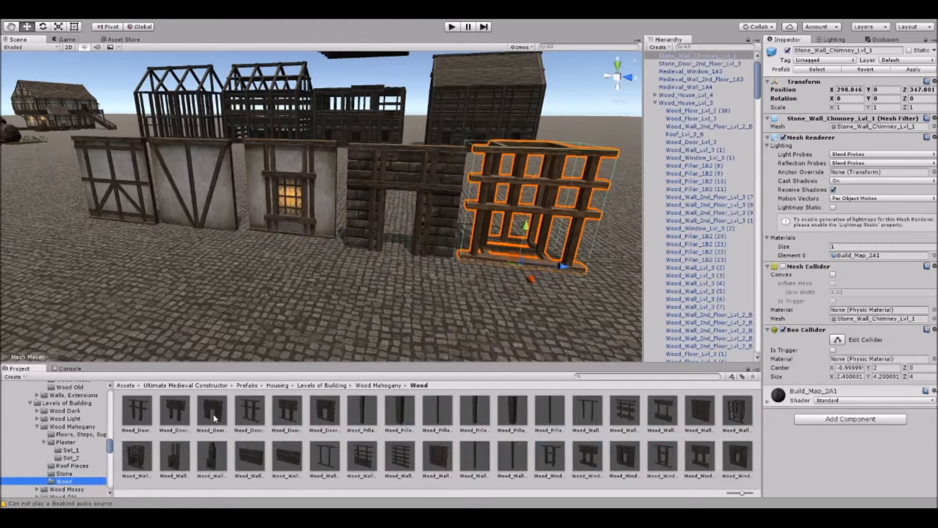
drag(215, 417, 240, 292)
drag(376, 360, 347, 300)
scroll(337, 322, down, 4)
drag(212, 456, 177, 283)
click(317, 302)
right_drag(316, 302, 323, 298)
scroll(323, 298, down, 4)
right_drag(321, 152, 339, 178)
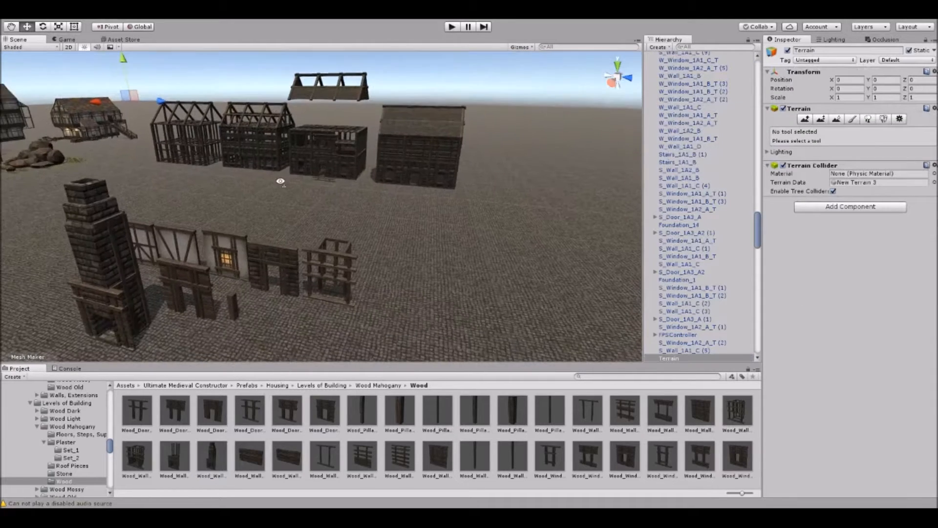
Open the Fast Housing folder under Modules.
scroll(282, 215, down, 4)
middle_drag(282, 215, 250, 216)
scroll(75, 425, up, 5)
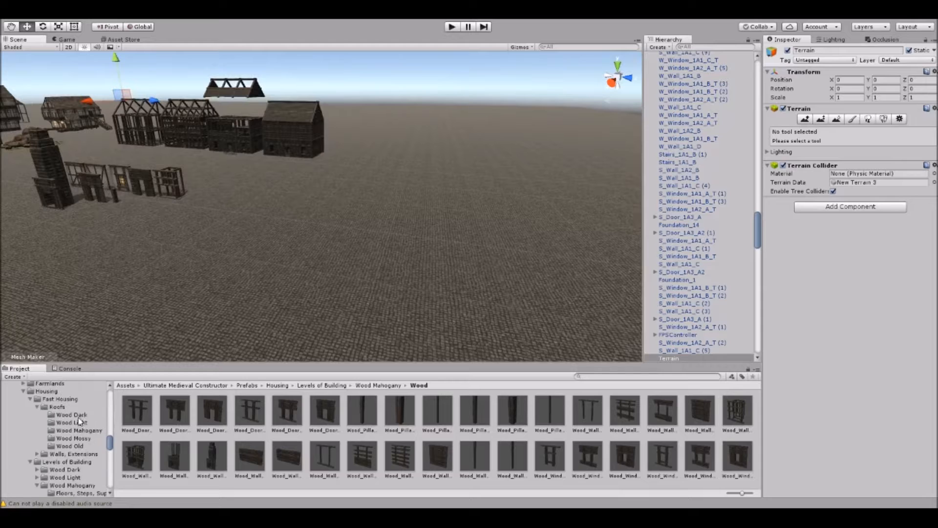
click(73, 458)
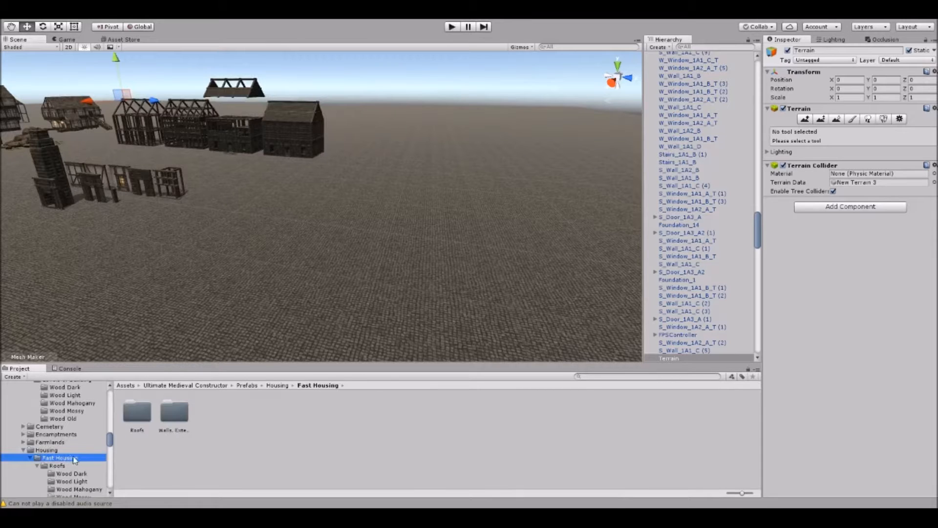
scroll(79, 464, up, 10)
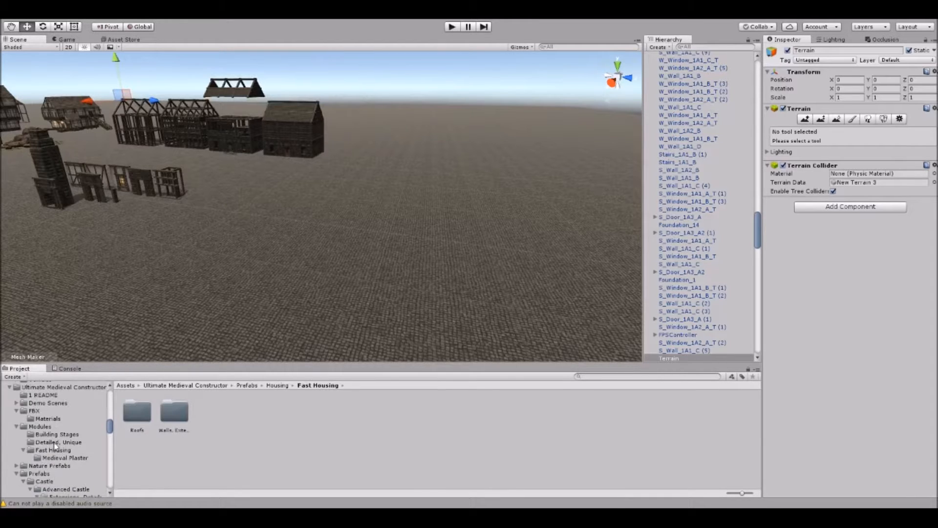
click(56, 427)
click(61, 449)
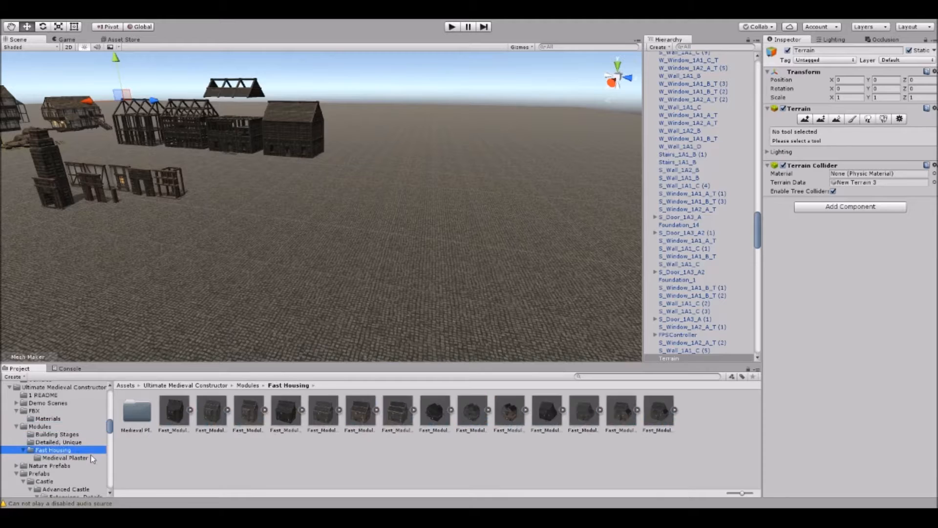
Place the Fast_Module_1A2_C house on the open ground away from the wooden house row.
right_drag(273, 248, 364, 223)
drag(360, 409, 269, 253)
right_drag(285, 264, 305, 246)
scroll(337, 233, down, 2)
middle_drag(340, 216, 322, 223)
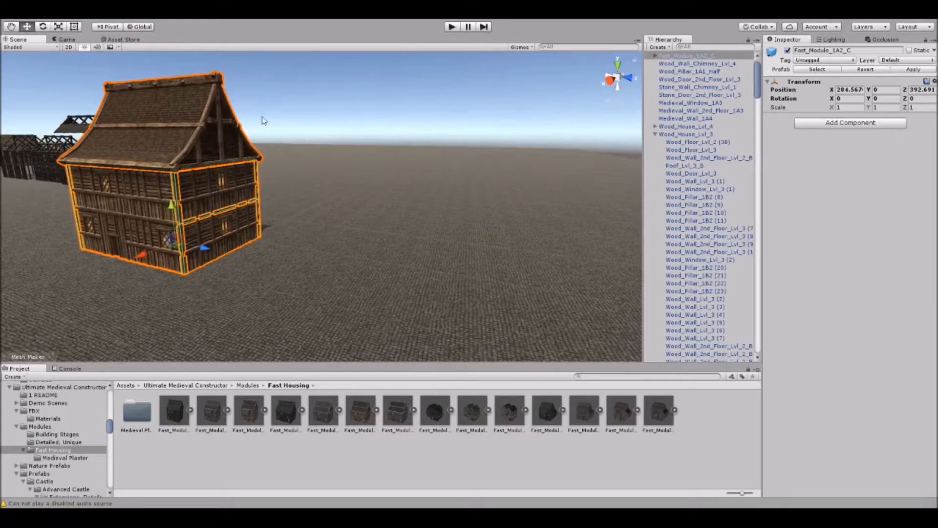
Place the Fast_Module_Large_1A1_C house next to the smaller fast housing building.
middle_drag(311, 165, 304, 179)
drag(628, 424, 461, 273)
middle_drag(588, 322, 452, 312)
middle_drag(413, 280, 423, 287)
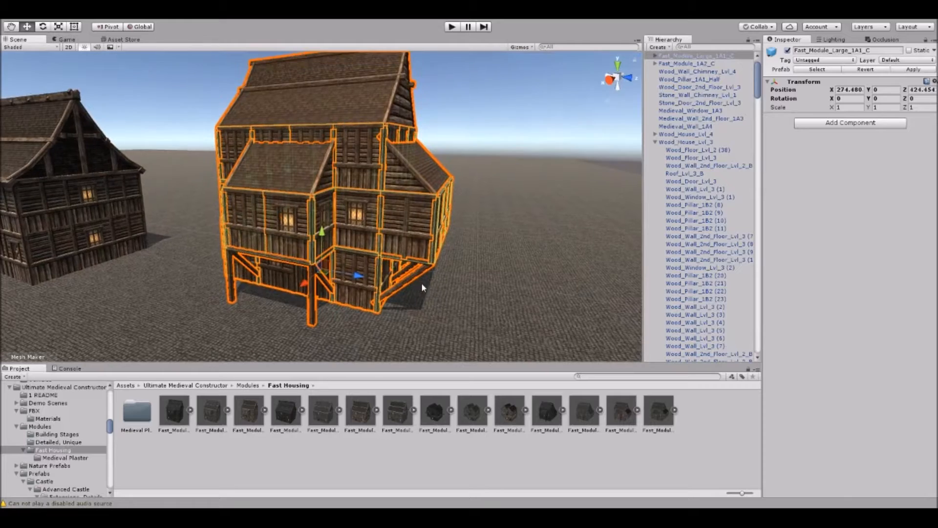
Examine the two fast housing buildings from several sides.
click(502, 99)
right_drag(501, 99, 449, 101)
middle_drag(449, 101, 413, 137)
right_drag(125, 174, 142, 185)
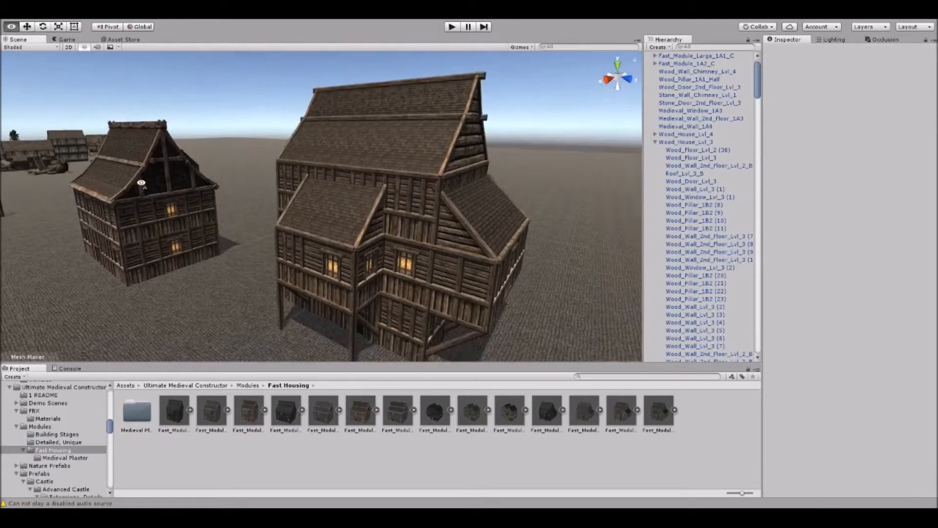
middle_drag(142, 184, 290, 228)
middle_drag(502, 256, 373, 214)
right_drag(373, 213, 419, 222)
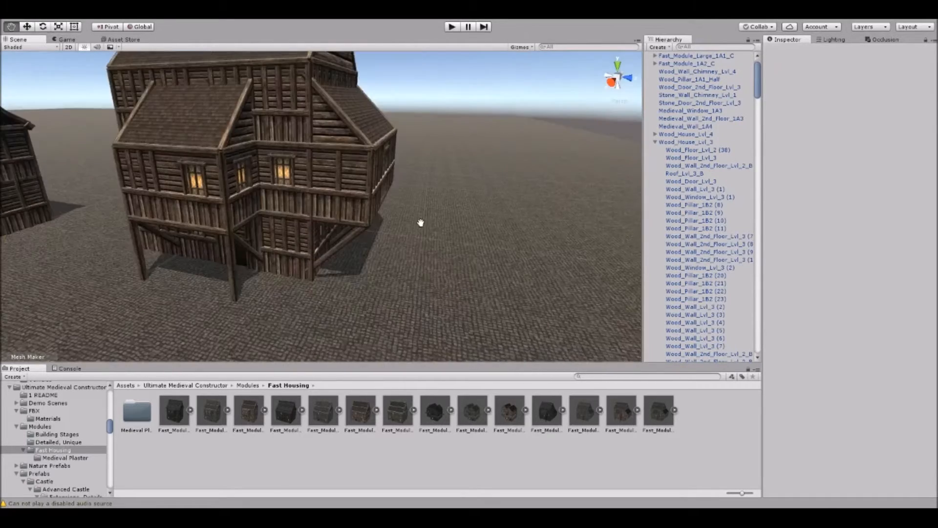
middle_drag(419, 221, 455, 230)
Pull a wall panel away from the large house's side extension and raise its Fast_Roof_Side_3x1 roof piece.
click(366, 197)
click(366, 197)
drag(357, 231, 294, 274)
double_click(369, 137)
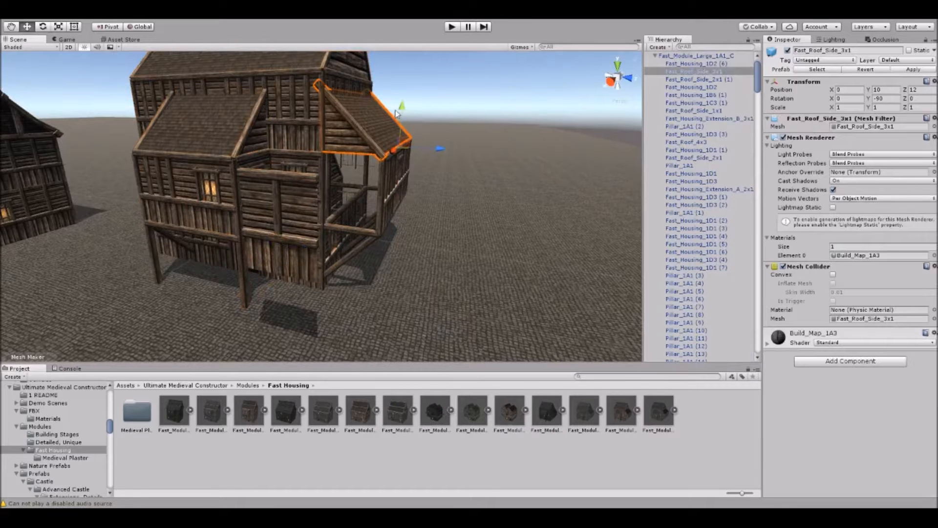
drag(396, 113, 409, 75)
Detach the extension's support frame, a pillar and wall pieces from the large house and set them apart from it.
click(362, 239)
drag(353, 210, 454, 231)
right_drag(453, 231, 341, 198)
click(341, 212)
drag(351, 278, 295, 292)
right_drag(295, 292, 366, 176)
click(292, 180)
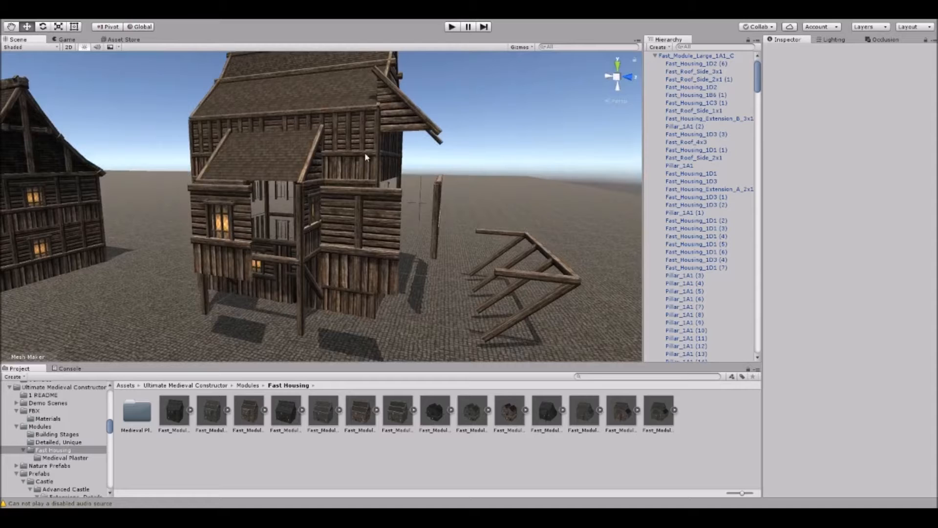
Try the Build_Map_1A2_B, Build_Map_1A1, Build_Map_1A4 and Build_Map_2A1 materials on the large house's Fast_Housing_1D2 (6) wall panel.
click(360, 215)
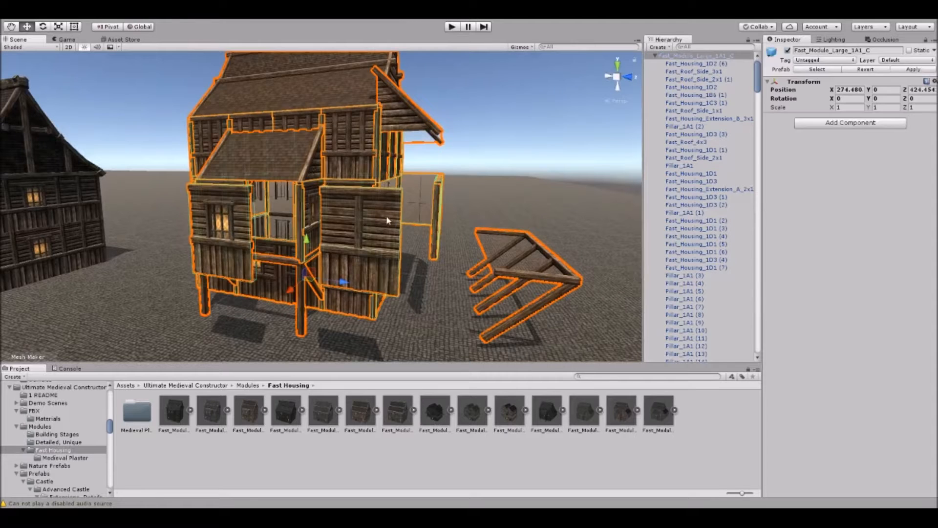
right_drag(361, 215, 338, 216)
click(433, 214)
right_drag(433, 214, 388, 178)
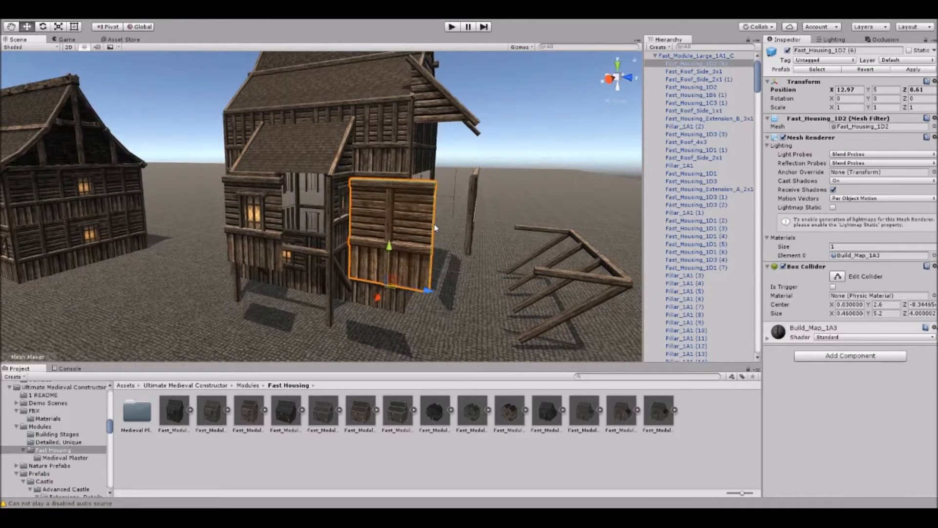
right_drag(420, 223, 421, 223)
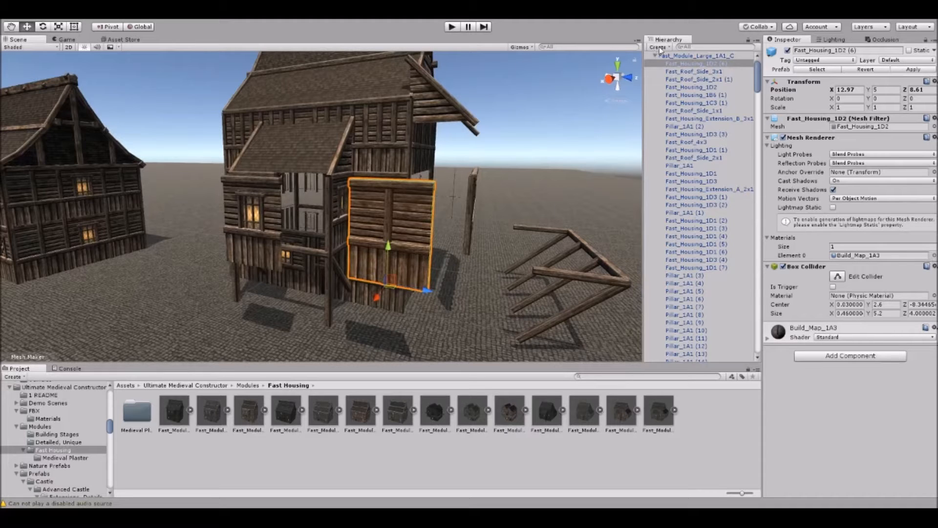
double_click(629, 200)
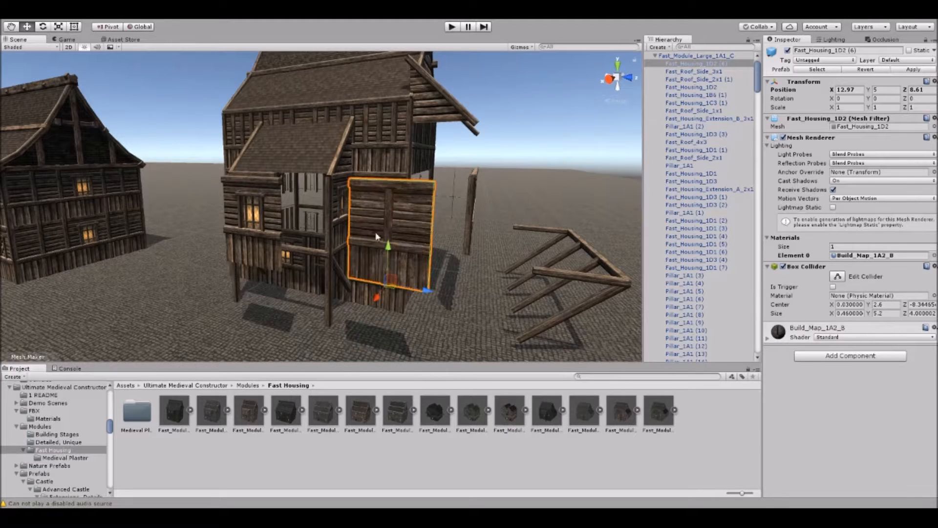
scroll(434, 233, up, 3)
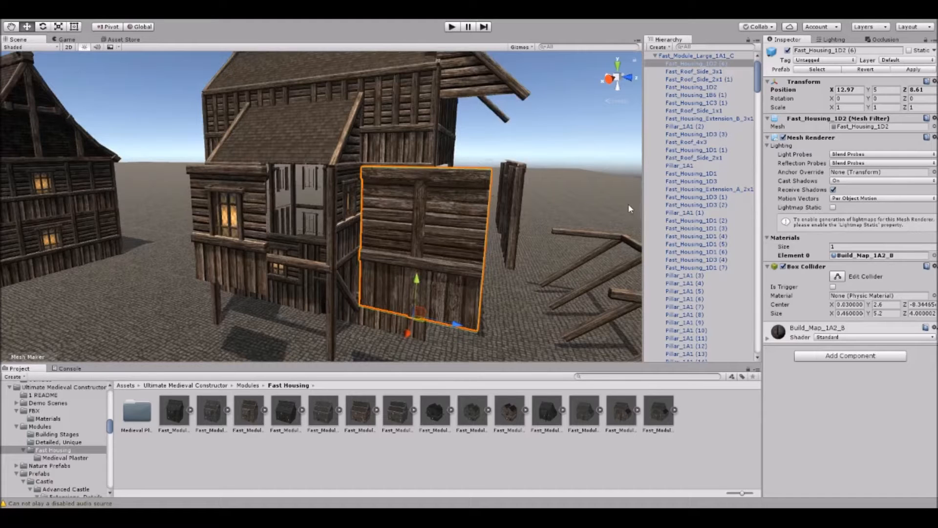
click(577, 200)
click(728, 152)
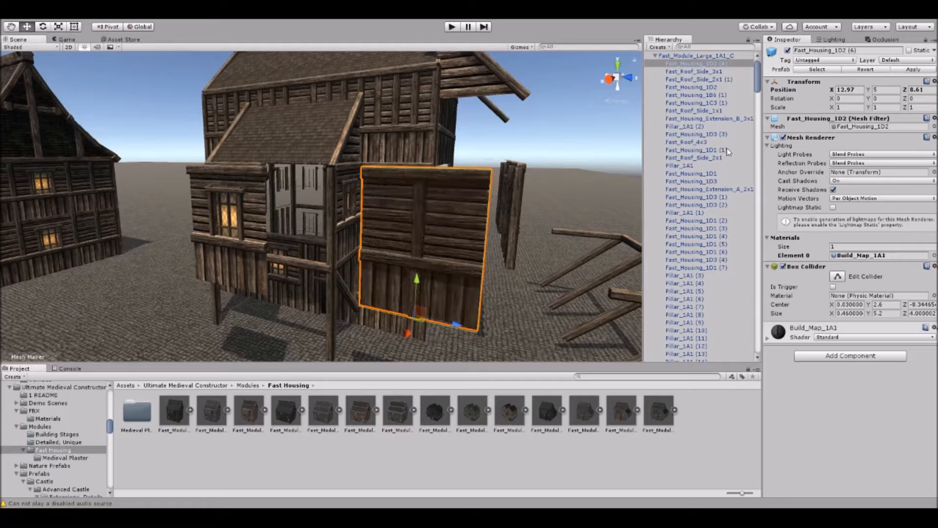
click(726, 199)
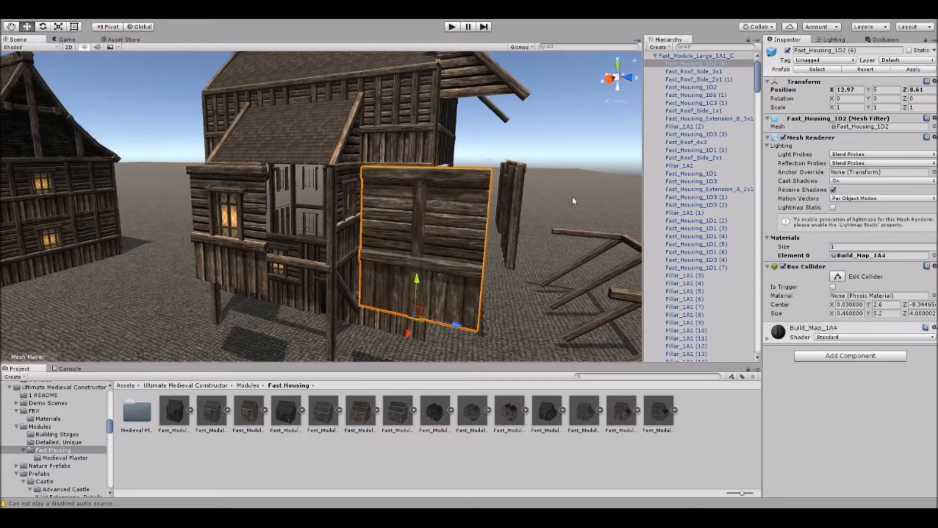
click(536, 251)
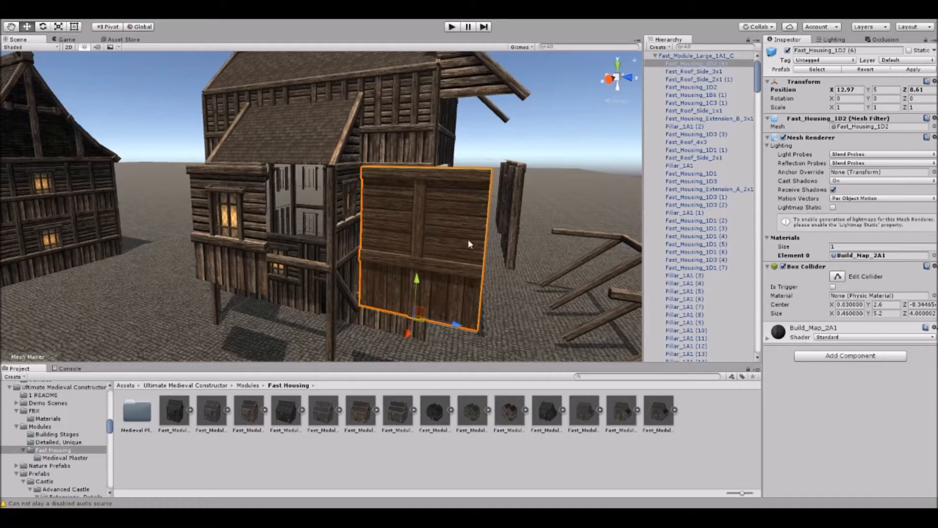
click(624, 253)
click(676, 253)
Survey the small and large fast housing buildings, the construction stages and the loose wall prefabs across the scene.
right_drag(397, 225, 351, 145)
click(454, 173)
scroll(427, 210, up, 3)
right_drag(264, 177, 337, 271)
scroll(340, 196, down, 5)
scroll(308, 224, down, 3)
right_drag(308, 224, 282, 225)
click(278, 244)
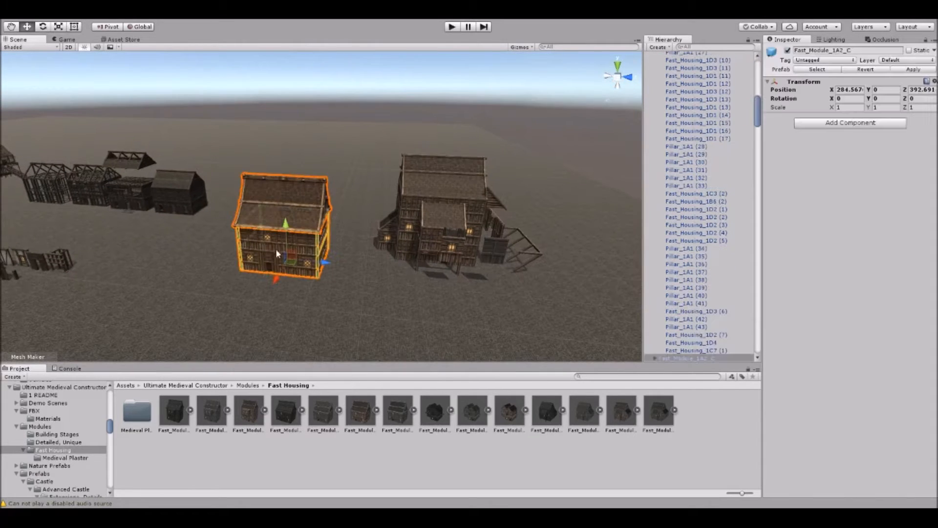
click(401, 221)
right_drag(401, 221, 358, 237)
click(387, 159)
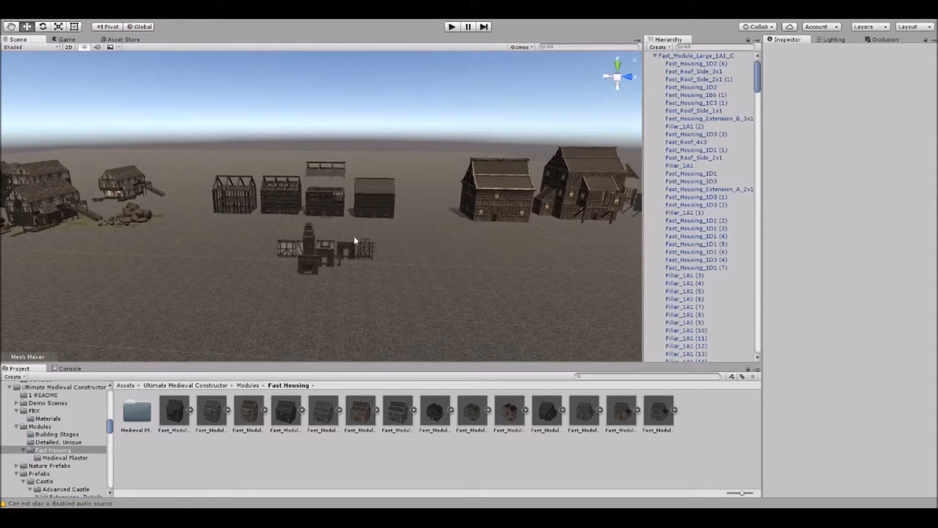
drag(267, 217, 413, 289)
drag(304, 260, 178, 202)
click(333, 105)
right_drag(333, 104, 383, 220)
Open the Advanced Housing Modules folder within Prefabs Set 2 (PBR Housing).
scroll(60, 459, down, 5)
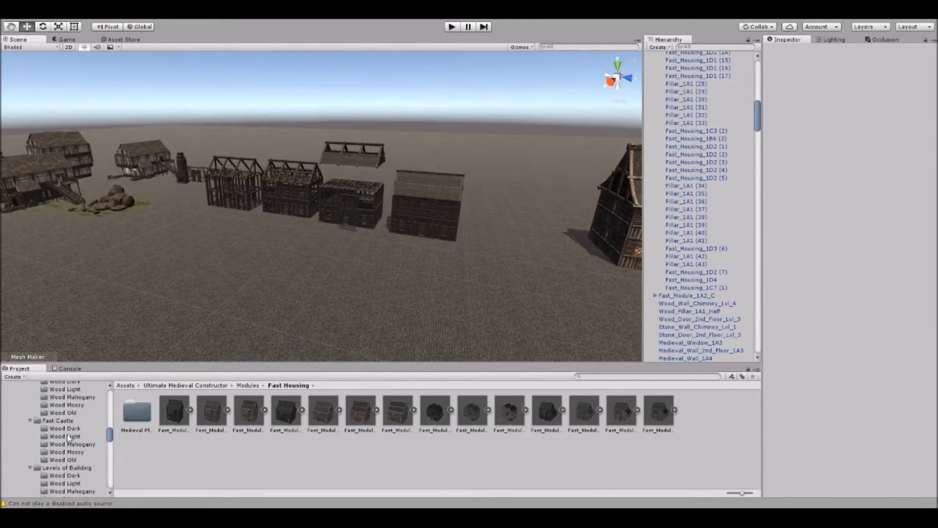
scroll(68, 437, down, 10)
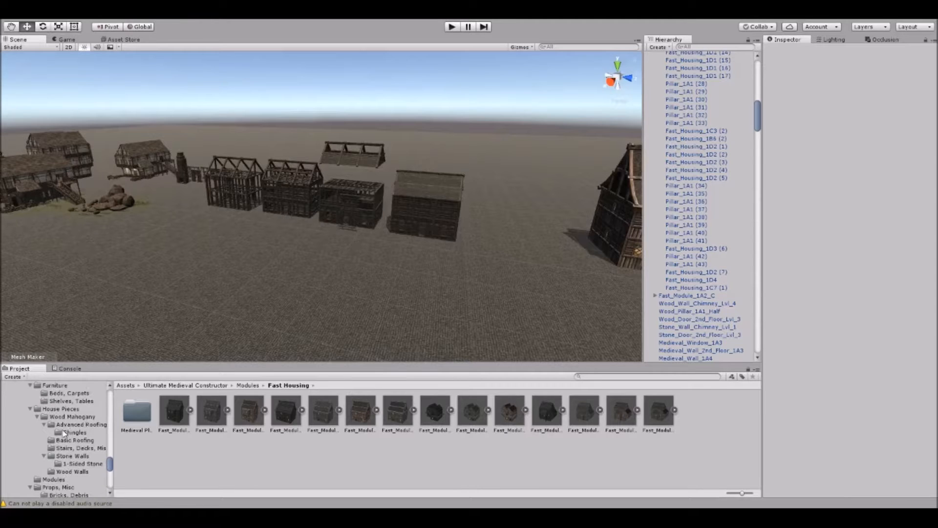
scroll(66, 434, down, 5)
scroll(56, 399, up, 5)
click(67, 428)
click(69, 436)
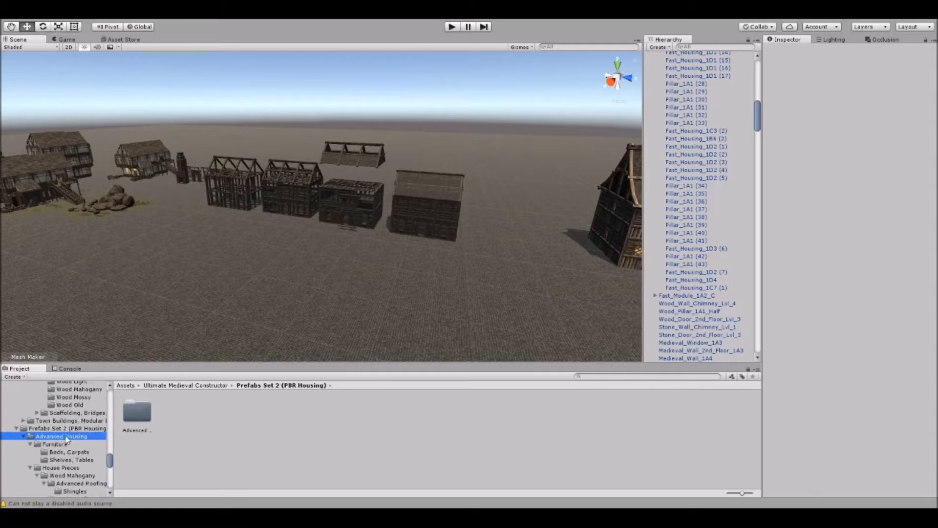
scroll(83, 449, down, 4)
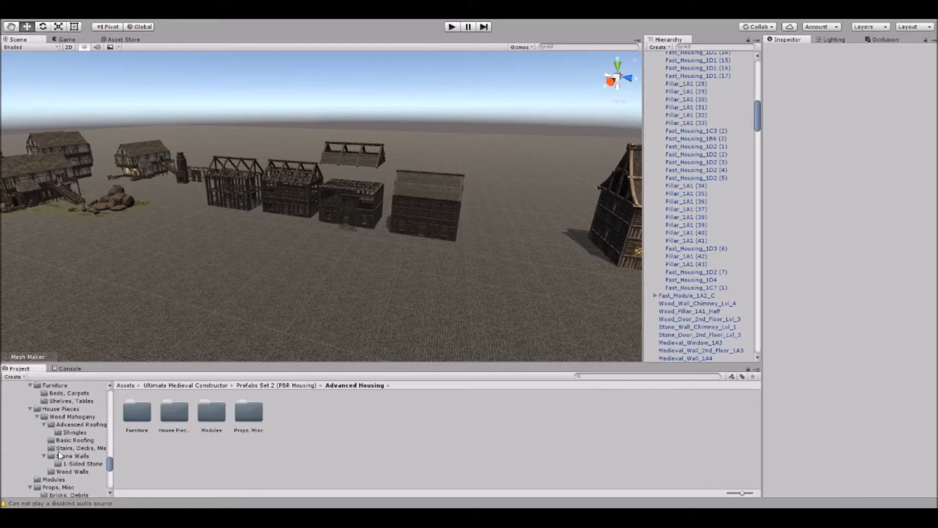
scroll(58, 457, down, 2)
click(54, 450)
Place the Advanced_Housing_1A1 module on the open ground in front of the construction stages.
right_drag(241, 263, 235, 214)
drag(211, 416, 193, 279)
right_drag(261, 278, 305, 212)
Examine the advanced house's shingle roof and its Wood_Wall_Window_2A4 (13) window wall up close.
click(293, 153)
key(w)
scroll(313, 205, up, 10)
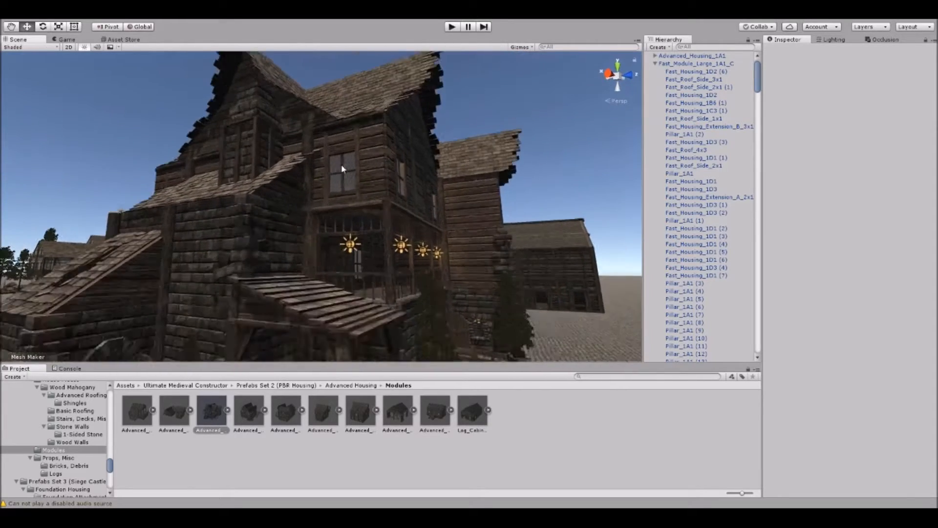
scroll(362, 192, down, 10)
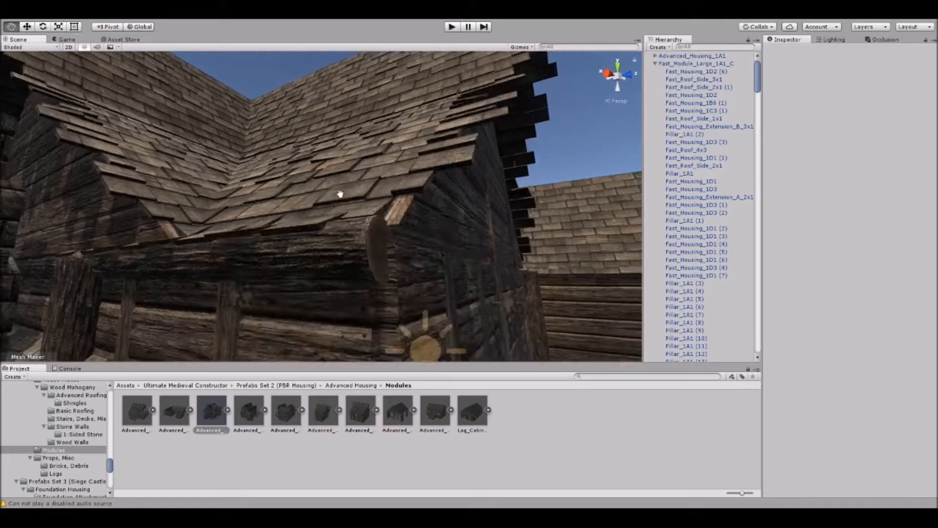
scroll(303, 176, down, 3)
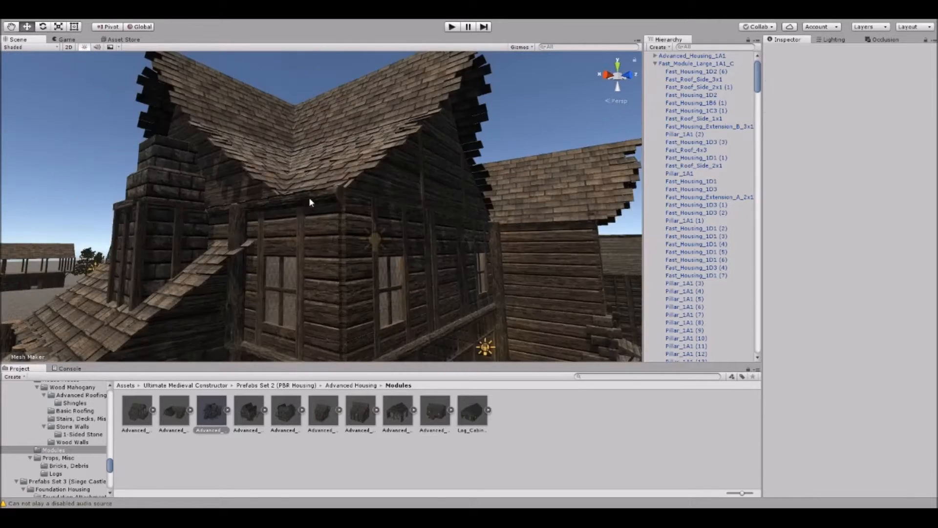
click(309, 203)
drag(315, 168, 291, 194)
mouse_move(290, 194)
right_down()
mouse_move(312, 223)
mouse_move(283, 197)
right_up()
click(283, 196)
click(282, 197)
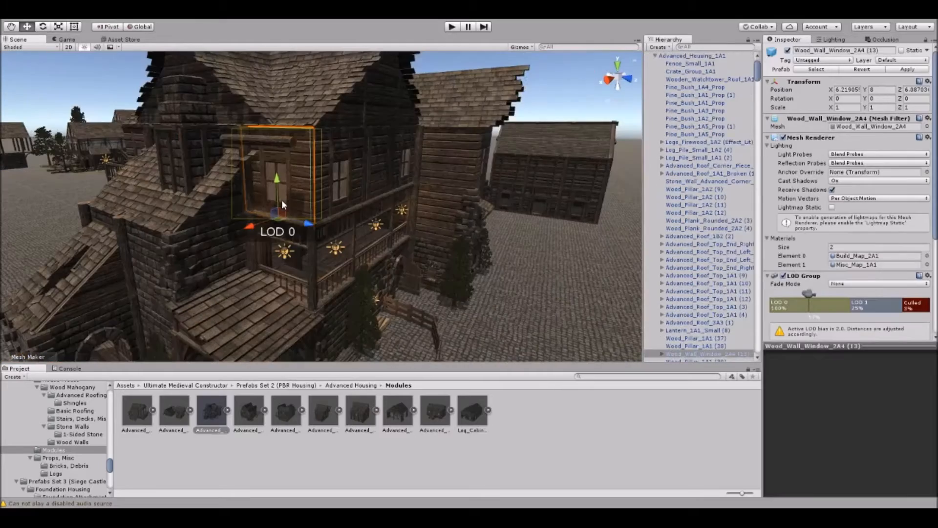
key(f)
Examine the advanced house's railed balcony and the room behind it.
mouse_move(435, 247)
right_down()
mouse_move(440, 239)
mouse_move(430, 247)
right_up()
scroll(428, 247, down, 3)
right_drag(394, 164, 335, 211)
click(454, 150)
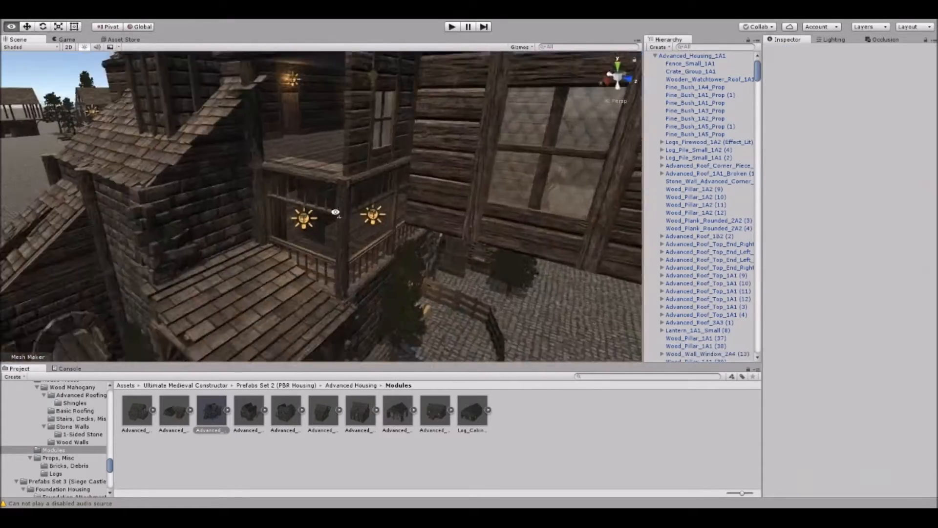
scroll(334, 205, down, 3)
middle_drag(333, 201, 333, 216)
right_drag(333, 216, 382, 197)
middle_drag(383, 197, 388, 204)
scroll(389, 205, up, 5)
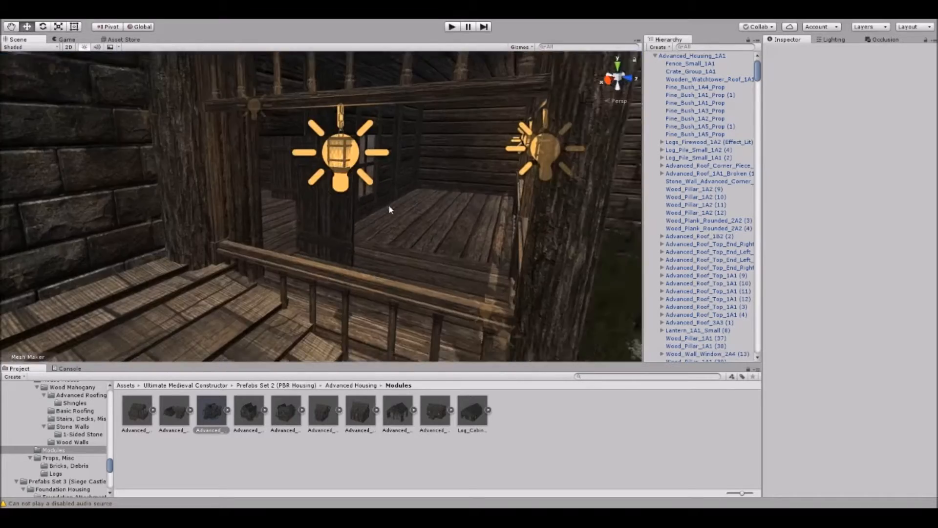
Rotate the Wooden_Door_2A1 door behind the balcony railing to about -91 degrees around the Y axis.
right_drag(388, 204, 368, 224)
click(368, 224)
click(375, 230)
key(e)
drag(360, 289, 406, 246)
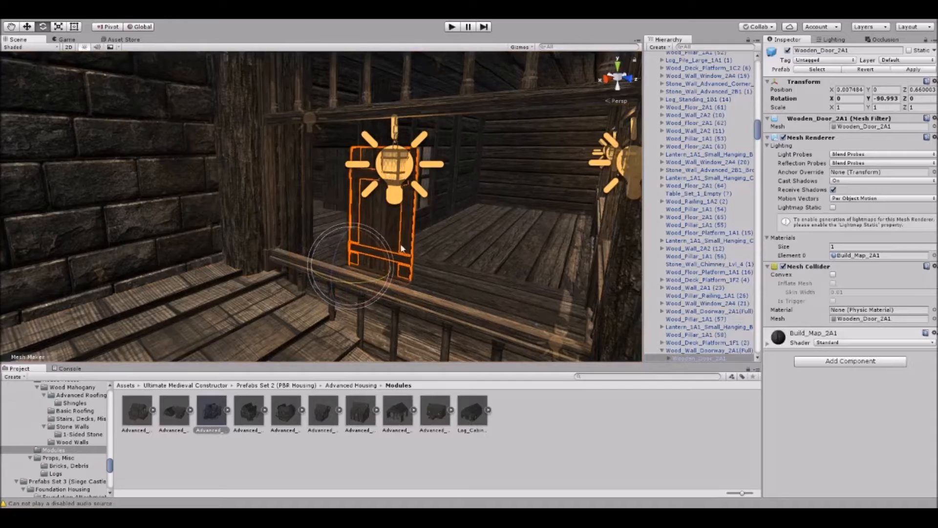
Pull the Stone_Wall_Advanced_Corner_2B2 piece out of the advanced house and set it apart from the building.
scroll(412, 240, down, 6)
right_drag(413, 239, 308, 254)
click(333, 197)
click(333, 199)
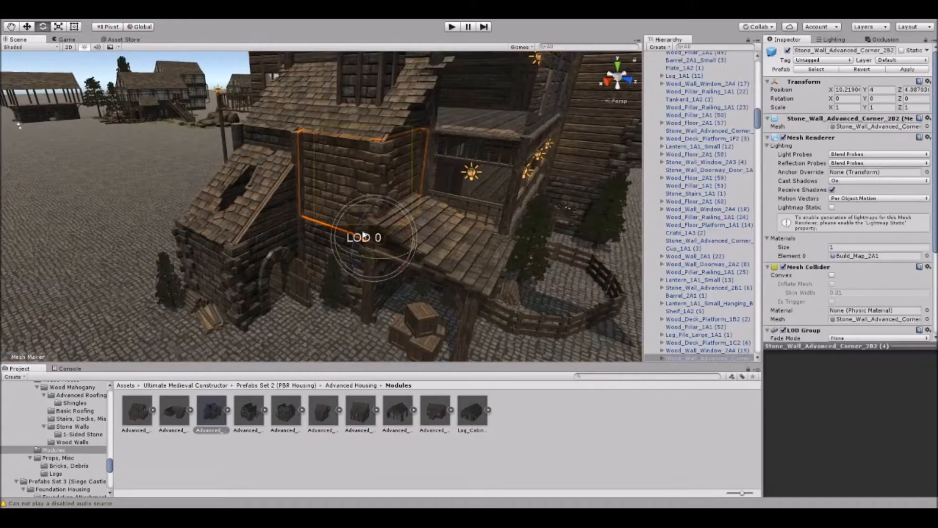
key(w)
drag(374, 233, 70, 223)
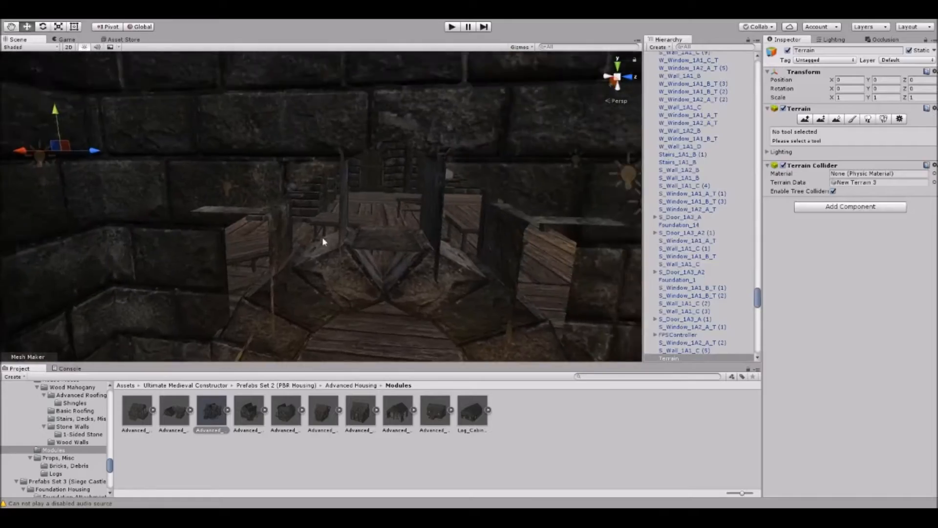
mouse_move(322, 241)
right_down()
mouse_move(312, 220)
mouse_move(218, 230)
mouse_move(293, 250)
mouse_move(318, 230)
mouse_move(327, 239)
right_up()
Move the whole Advanced_Housing_1A1 house into the gap between the construction stages and the fast housing buildings.
click(246, 235)
right_drag(246, 234, 260, 285)
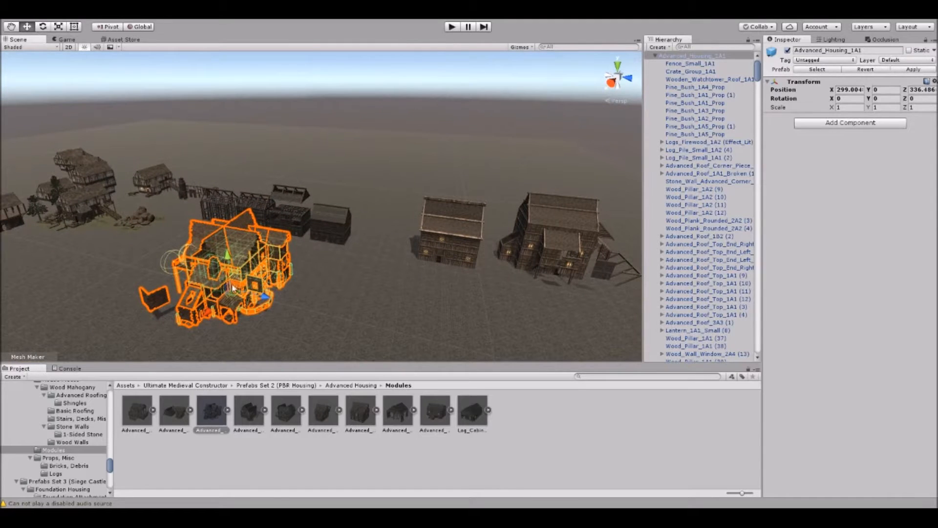
drag(232, 296, 410, 214)
Look over the half-timbered houses, the trees, the rock pile and the open timber hall at the other end of the scene.
right_drag(410, 214, 430, 154)
click(430, 154)
right_drag(430, 154, 365, 256)
right_drag(315, 282, 329, 238)
middle_drag(178, 232, 374, 265)
scroll(374, 266, up, 4)
right_drag(374, 265, 330, 239)
scroll(335, 227, up, 4)
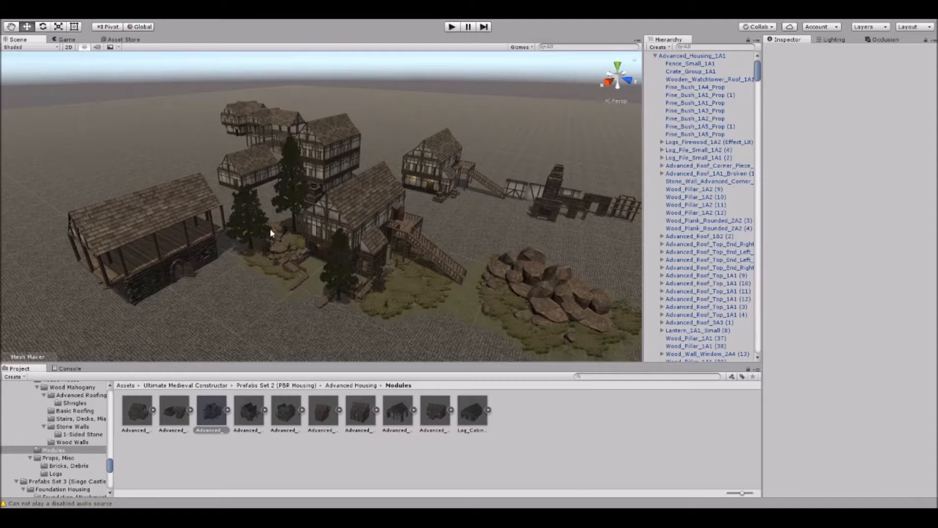
Open the Foundation Attachments folder of Prefabs Set 3 (Siege Castles) and find open ground for its pieces.
middle_drag(281, 219, 271, 141)
scroll(345, 168, down, 5)
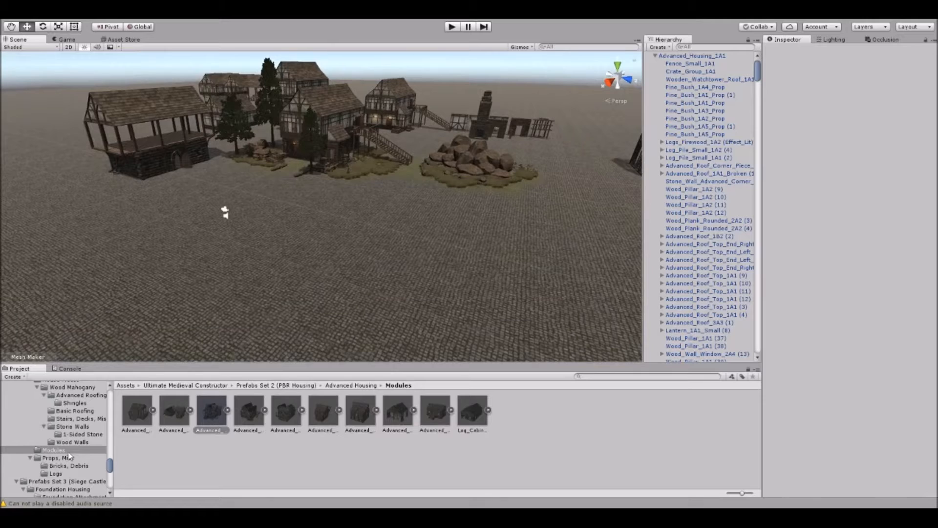
scroll(69, 455, down, 5)
click(73, 408)
middle_drag(300, 256, 256, 271)
scroll(255, 271, up, 5)
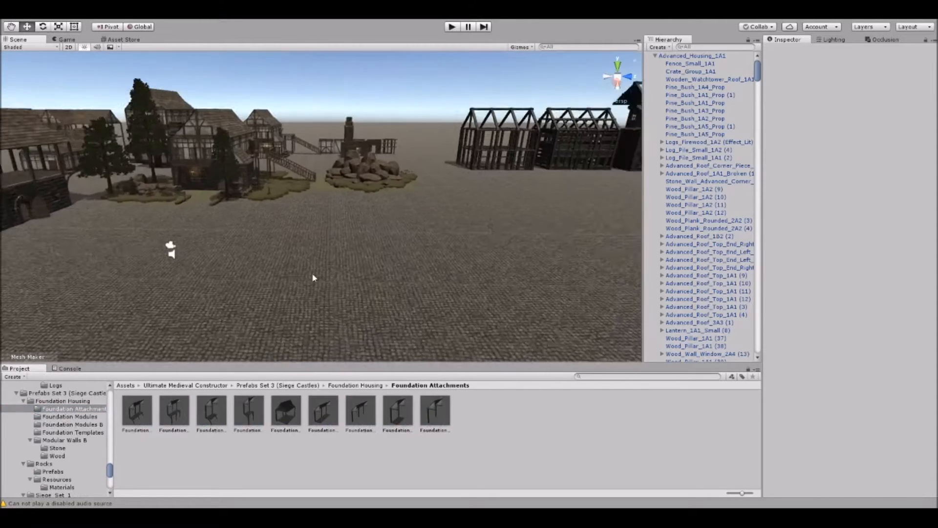
Place the Foundation_Shed_Attachment_1, Foundation_Side_Attachment_1B, Foundation_Side_Attachment_2B and a Foundation_Jettying_Attachment piece in a row on the open ground.
drag(286, 412, 255, 258)
drag(371, 409, 351, 264)
click(342, 297)
key(a)
right_drag(342, 296, 447, 282)
drag(439, 407, 211, 270)
key(a)
right_drag(211, 270, 267, 277)
drag(216, 416, 337, 295)
click(271, 73)
Place the Foundation_14 prefab from the Foundation Templates B folder on the ground beside the attachments.
key(s)
right_drag(400, 149, 267, 236)
key(d)
key(w)
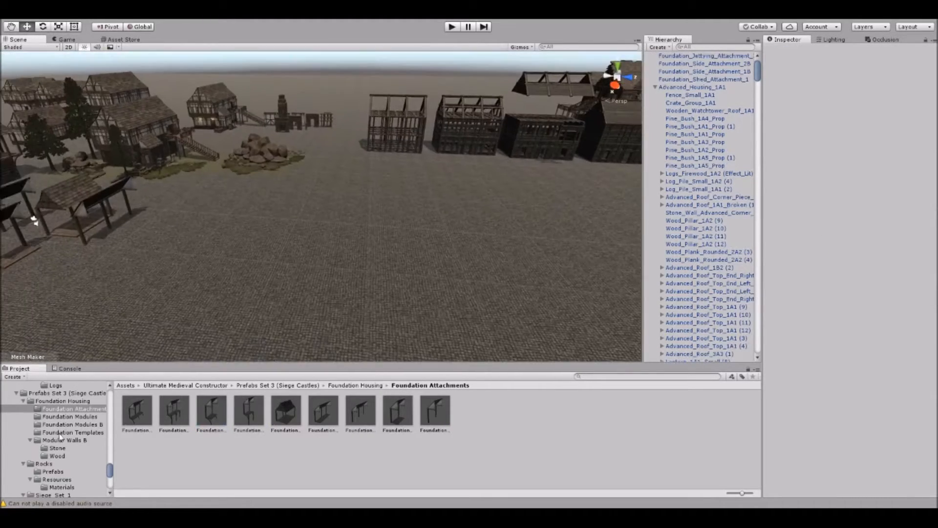
click(88, 433)
click(397, 410)
click(430, 412)
drag(629, 411, 393, 263)
click(370, 289)
Place the Foundation_6 template beside the tall Foundation_14 frame and view both from several sides.
key(w)
right_drag(370, 292, 337, 215)
middle_drag(337, 216, 312, 229)
right_drag(330, 256, 330, 186)
drag(360, 413, 426, 255)
click(503, 306)
scroll(503, 306, up, 4)
middle_drag(503, 305, 469, 283)
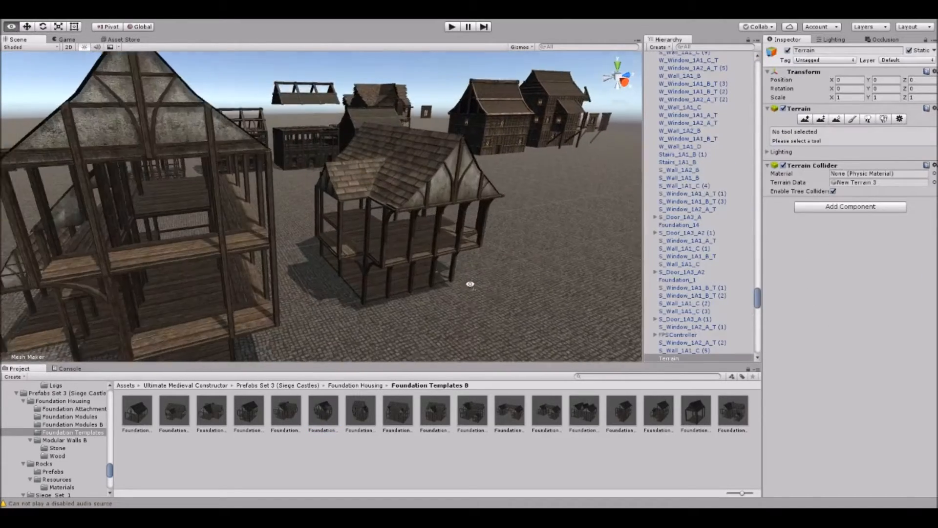
scroll(408, 287, down, 5)
middle_drag(408, 287, 382, 282)
right_drag(382, 282, 313, 288)
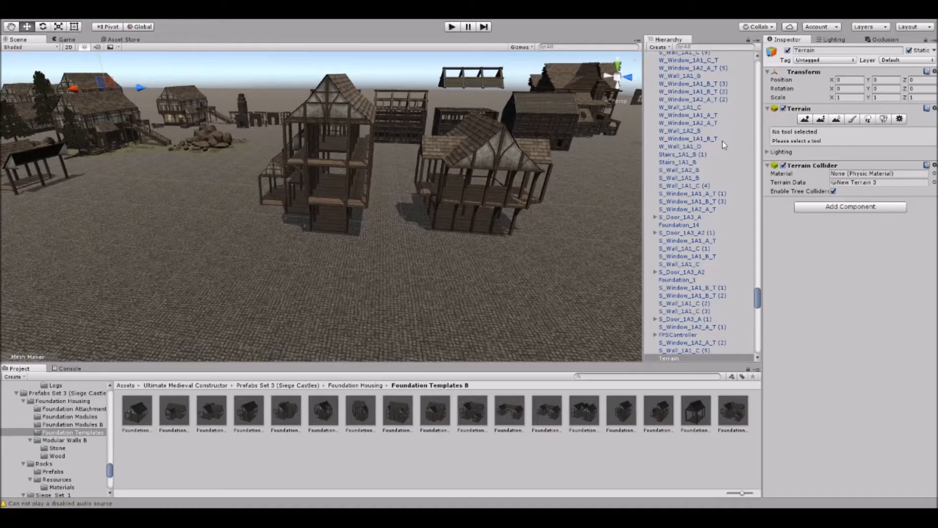
Show the Snap To Grid tool's translate settings and return to the scene view.
drag(179, 40, 174, 41)
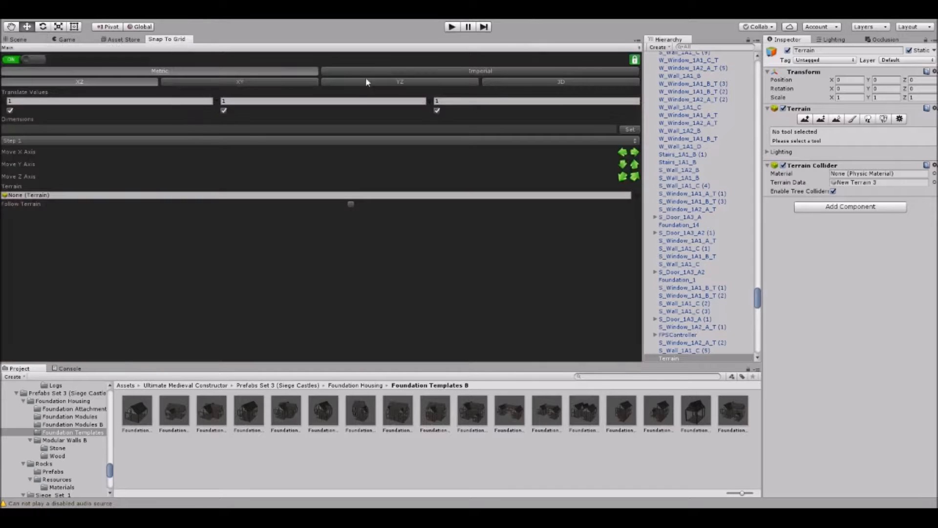
drag(169, 39, 303, 227)
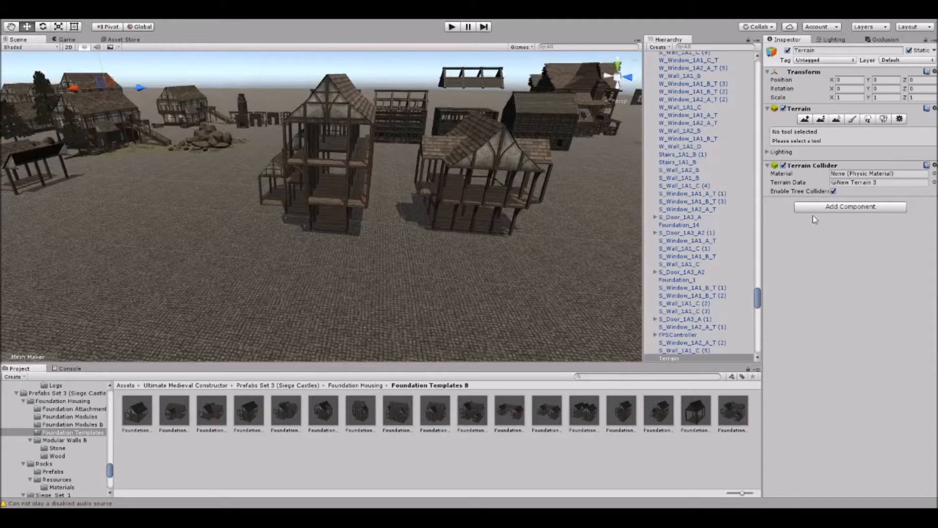
right_drag(326, 132, 315, 201)
click(318, 83)
Place a second Foundation_6 template on open ground, snapped to the grid at position 329, 0, 286.
click(323, 412)
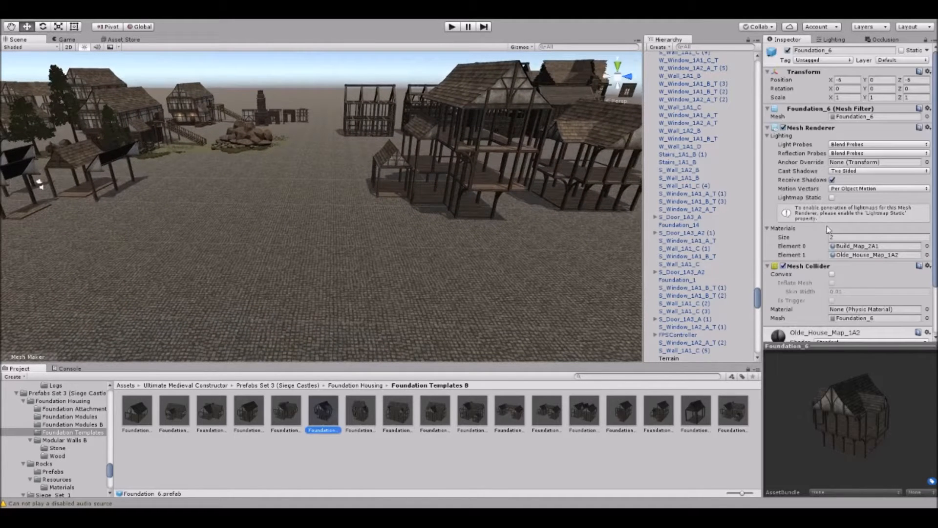
drag(822, 423, 854, 423)
right_drag(288, 180, 337, 178)
drag(333, 331, 314, 243)
right_drag(314, 243, 291, 153)
click(315, 132)
click(344, 195)
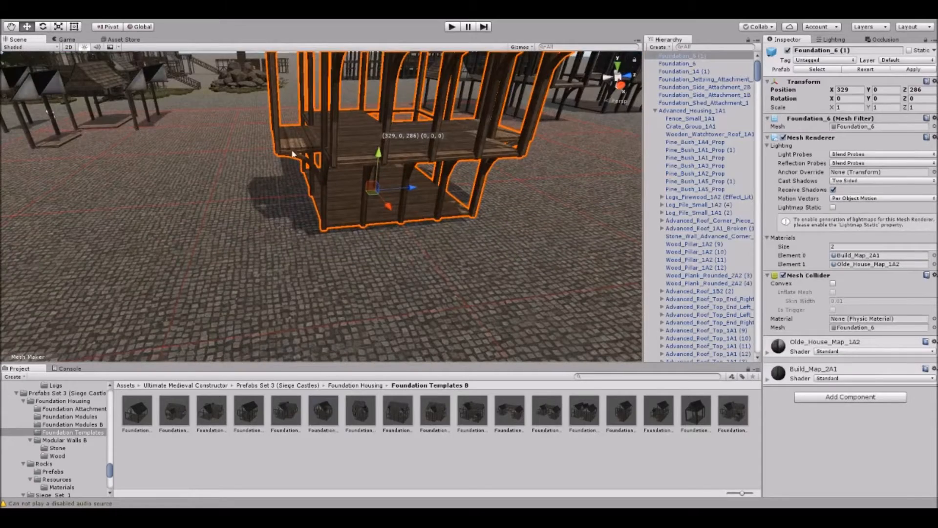
right_drag(102, 203, 299, 183)
click(260, 115)
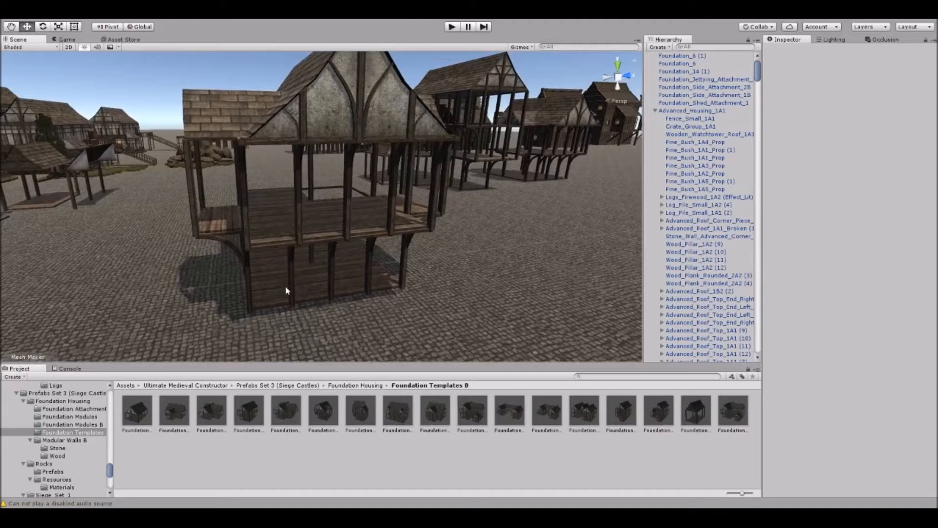
Place the S_Wall_1A1_A and S_Wall_1A1_C stone walls from the Stone folder side by side on open ground.
click(72, 449)
mouse_move(268, 241)
right_down()
mouse_move(259, 253)
mouse_move(259, 243)
right_up()
drag(334, 415, 257, 273)
drag(399, 411, 413, 318)
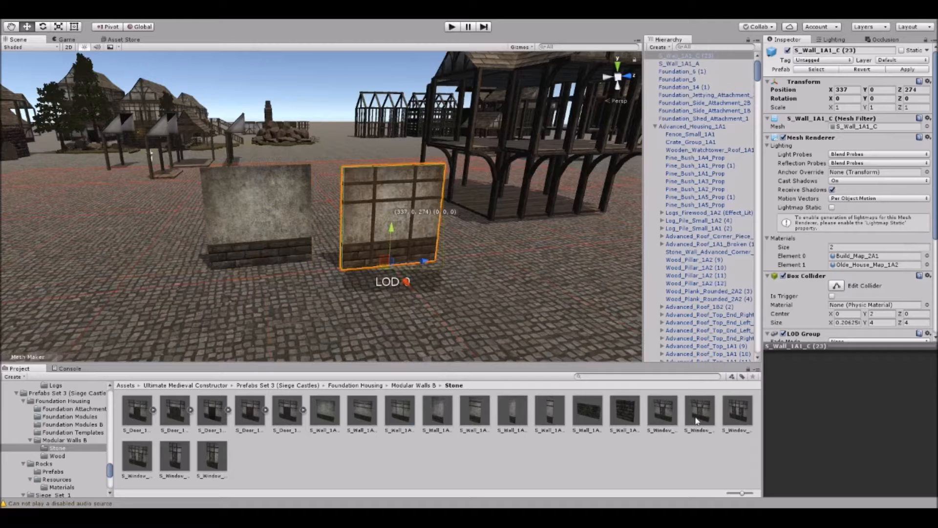
Add the S_Window_1A1_A_T window wall at 337, 0, 266 and the S_Window_1A1_A window wall at 340, 0, 271.
drag(707, 416, 176, 283)
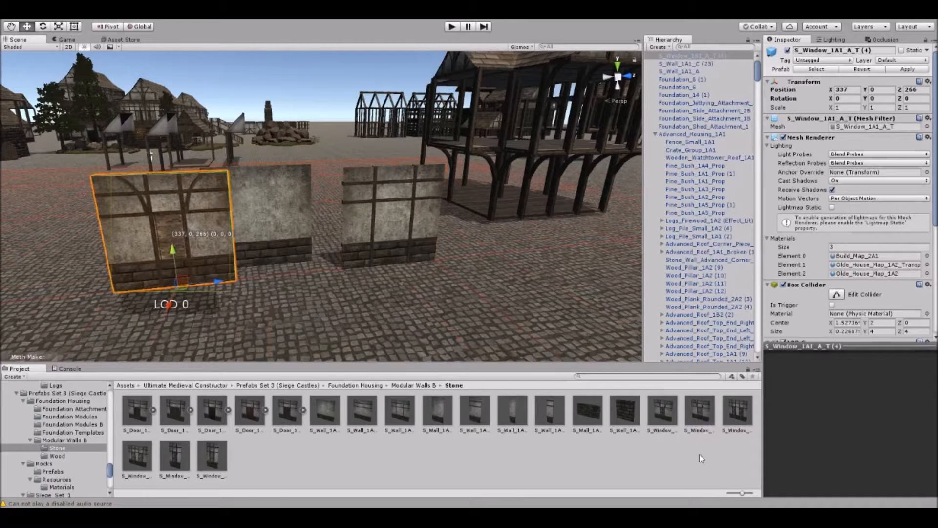
drag(669, 421, 339, 256)
right_drag(339, 255, 314, 152)
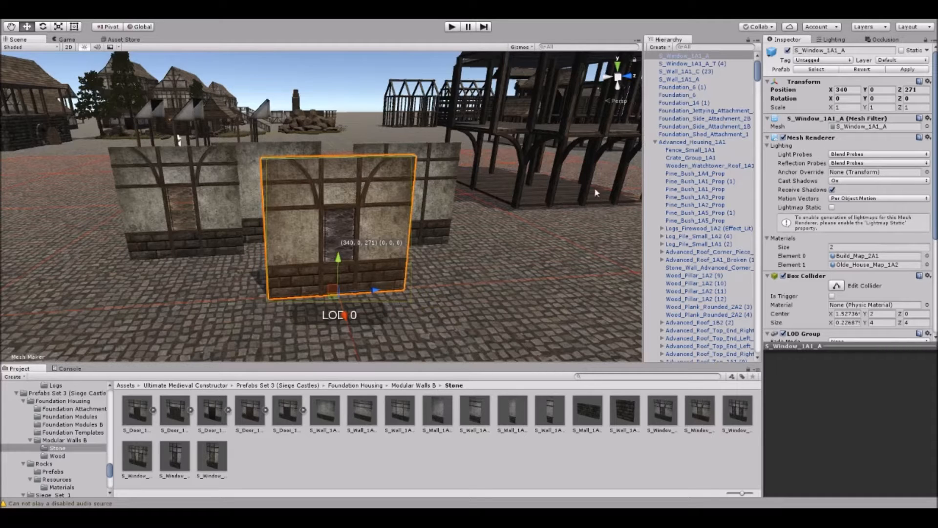
Try the Build_Map_1A2 material on Element 0 of the front window wall and return it to Build_Map_2A1.
click(622, 152)
click(582, 150)
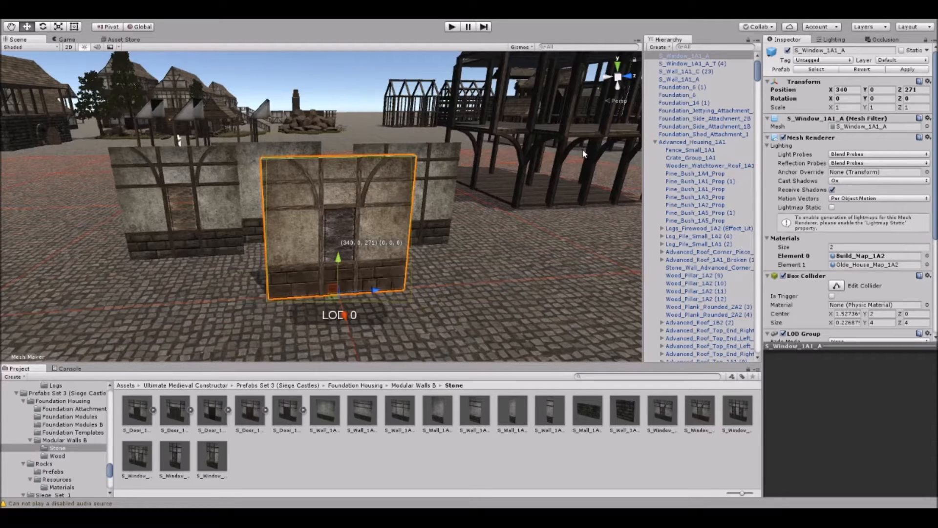
click(672, 151)
click(707, 154)
click(622, 142)
click(578, 142)
click(542, 195)
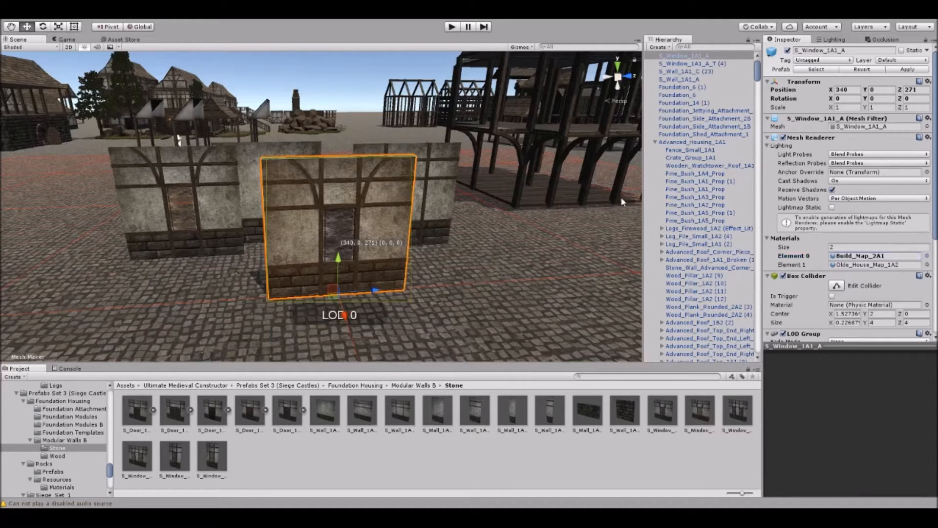
Try Olde_House_Map_1A1 and the transparent 1A2 variant as the window wall's Element 1 material, then restore Olde_House_Map_1A2.
click(672, 148)
scroll(351, 221, up, 5)
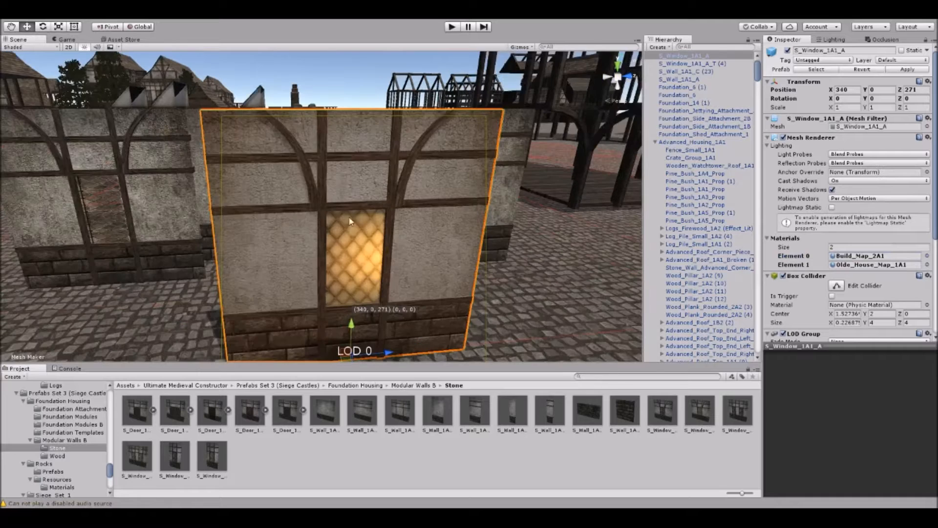
click(572, 202)
click(677, 144)
click(621, 204)
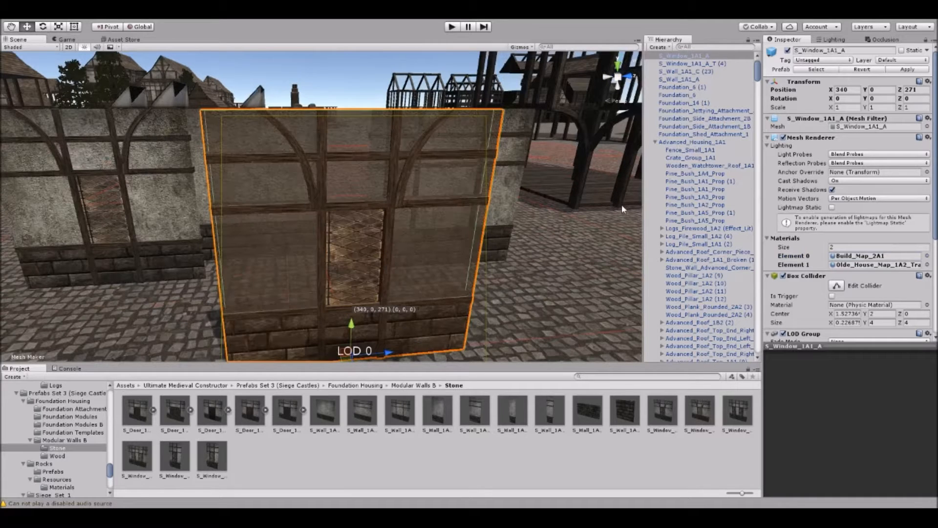
click(570, 207)
click(672, 149)
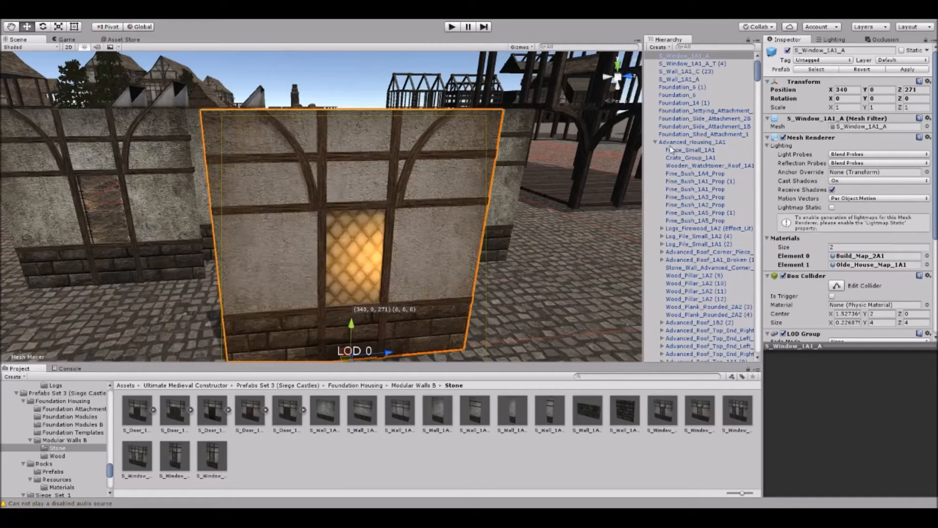
click(581, 204)
View the stone walls from farther away and locate the source prefab of S_Window_1A1_A.
right_drag(357, 120, 376, 136)
mouse_move(296, 189)
right_down()
mouse_move(279, 178)
mouse_move(303, 184)
right_up()
scroll(293, 126, down, 5)
right_drag(292, 126, 307, 172)
scroll(308, 172, down, 5)
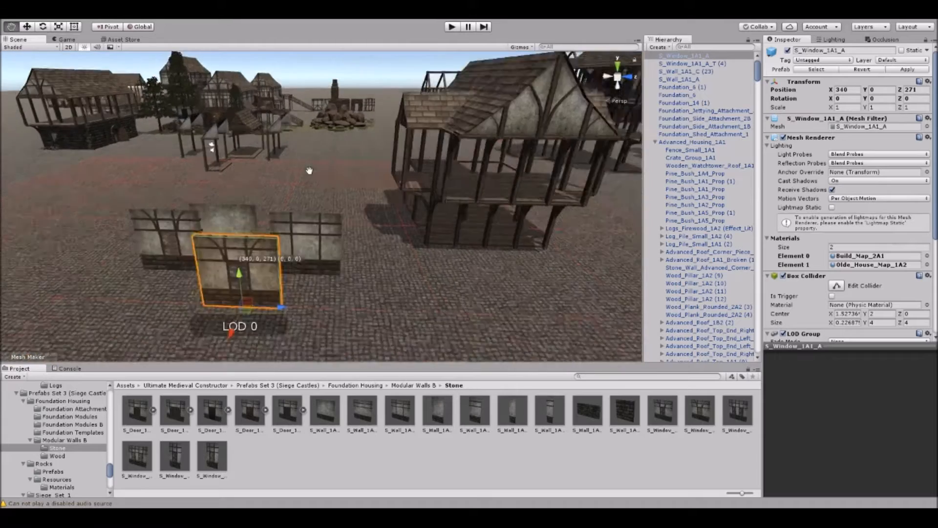
click(815, 70)
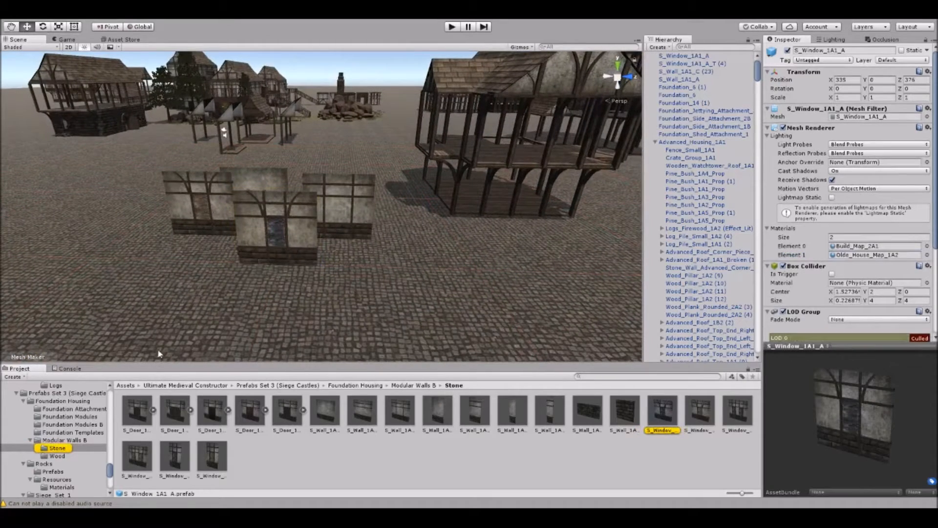
Place the Stairs_1A1_B prefab from the Wood folder and move it next to the stone walls at 336, 0, 262.
click(77, 457)
middle_drag(127, 263, 277, 226)
right_drag(277, 227, 291, 217)
drag(176, 410, 249, 158)
middle_drag(270, 176, 290, 190)
scroll(262, 193, up, 2)
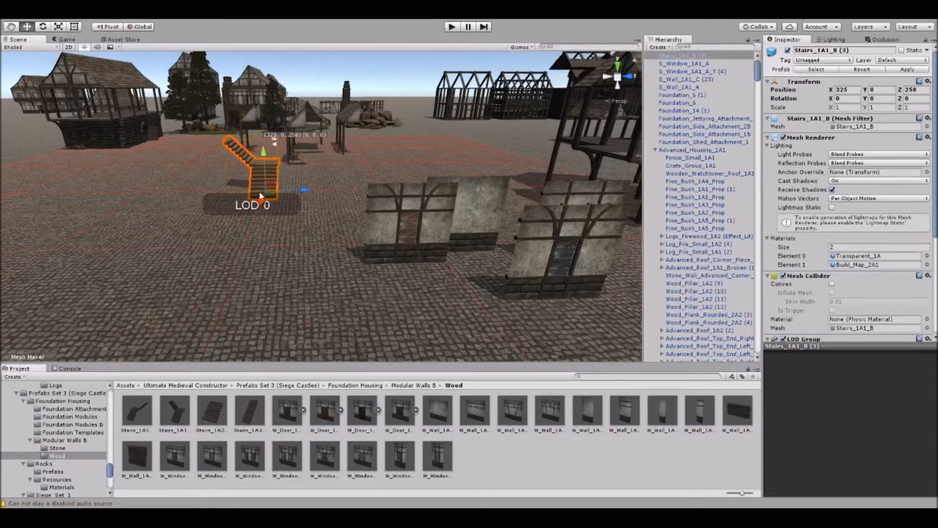
drag(272, 196, 308, 231)
middle_drag(314, 302, 398, 218)
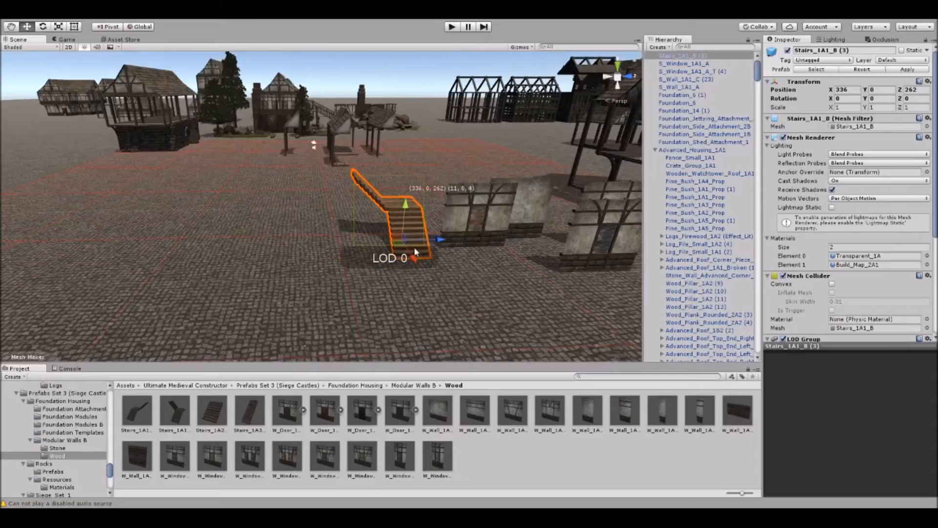
Place the W_Wall_1A1_C wall at 337, 0, 254 and the W_Window_1A2_A_T window wall at 340, 0, 257.
right_drag(415, 249, 506, 222)
middle_drag(506, 222, 482, 217)
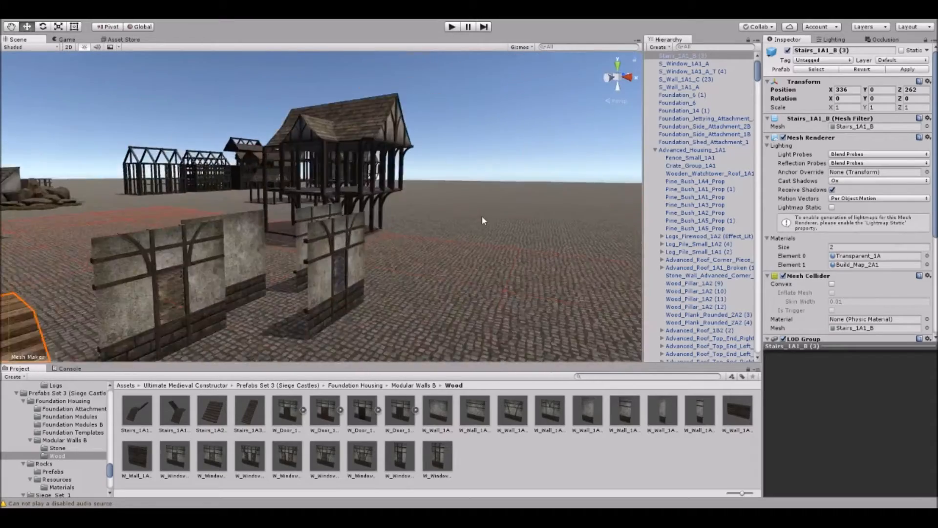
right_drag(482, 216, 289, 269)
drag(512, 409, 150, 238)
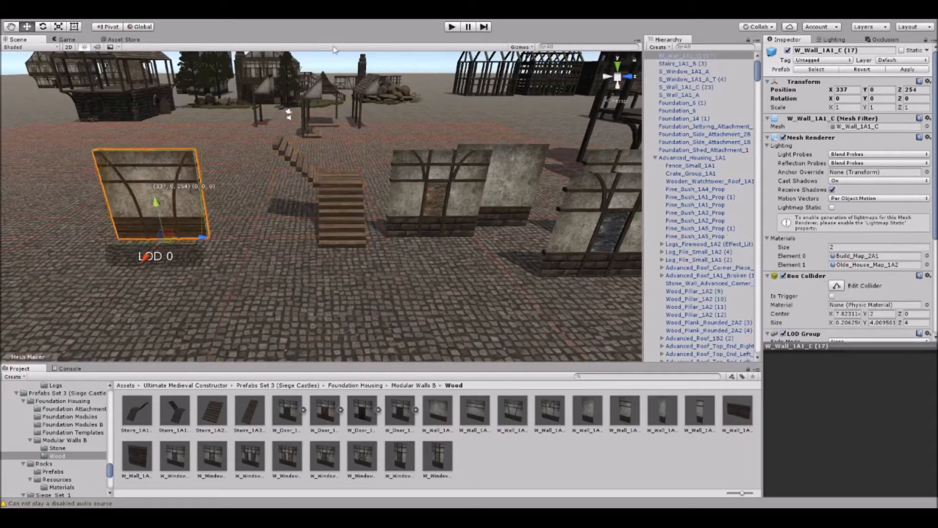
right_drag(150, 238, 139, 234)
drag(440, 463, 197, 277)
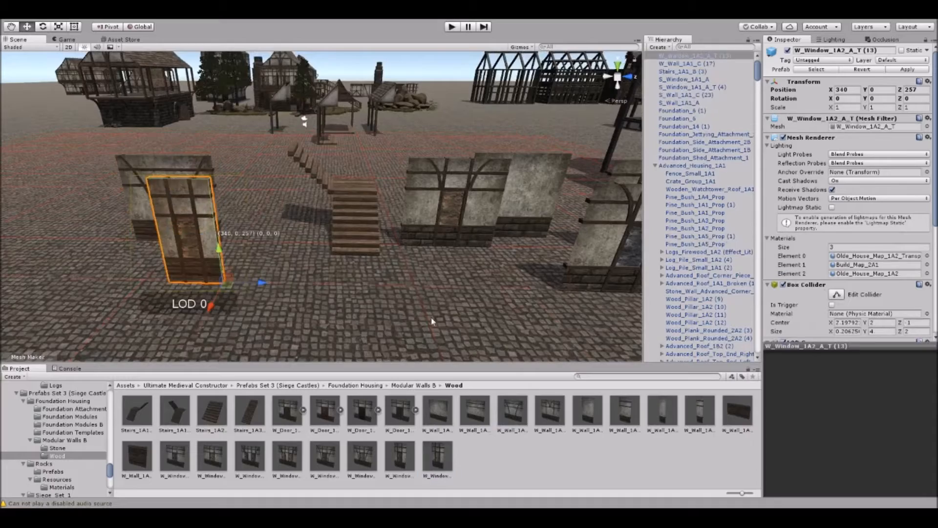
Select the second Foundation_6 frame and open the Stone folder of Modular Walls B.
click(431, 318)
scroll(446, 239, down, 6)
middle_drag(446, 239, 350, 203)
right_drag(349, 203, 339, 207)
drag(95, 140, 427, 273)
drag(179, 210, 113, 169)
right_drag(384, 118, 404, 79)
click(309, 80)
right_drag(309, 80, 282, 188)
click(330, 275)
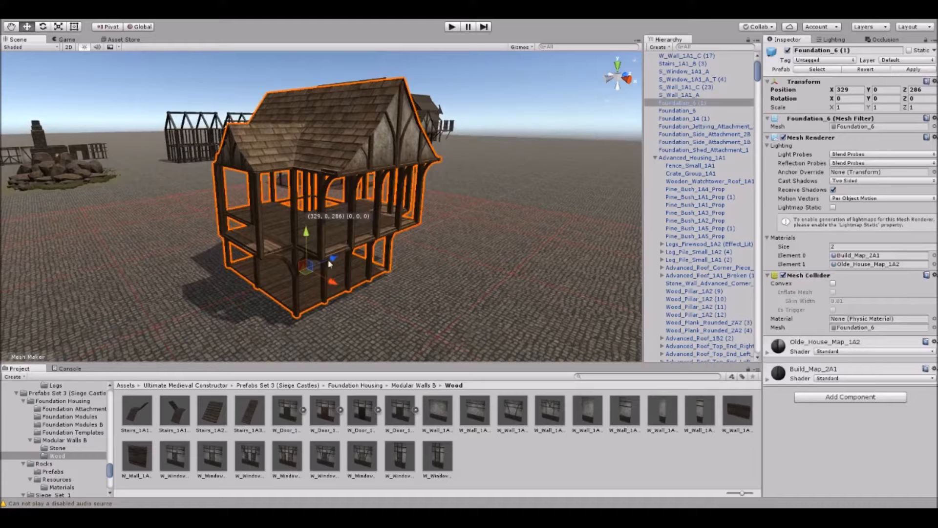
click(66, 448)
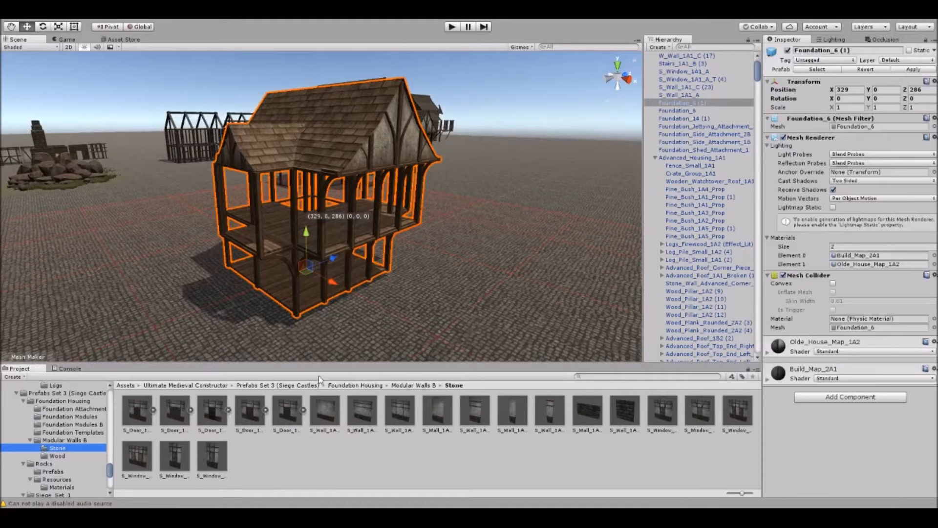
scroll(382, 321, up, 10)
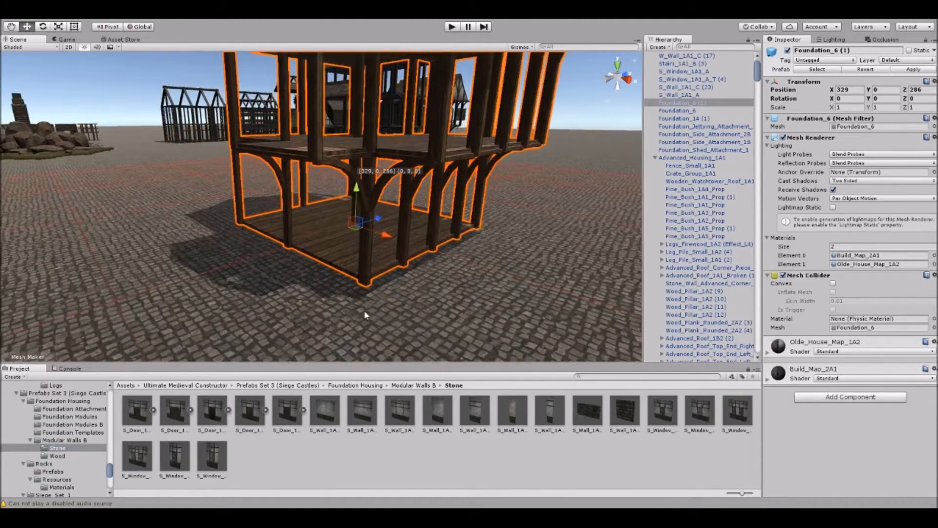
Place several stone door walls, including S_Door_1A2_A, S_Door_1A1_A and S_Door_1A3_B, around the Foundation_6 frame.
drag(288, 412, 213, 252)
drag(138, 427, 143, 298)
drag(512, 285, 492, 286)
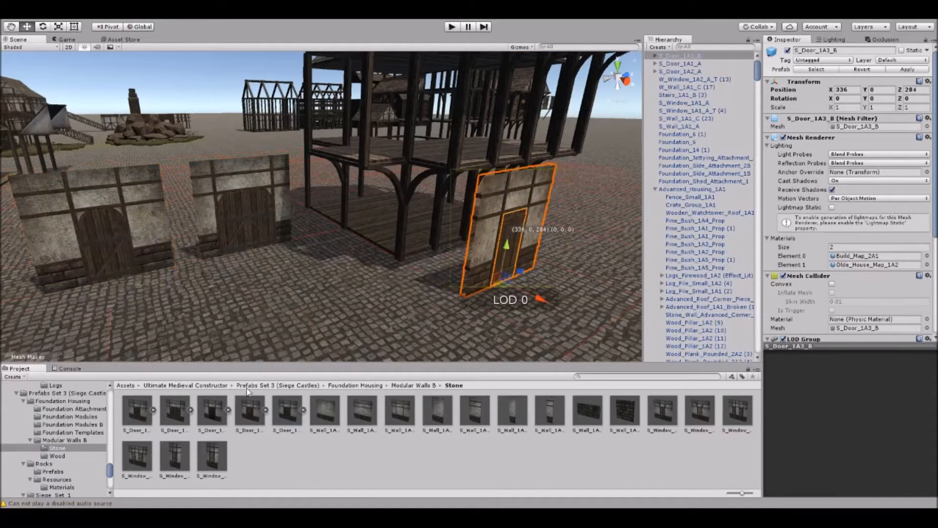
drag(250, 409, 298, 316)
right_drag(349, 289, 337, 291)
Place the S_Door_1A3_A door wall beside the frame and delete the other door walls.
drag(211, 423, 165, 319)
click(342, 239)
key(Delete)
click(520, 238)
key(Delete)
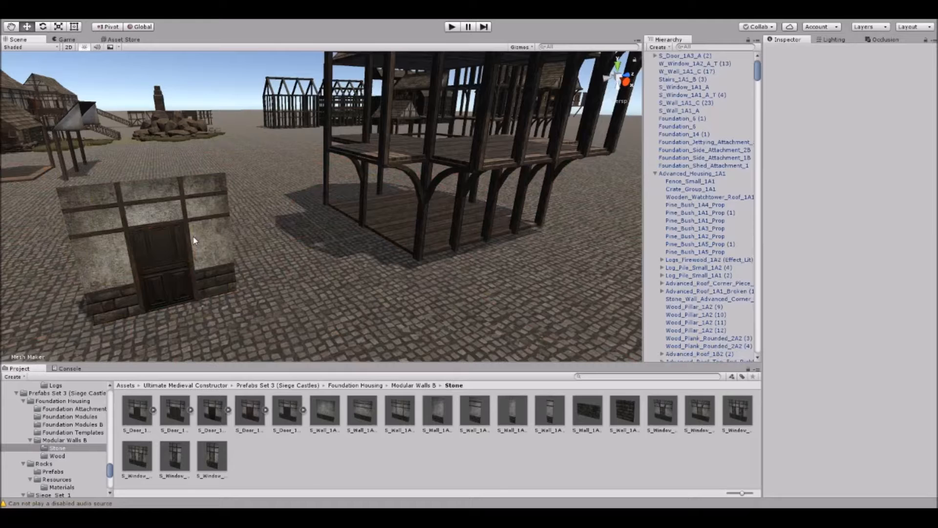
Move the S_Door_1A3_A door wall into a ground-floor bay of the Foundation_6 frame.
click(159, 166)
key(f)
drag(364, 284, 397, 240)
mouse_move(397, 239)
right_down()
mouse_move(380, 236)
mouse_move(404, 245)
right_up()
drag(393, 259, 260, 264)
key(w)
scroll(260, 264, up, 5)
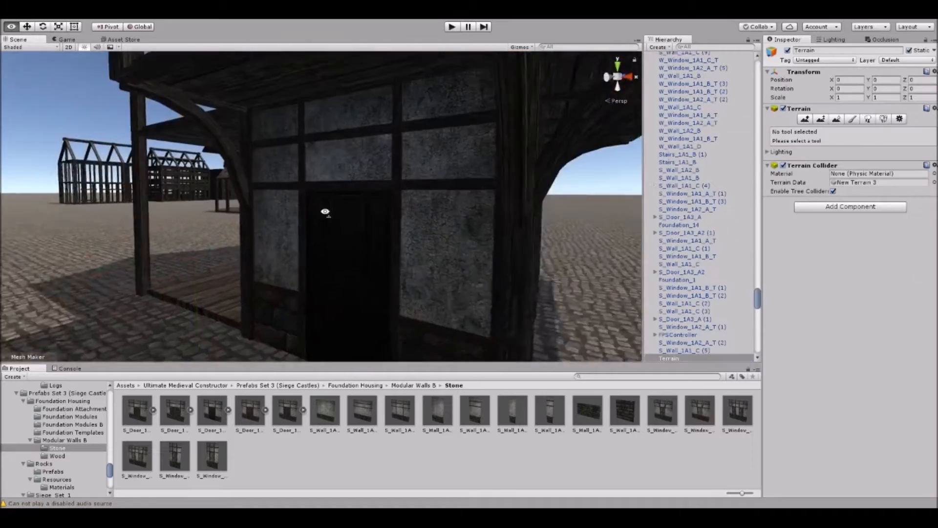
right_drag(325, 211, 247, 211)
scroll(462, 251, down, 4)
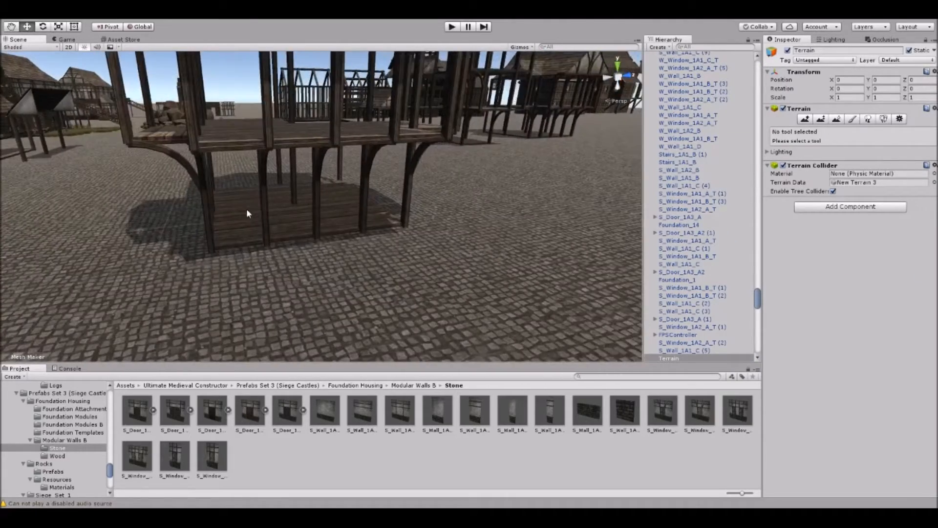
Fit an S_Wall_1A1_C stone wall into the front ground-floor side of the frame.
scroll(255, 220, up, 3)
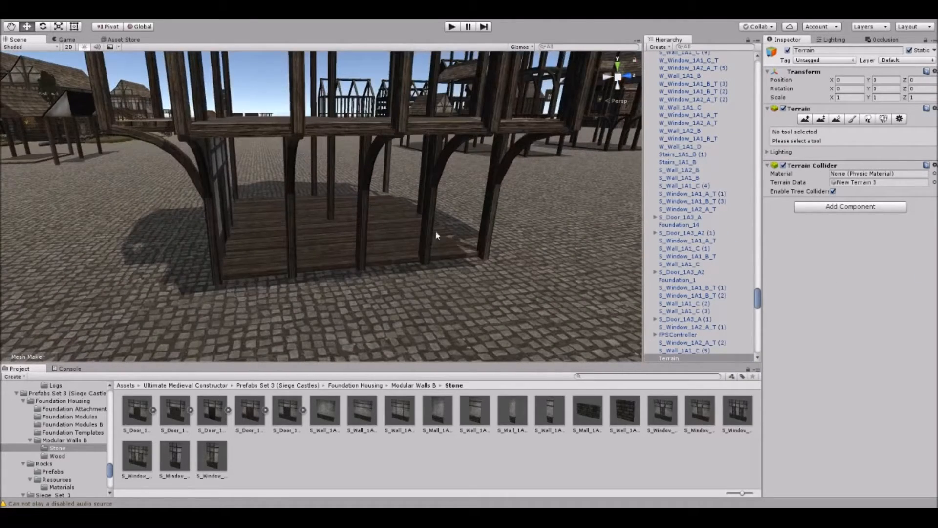
drag(400, 409, 293, 279)
click(375, 306)
right_drag(375, 305, 364, 284)
Fit the S_Window_1A2_A_T window wall and the narrow S_Wall_1A2_B wall into the neighbouring ground-floor bays.
drag(215, 450, 371, 306)
click(430, 338)
mouse_move(429, 338)
right_down()
mouse_move(412, 327)
mouse_move(430, 332)
right_up()
drag(496, 416, 430, 312)
right_drag(430, 313, 242, 215)
Place the S_Window_1A1_B_T window wall in a ground-floor bay at the frame's narrow end, rotated to face outward.
right_drag(314, 248, 298, 251)
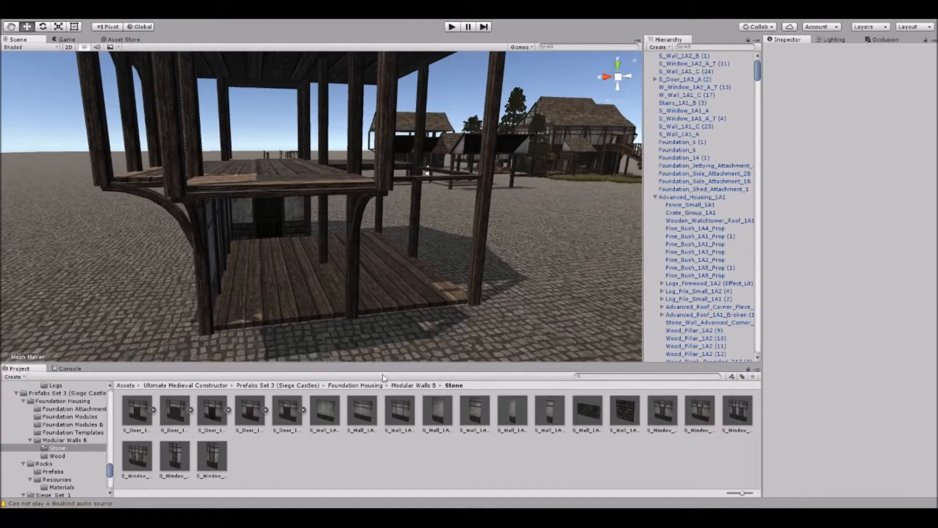
drag(294, 317, 298, 314)
right_drag(337, 281, 317, 297)
key(r)
ctrl+drag(294, 326, 419, 296)
right_drag(419, 296, 414, 294)
key(w)
alt+drag(414, 294, 254, 298)
Duplicate the window wall, rotate the copy to -180 degrees around Y and set it in the rear corner bay.
key(ctrl+d)
drag(183, 272, 271, 328)
right_drag(346, 293, 318, 298)
scroll(318, 298, down, 3)
key(e)
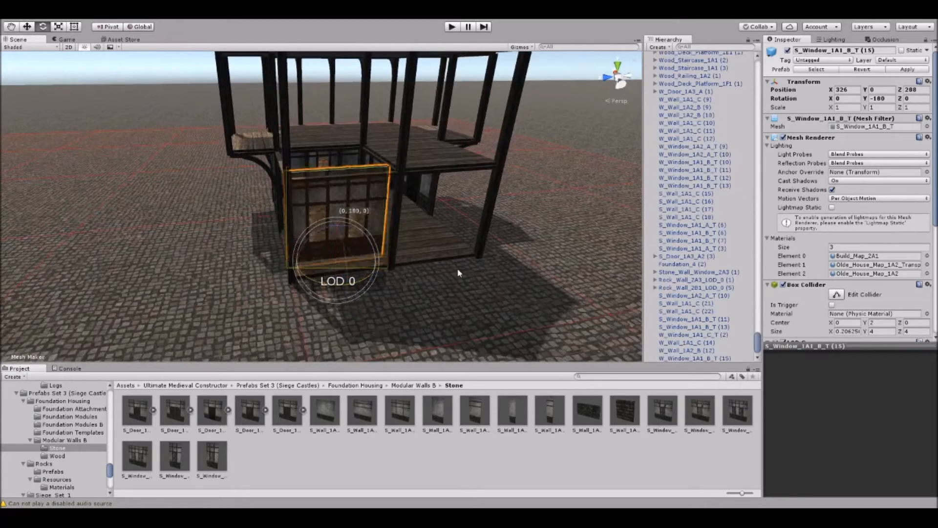
drag(334, 265, 336, 271)
click(404, 303)
Fill the remaining rear and end bays with S_Wall_1A1_C walls, the end one rotated to -90 degrees at 327, 0, 290.
scroll(457, 287, up, 2)
alt+drag(460, 285, 208, 202)
click(208, 206)
key(ctrl+d)
drag(198, 245, 482, 273)
key(w)
click(468, 290)
click(364, 292)
alt+drag(272, 287, 413, 300)
drag(356, 289, 486, 294)
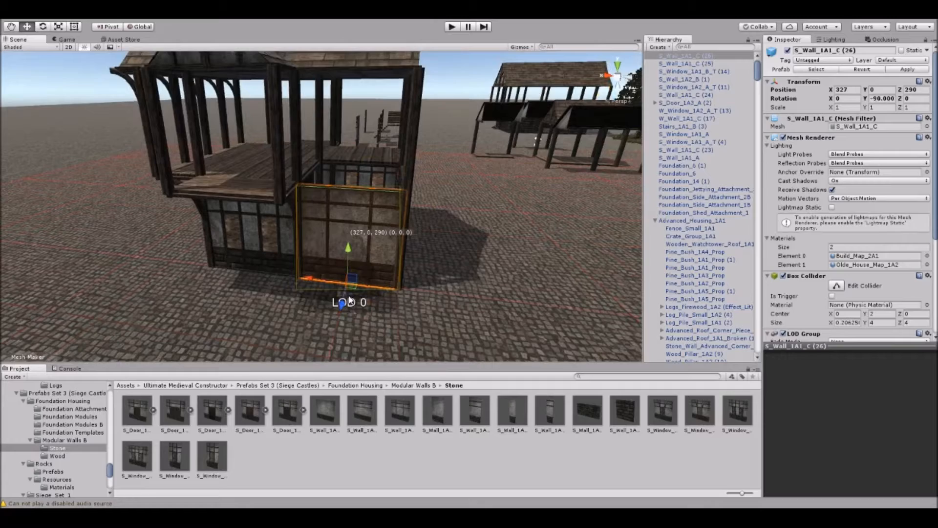
mouse_move(353, 285)
mouse_down()
mouse_move(349, 296)
mouse_move(352, 285)
mouse_up()
Place the Stairs_1A1_B staircase from the Wood folder in the floor opening at the corner of the frame.
click(233, 298)
alt+drag(233, 298, 335, 284)
right_drag(335, 285, 403, 244)
middle_drag(402, 244, 401, 226)
right_drag(274, 217, 314, 272)
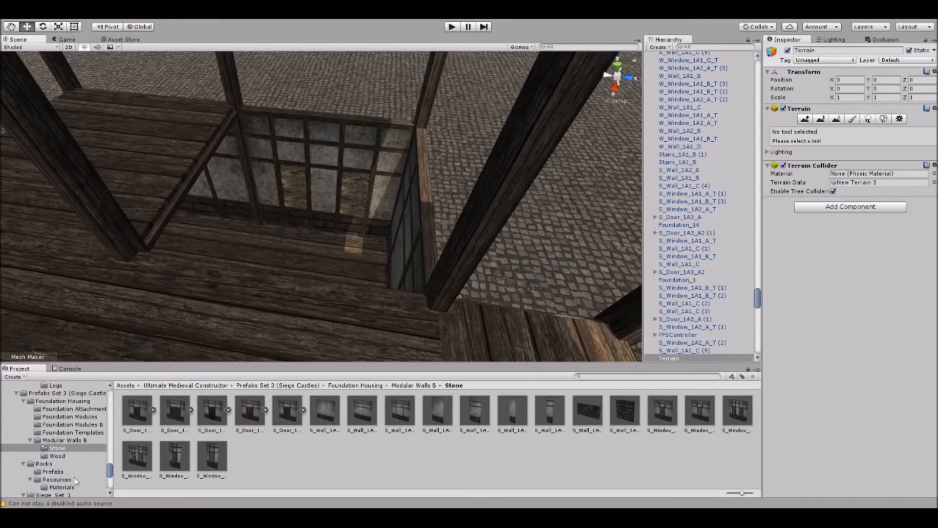
click(57, 455)
right_drag(262, 239, 122, 335)
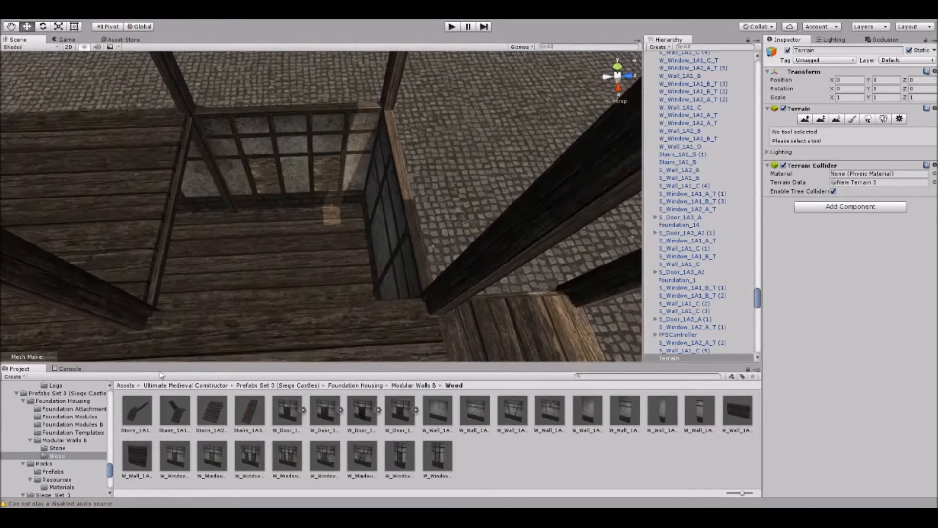
drag(194, 421, 335, 290)
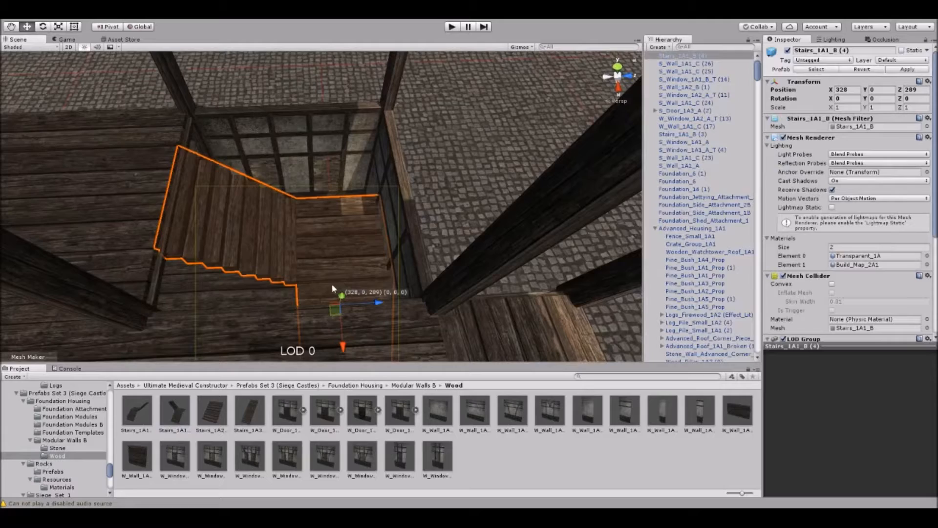
right_drag(333, 218, 336, 226)
drag(340, 327, 339, 287)
Move the plain S_Wall_1A1_C wall out of its rear bay onto the open ground.
click(453, 128)
right_drag(454, 128, 448, 203)
click(372, 198)
right_drag(372, 197, 265, 218)
click(414, 122)
right_drag(349, 284, 282, 192)
click(282, 192)
click(448, 210)
right_drag(448, 210, 416, 219)
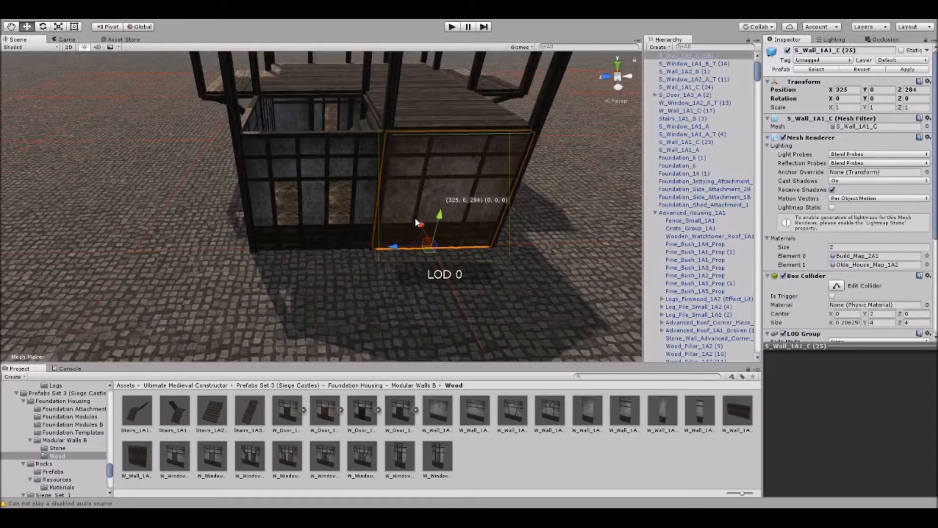
right_drag(432, 250, 244, 265)
Shift the rear window wall into the vacated bay and set the plain wall in the corner bay by the stairs.
click(309, 249)
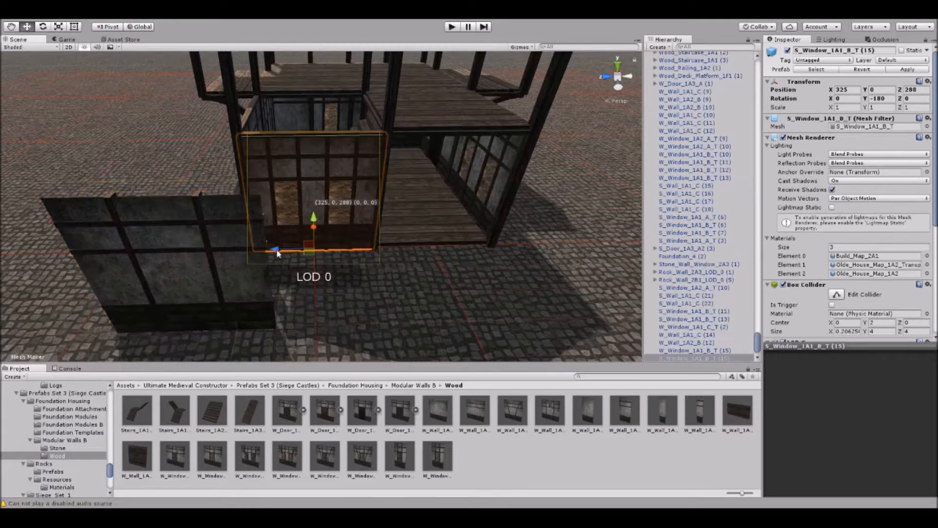
drag(277, 251, 403, 247)
click(194, 278)
drag(197, 332, 313, 250)
click(113, 268)
right_drag(112, 268, 364, 176)
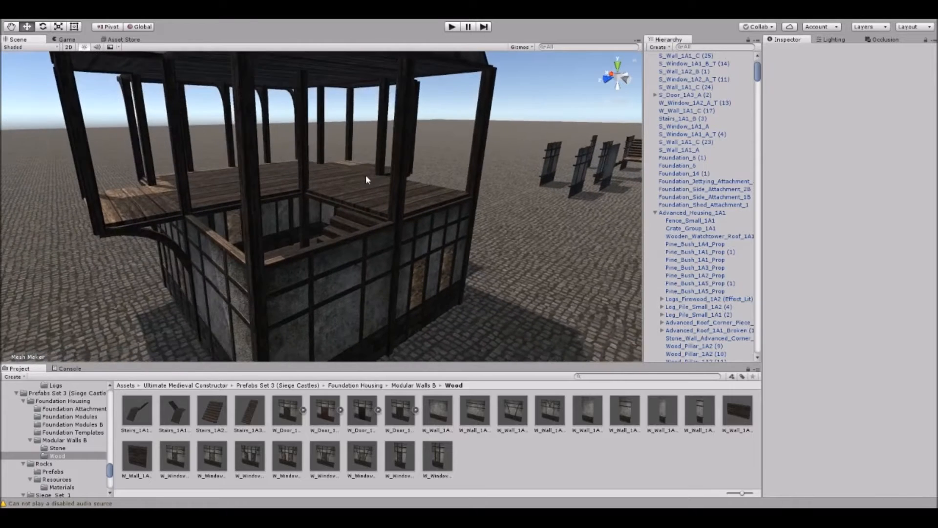
Place the W_Wall_1A1_A wood wall on the upper floor's rear side at 325, 4, 288.
scroll(339, 184, up, 1)
scroll(308, 132, down, 2)
right_drag(308, 136, 305, 134)
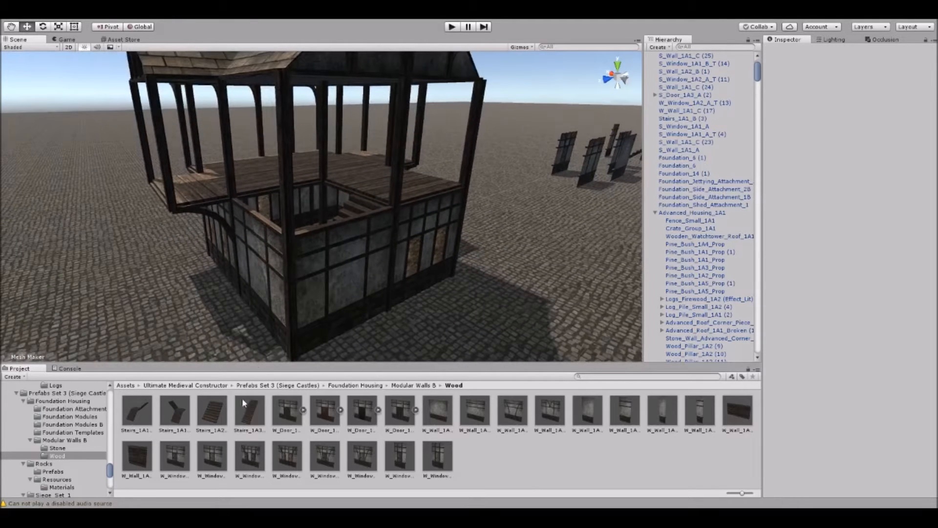
drag(443, 418, 360, 237)
right_drag(360, 237, 403, 225)
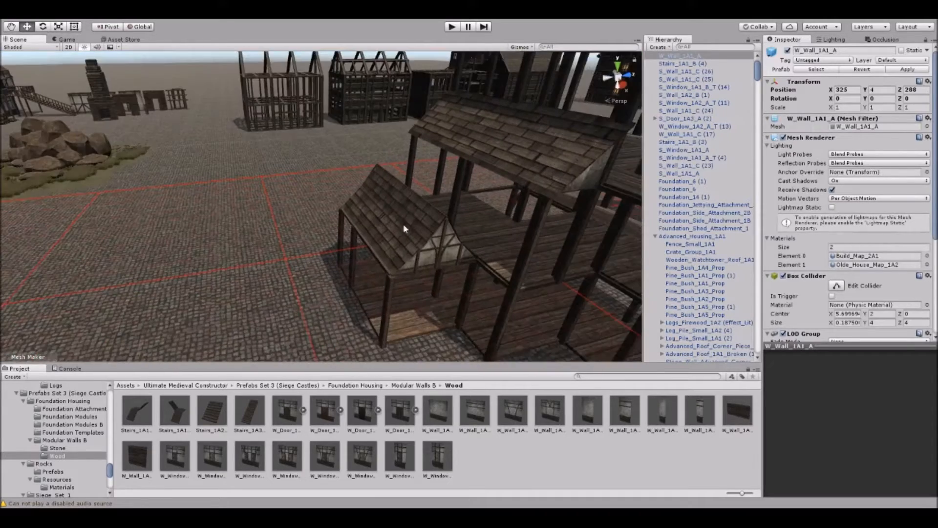
Move the Wood_Wall_Chimney_Lvl_4 chimney from beside the rocks across the ground towards the house, to 304, 0, 276.
right_drag(395, 122, 332, 134)
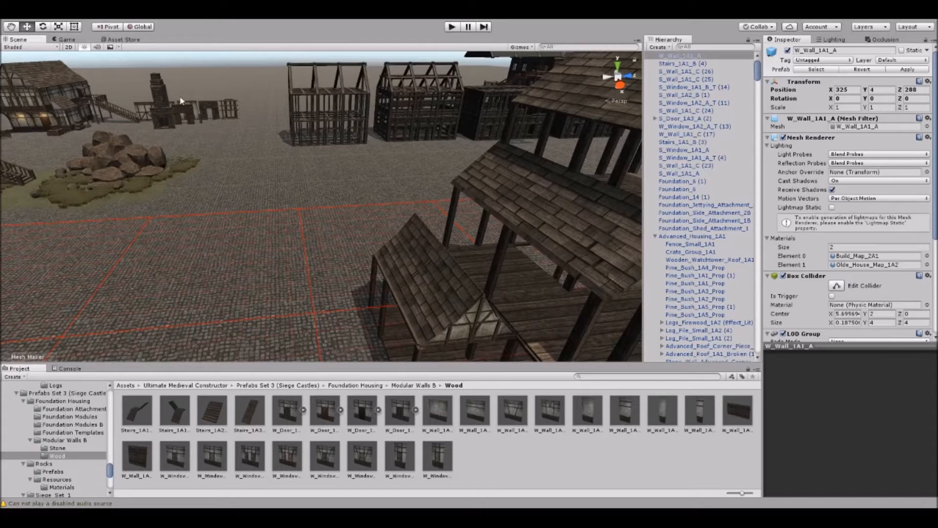
click(160, 103)
right_drag(259, 92, 281, 150)
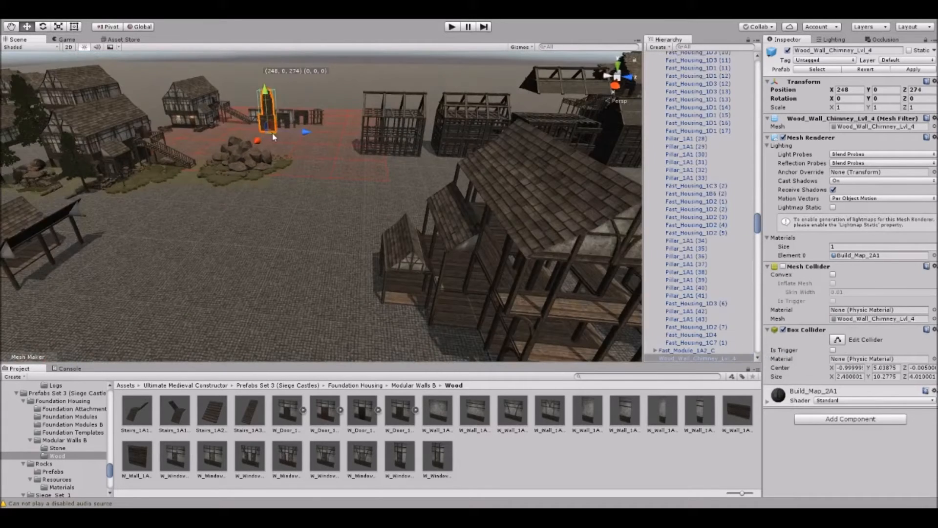
middle_drag(176, 253, 402, 122)
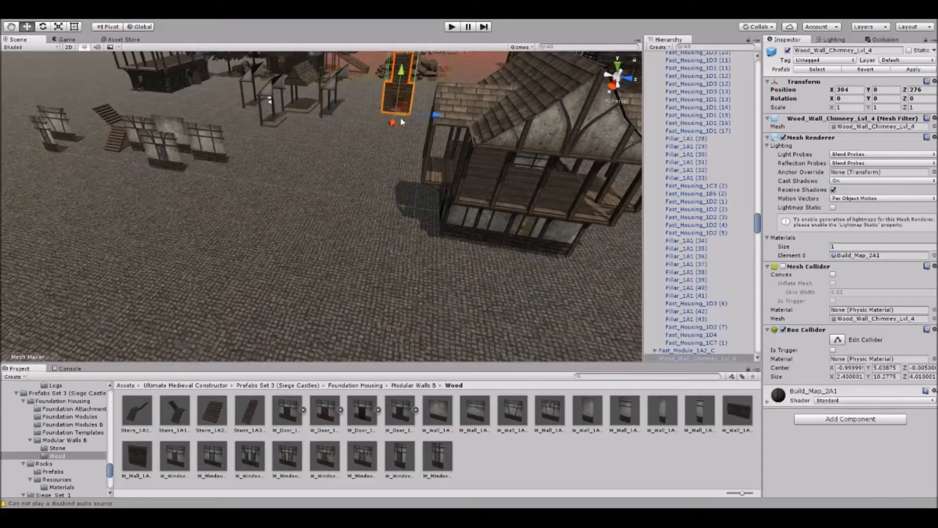
Take the S_Window_1A1_B_T window wall out of the ground-floor rear bay and fit the chimney in its place.
right_drag(440, 161, 408, 193)
click(430, 195)
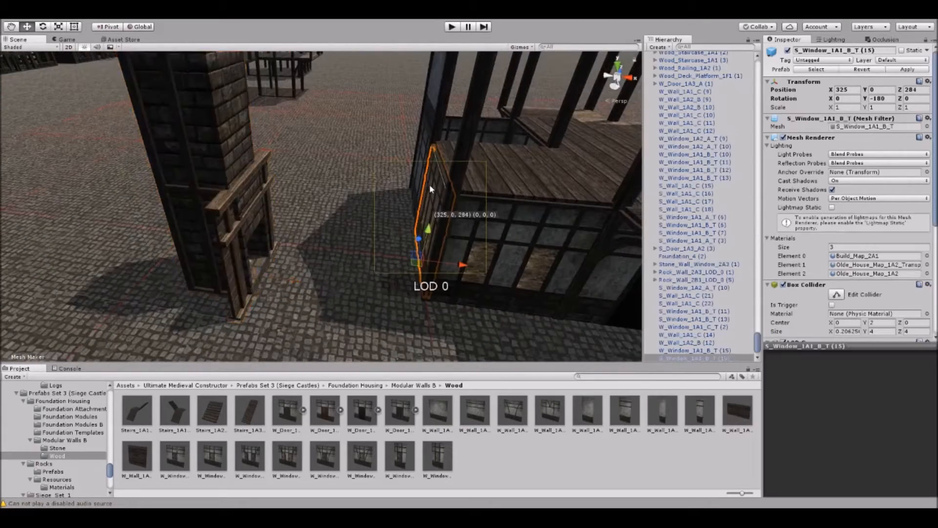
click(256, 211)
drag(264, 280, 414, 256)
click(414, 256)
Examine the fitted chimney's fireplace and its fit against the walls and stairs from inside the ground-floor room.
scroll(424, 222, up, 8)
middle_drag(424, 222, 383, 207)
right_drag(383, 207, 326, 132)
scroll(284, 159, up, 2)
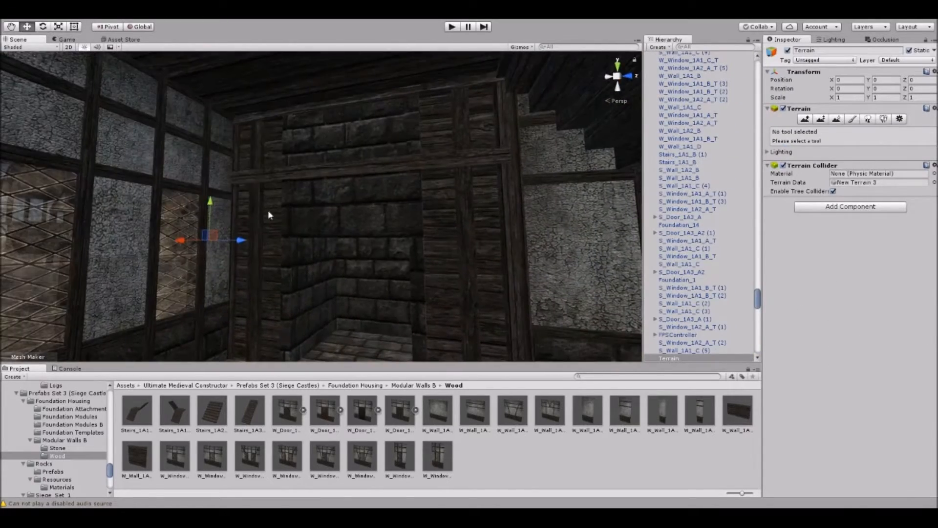
right_drag(268, 215, 373, 132)
right_drag(363, 175, 526, 269)
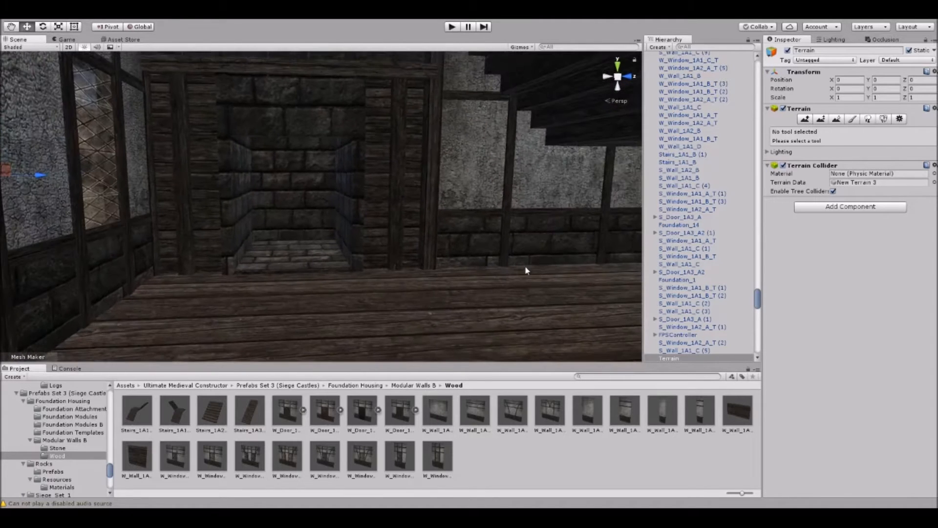
right_drag(346, 211, 332, 174)
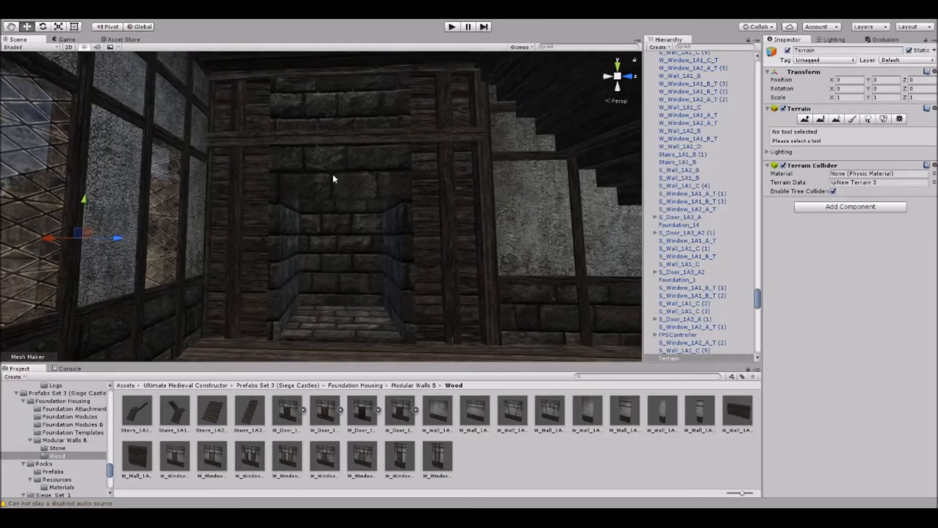
middle_drag(347, 200, 297, 176)
right_drag(297, 176, 273, 172)
middle_drag(274, 172, 351, 208)
right_drag(352, 207, 449, 256)
Delete the Wood_Wall_Chimney_Lvl_4 chimney from the rear of the house.
click(324, 185)
key(Delete)
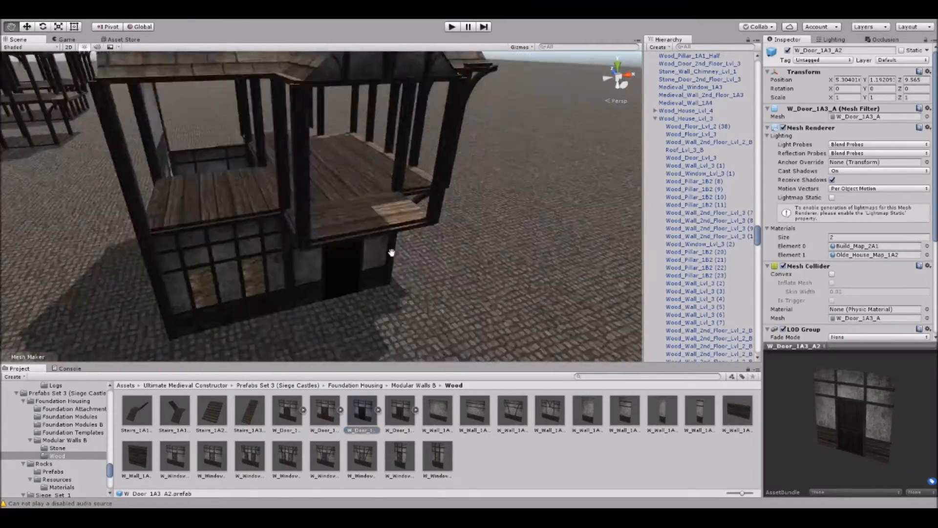
Place a W_Window_1A1_C_T window wall from the Wood folder on the upper floor's rear side at 325, 4, 284.
right_drag(390, 254, 292, 186)
scroll(292, 189, up, 4)
right_drag(361, 197, 337, 198)
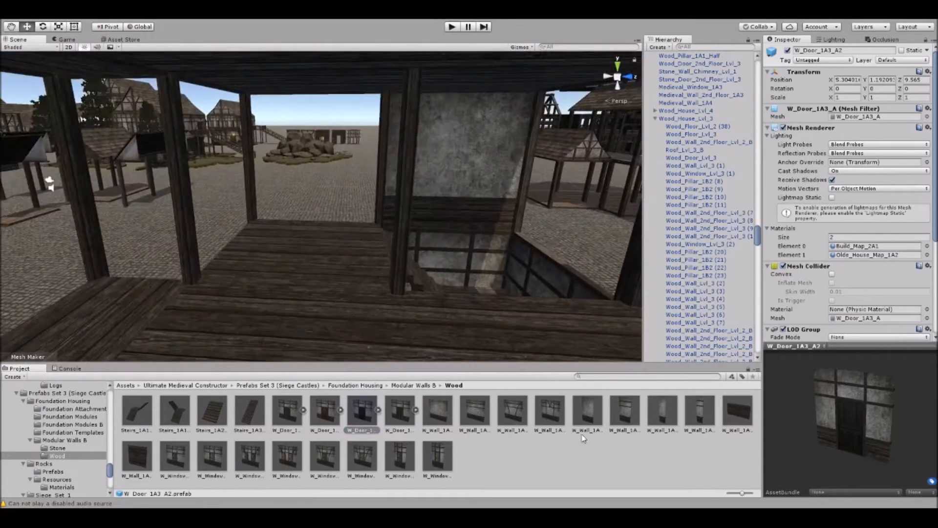
drag(339, 387, 311, 225)
right_drag(311, 225, 291, 221)
scroll(291, 221, down, 2)
middle_drag(291, 220, 331, 217)
scroll(328, 210, down, 3)
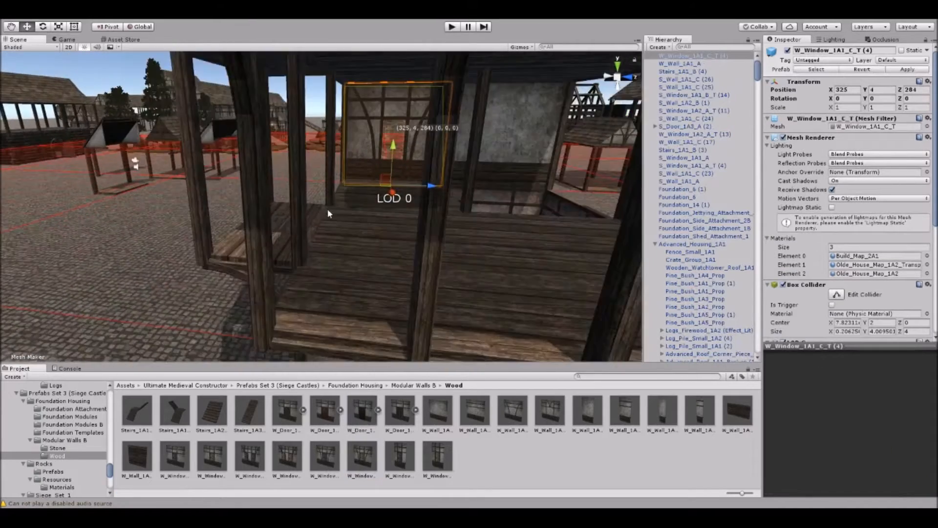
Place a W_Window_1A1_B_T window wall on the upper floor's front at 335, 4, 284 and a copy in the adjacent front bay.
right_drag(327, 209, 388, 246)
scroll(388, 247, down, 2)
middle_drag(388, 246, 375, 245)
scroll(375, 245, down, 2)
drag(288, 446, 316, 274)
right_drag(316, 275, 362, 263)
scroll(349, 238, down, 2)
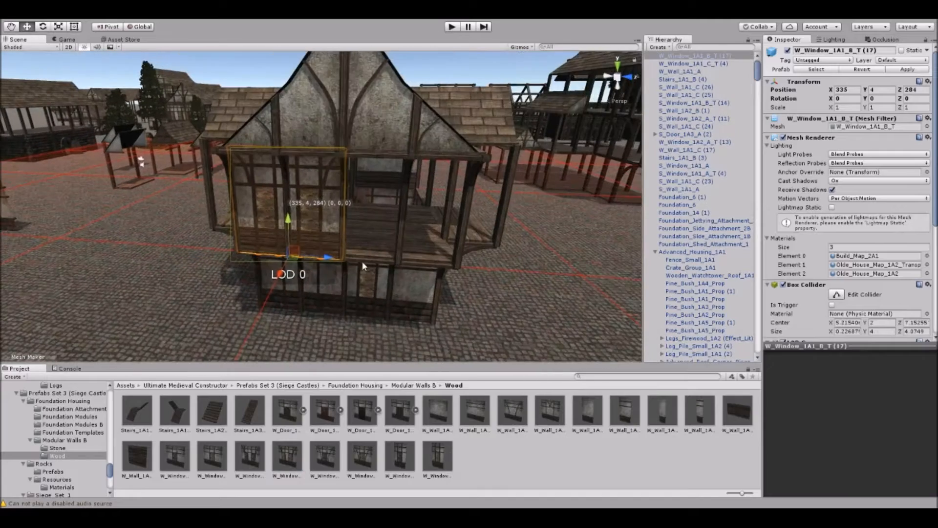
drag(328, 257, 427, 262)
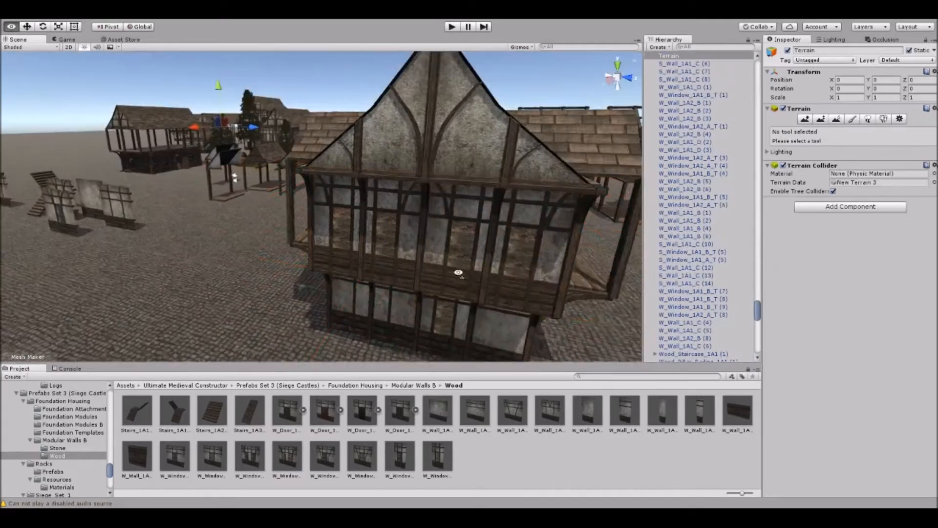
right_drag(458, 272, 278, 254)
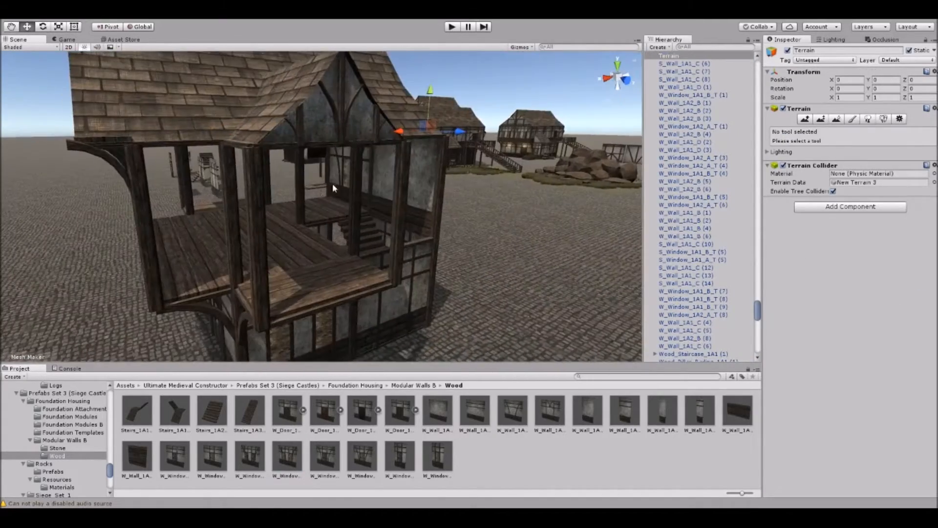
Copy the rear W_Window_1A1_C_T wall, turned to -90 degrees, to the side gable at 331, 4, 279, and place another copy on the opposite gable.
click(332, 187)
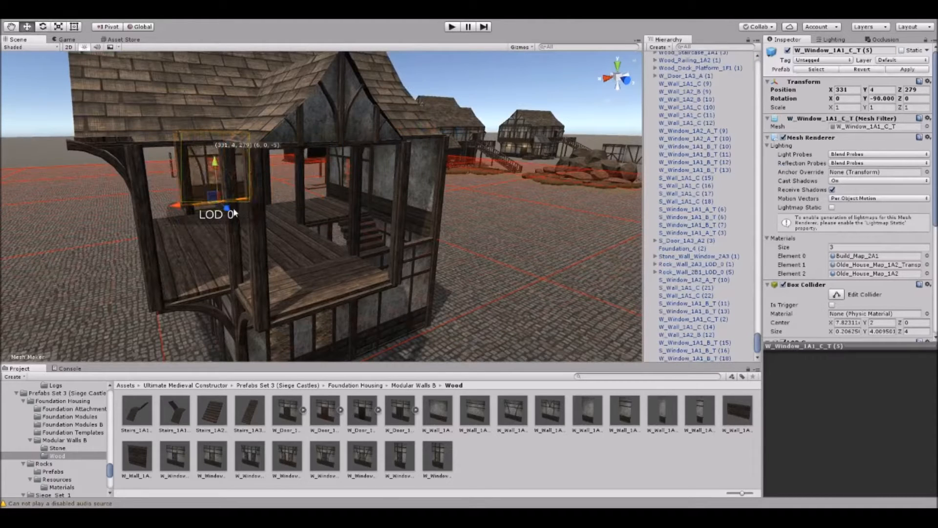
drag(230, 214, 281, 248)
drag(370, 340, 347, 318)
click(483, 344)
right_drag(284, 246, 474, 259)
Place the narrow W_Window_1A2_A_T window wall from the Wood folder and a copy in the narrow bays beside the upper floor's gable.
drag(448, 469, 419, 317)
key(f)
key(ctrl+d)
drag(273, 321, 297, 313)
click(482, 311)
right_drag(483, 312, 197, 271)
Copy the narrow W_Window_1A2_A_T window wall to 329, 4, 282 for the opposite gable's narrow bay.
click(454, 272)
key(ctrl+d)
drag(197, 271, 362, 233)
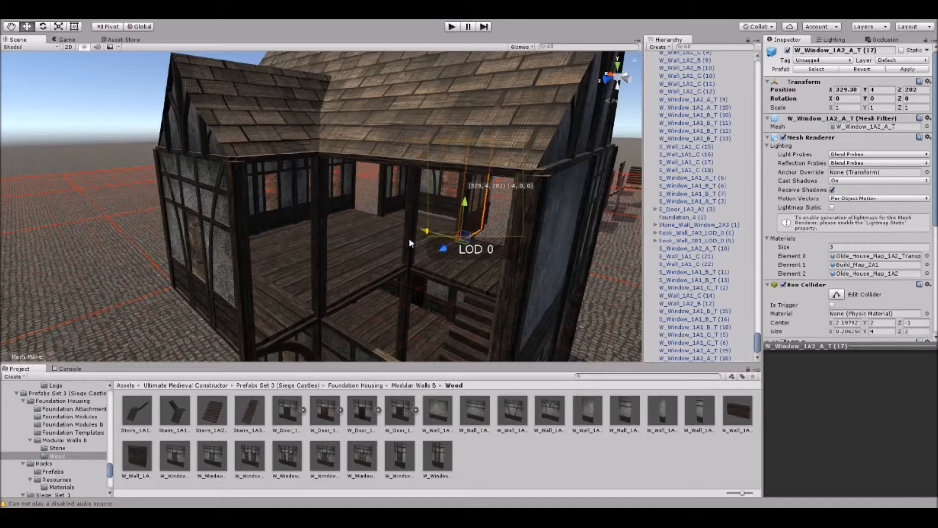
drag(408, 238, 408, 239)
right_drag(408, 239, 388, 235)
Place the narrow plain W_Wall_1A2_B wall from the Wood folder in an upper-floor side bay.
drag(630, 414, 307, 313)
drag(283, 299, 291, 313)
right_drag(293, 313, 271, 319)
drag(353, 321, 519, 179)
Copy the W_Wall_1A2_B wall, set its Y rotation to -90, and move it towards the other side's narrow bay.
key(ctrl+d)
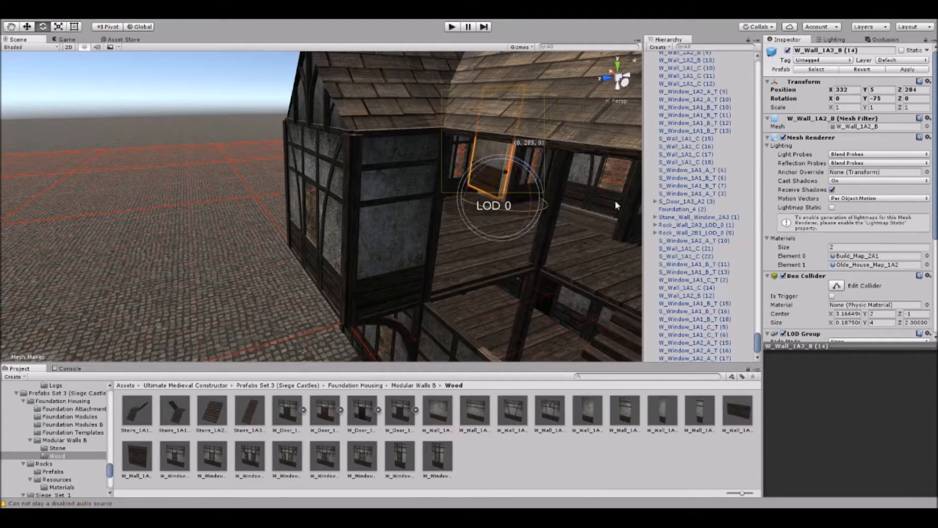
drag(515, 164, 508, 177)
drag(478, 234, 461, 190)
right_drag(461, 191, 483, 191)
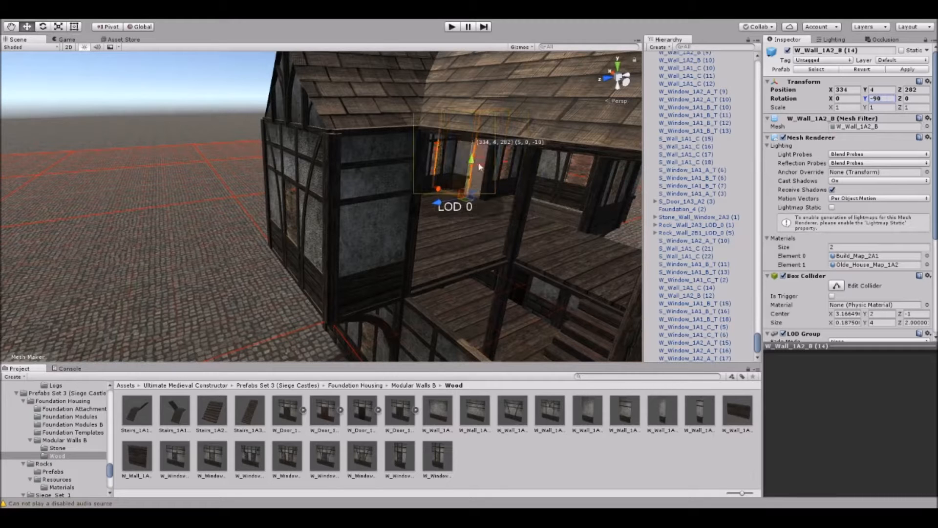
mouse_move(438, 189)
alt+mouse_down()
mouse_move(448, 192)
mouse_move(442, 185)
alt+mouse_up()
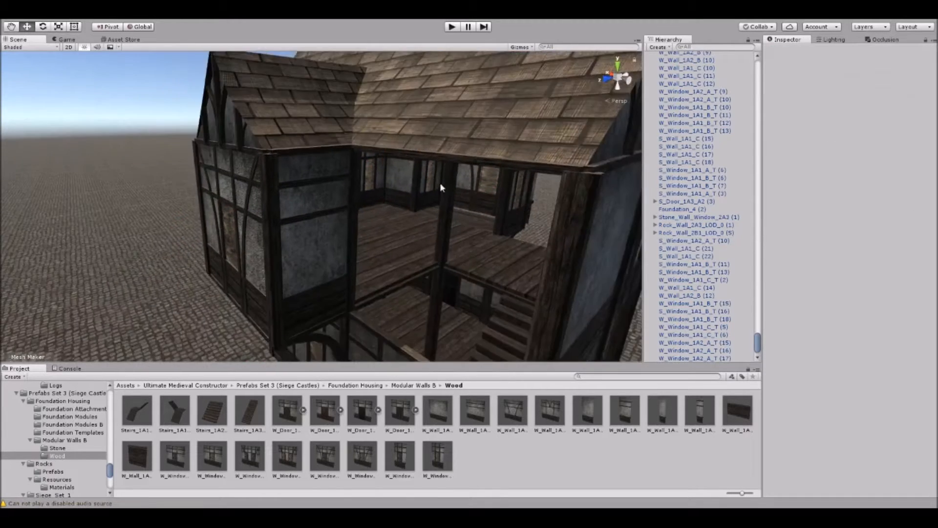
Place a W_Wall_1A1_C wall from the Wood folder in the upper floor's side bay at 327, 4, 282, rotated to -90 degrees.
scroll(432, 177, up, 2)
mouse_move(404, 181)
alt+mouse_down()
mouse_move(444, 184)
mouse_move(412, 172)
alt+mouse_up()
click(395, 198)
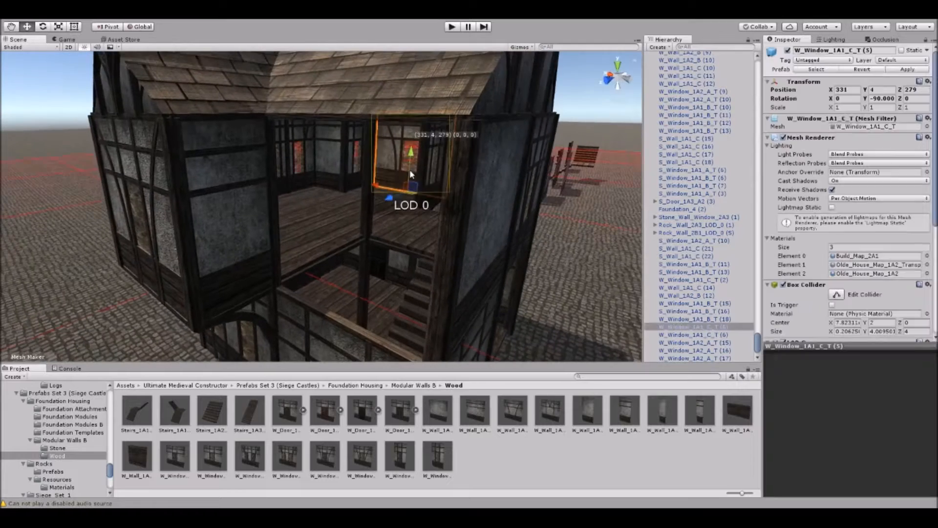
alt+drag(438, 216, 367, 202)
click(504, 152)
scroll(461, 194, up, 2)
drag(516, 421, 448, 233)
key(e)
middle_drag(447, 233, 435, 265)
scroll(435, 264, up, 2)
key(w)
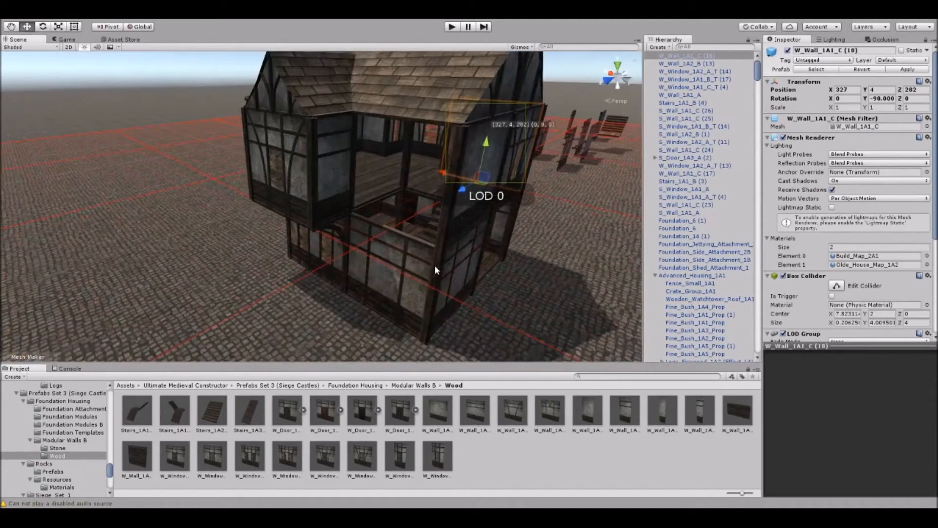
Copy the W_Wall_1A1_C wall to the opposite side of the upper floor at 327, 4, 290.
key(ctrl+d)
drag(460, 192, 367, 245)
scroll(547, 244, up, 3)
Fill the open ground-floor rear bay at 325, 0, 284 with a rotated copy of the S_Window_1A1_B_T window wall.
middle_drag(562, 246, 437, 235)
right_drag(438, 234, 369, 182)
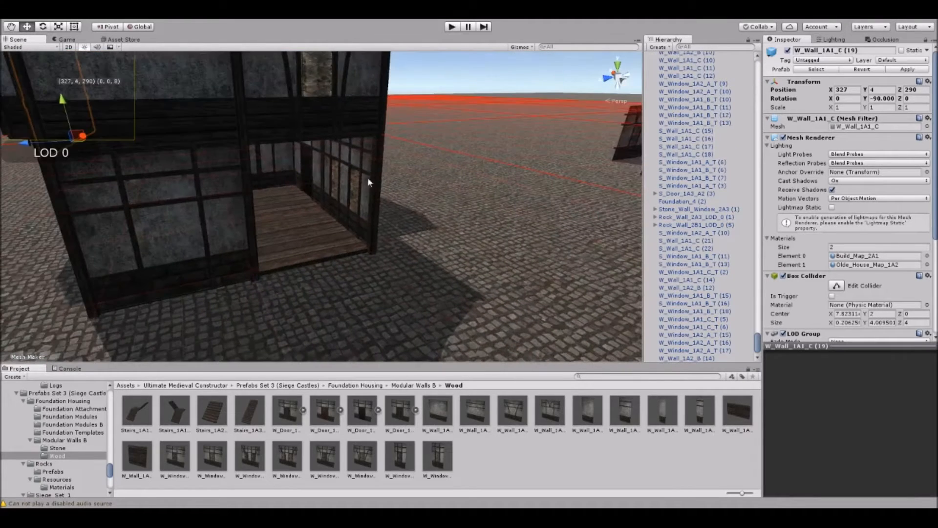
drag(342, 237, 316, 268)
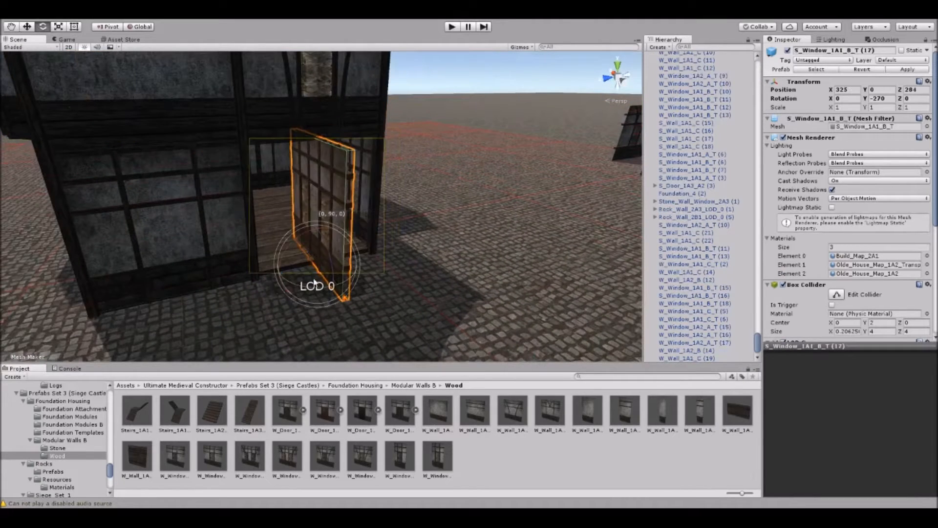
key(w)
click(427, 259)
right_drag(426, 259, 310, 210)
scroll(310, 211, down, 3)
Inspect the walled house from all sides for remaining gaps in the upper and lower floors.
middle_drag(311, 210, 239, 244)
right_drag(358, 228, 280, 244)
middle_drag(280, 245, 186, 244)
right_drag(397, 240, 313, 220)
middle_drag(313, 220, 250, 222)
right_drag(445, 200, 381, 207)
middle_drag(481, 202, 288, 213)
right_drag(422, 214, 368, 218)
middle_drag(367, 215, 368, 194)
right_drag(411, 210, 365, 222)
middle_drag(365, 221, 345, 206)
right_drag(345, 206, 409, 187)
scroll(409, 187, down, 3)
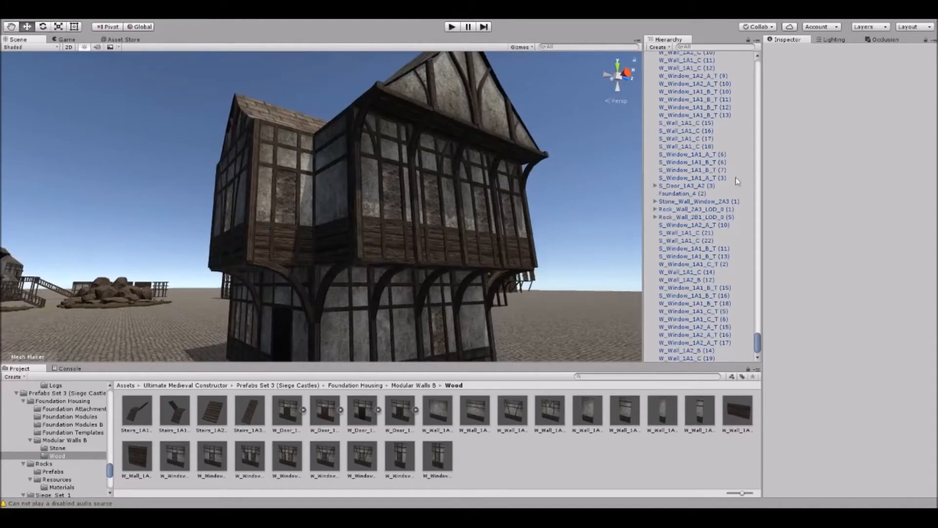
Swing the ground-floor door open by rotating Door_3_B to -135 degrees on the Y axis.
alt+drag(254, 109, 352, 184)
scroll(345, 182, up, 4)
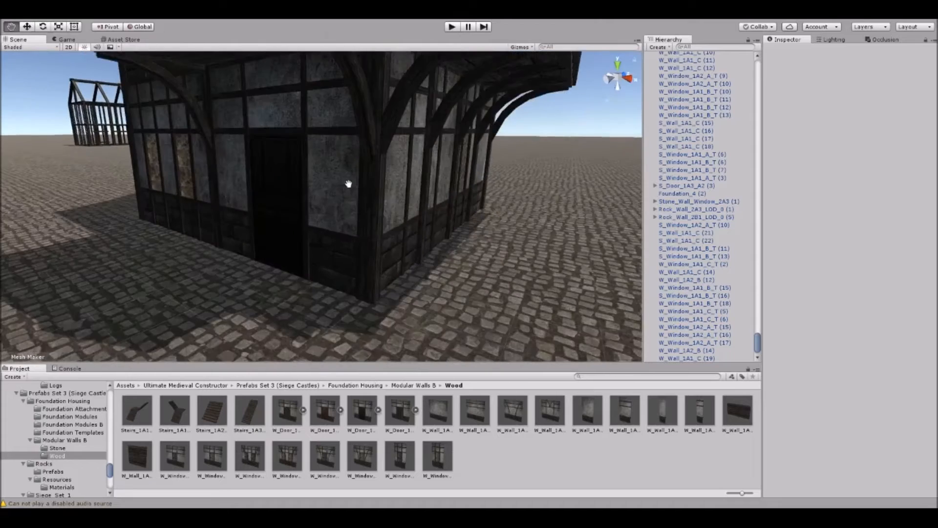
click(344, 186)
key(f)
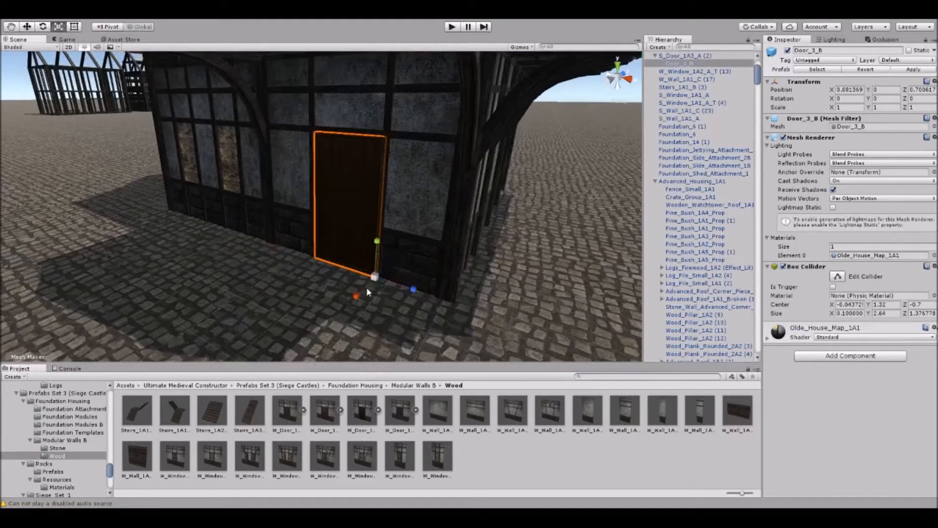
drag(372, 299, 581, 307)
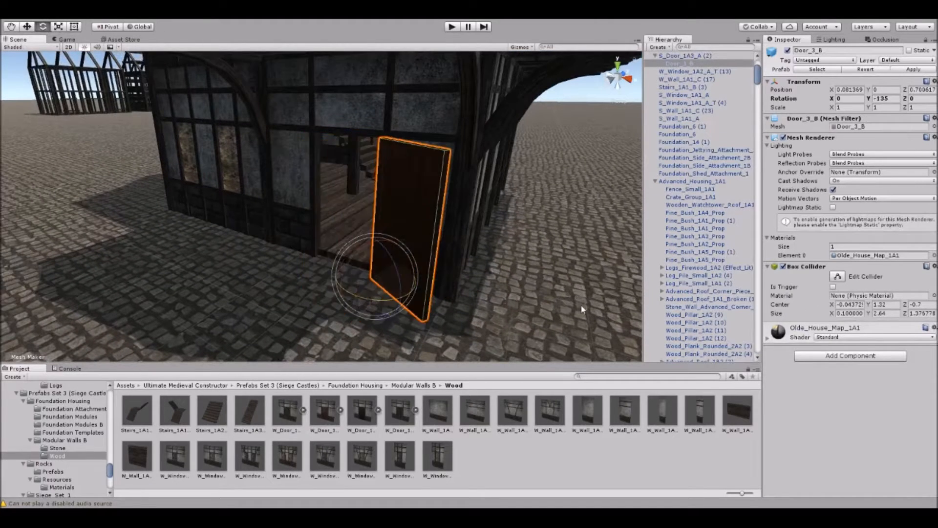
key(w)
right_drag(490, 325, 415, 257)
key(s)
Run the scene in play mode and walk around the house to view its exterior walls, gables and overhangs.
click(271, 99)
click(451, 28)
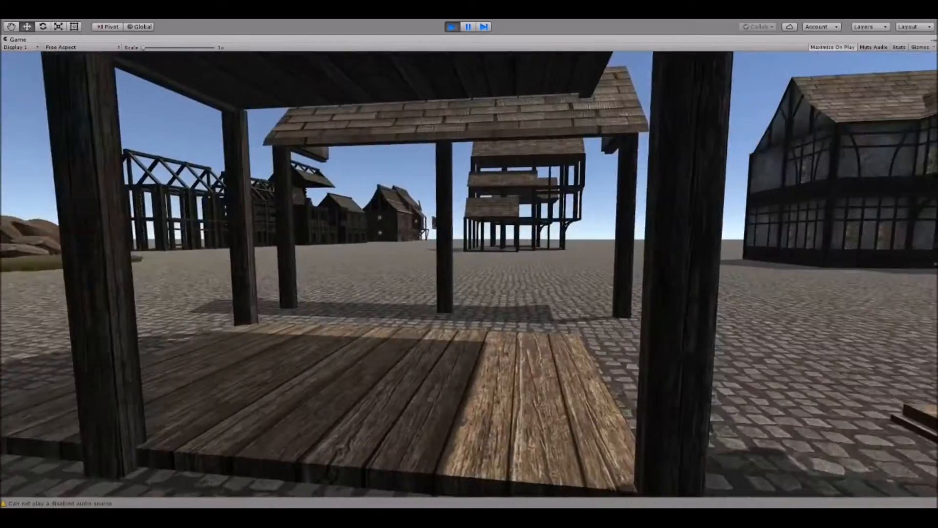
key(w)
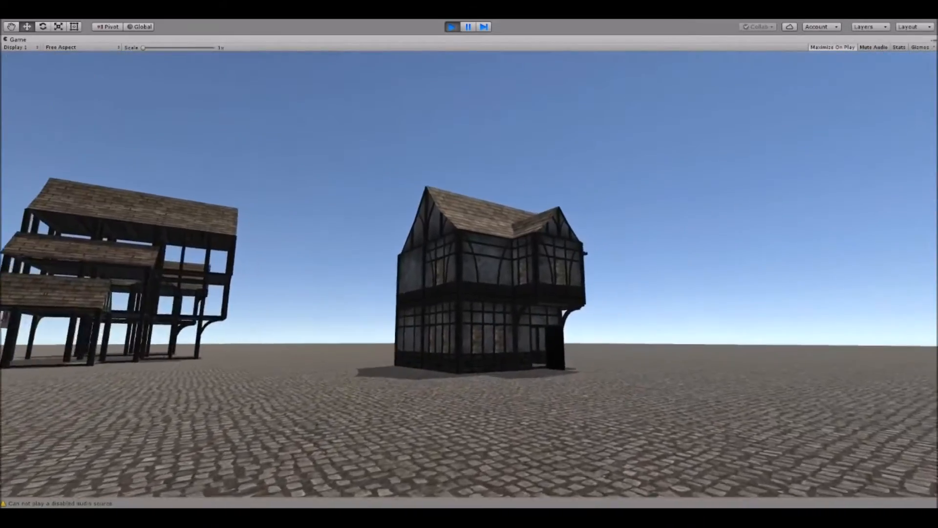
key(w)
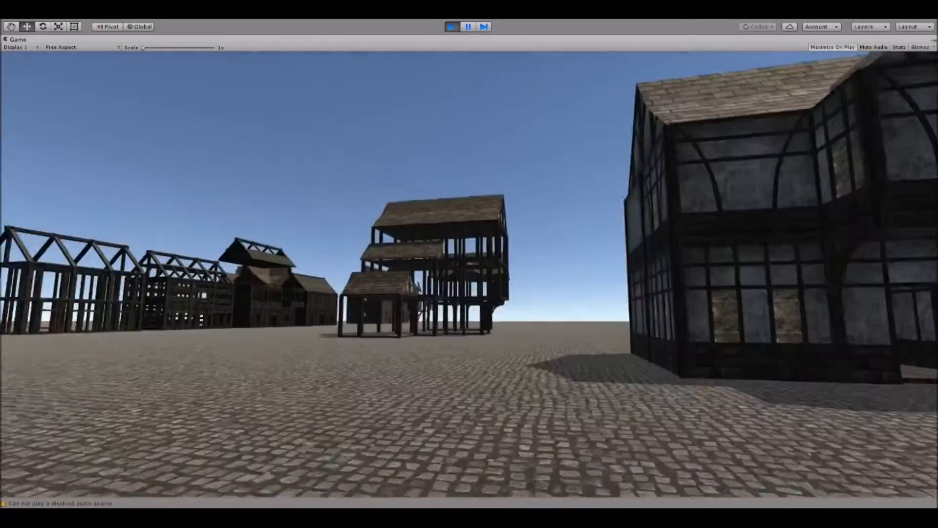
key(w)
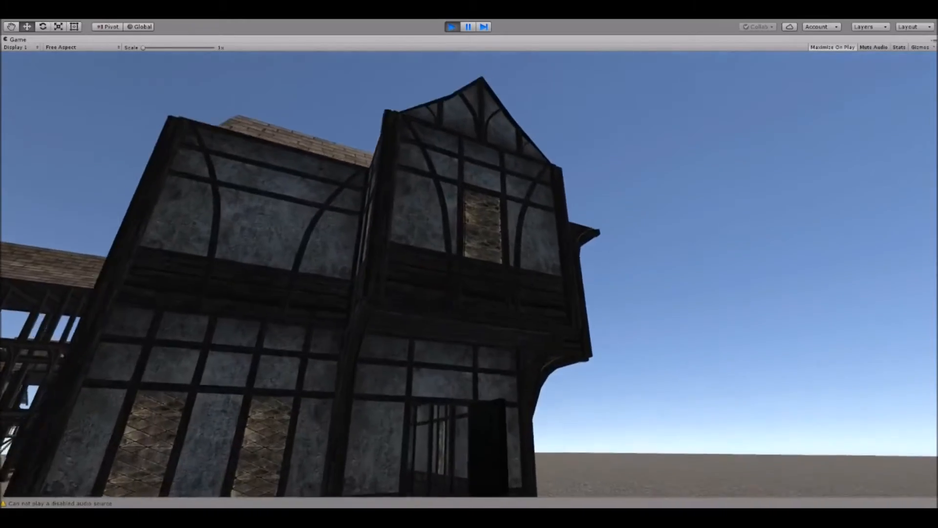
key(d)
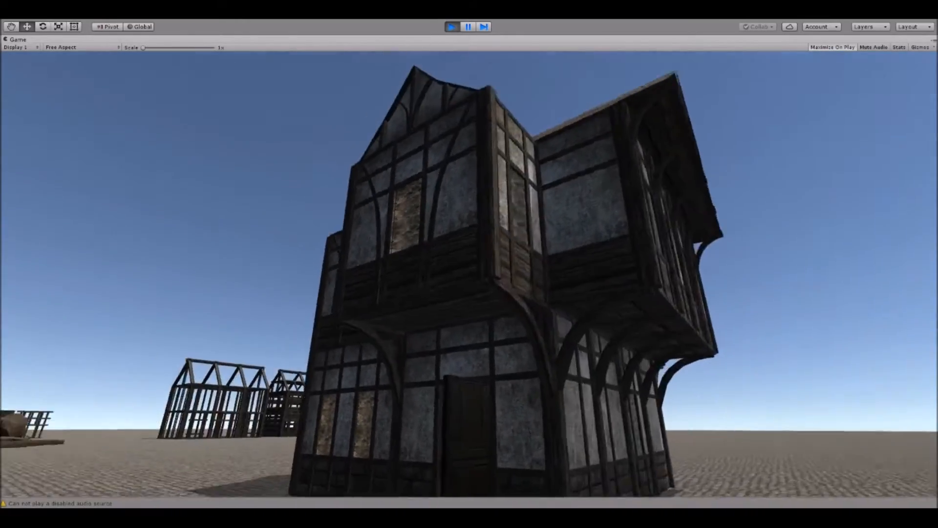
key(d)
key(w)
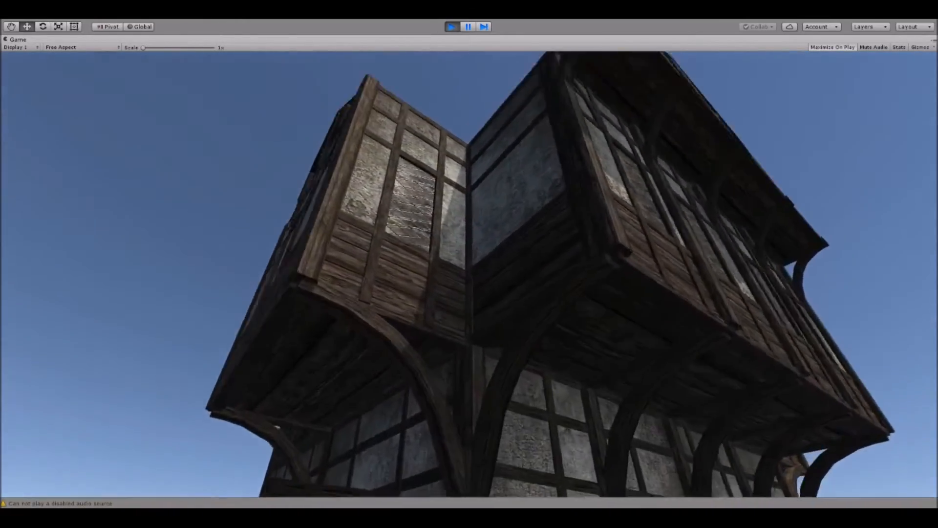
key(w)
key(d)
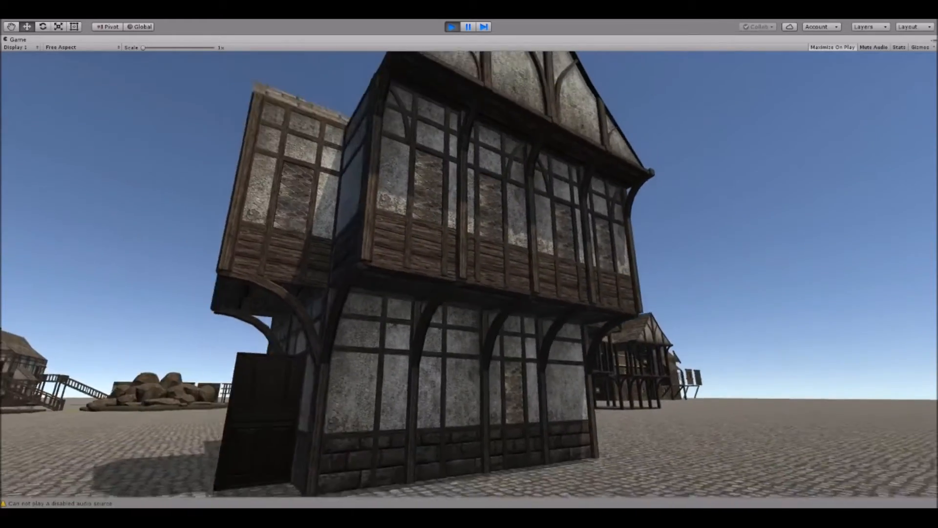
Walk through the open door and view the ground-floor room and staircase.
key(a)
key(w)
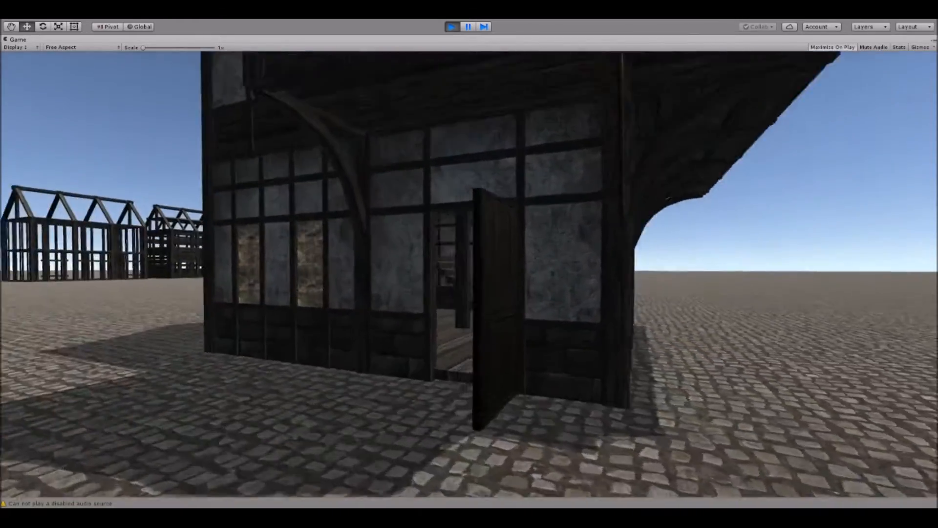
key(w)
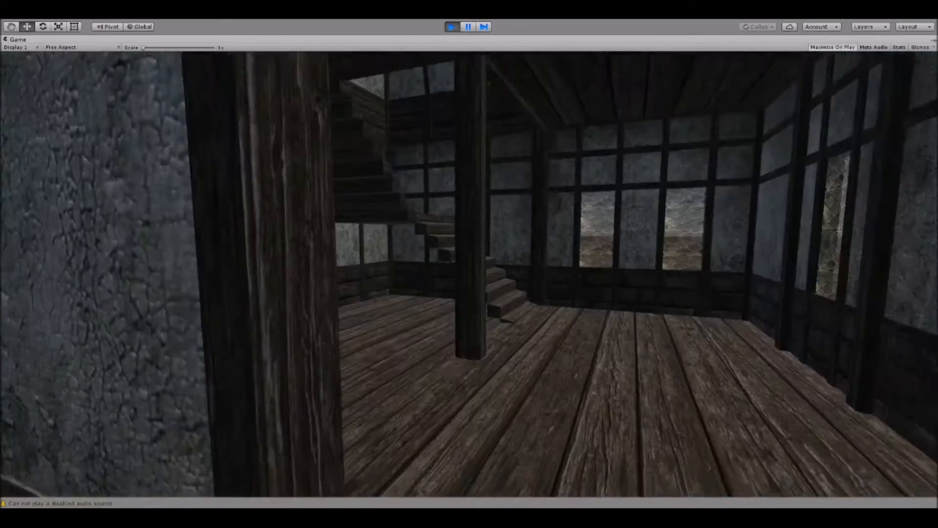
key(w)
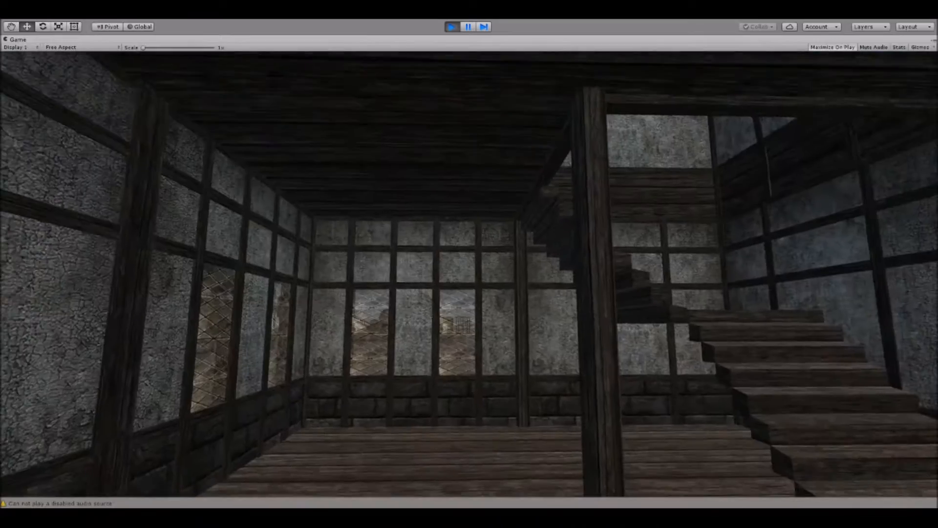
Climb the staircase to view the upper floor, walk back outside to view the facade, and end play mode.
key(w)
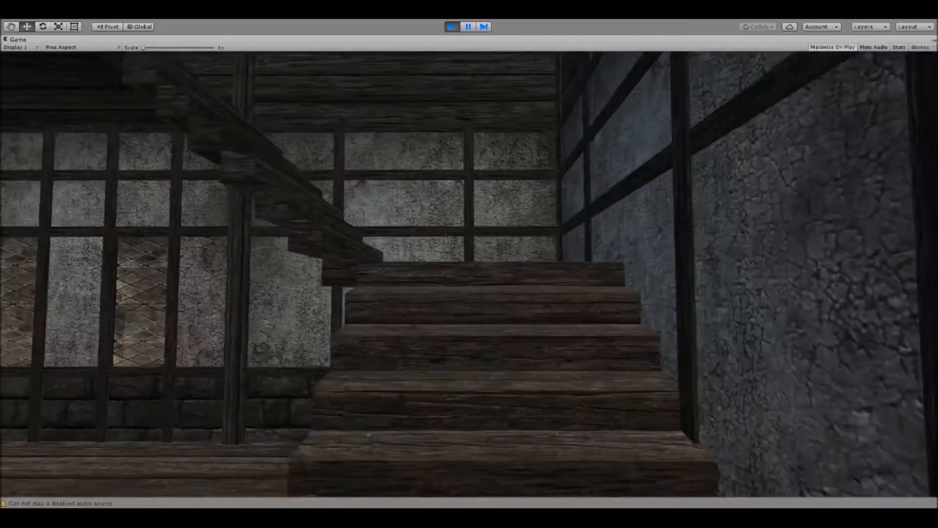
key(w)
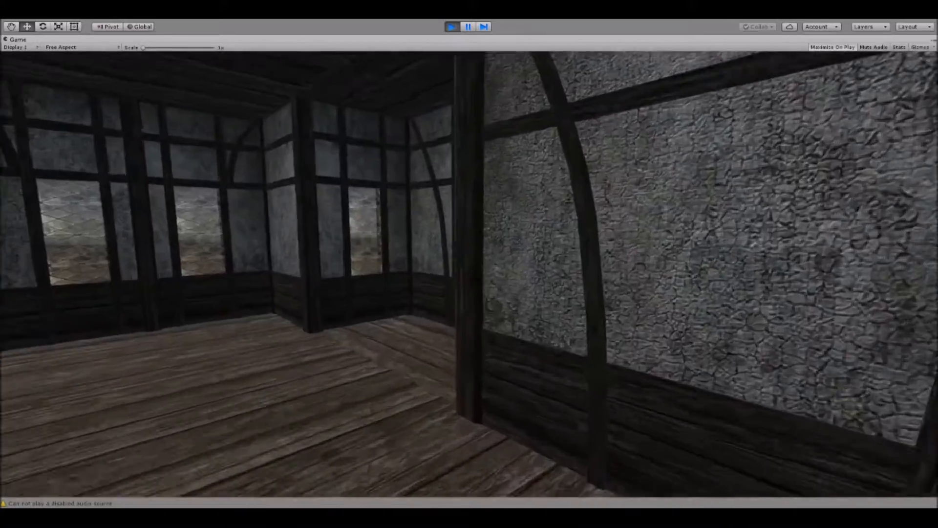
key(w)
key(w)
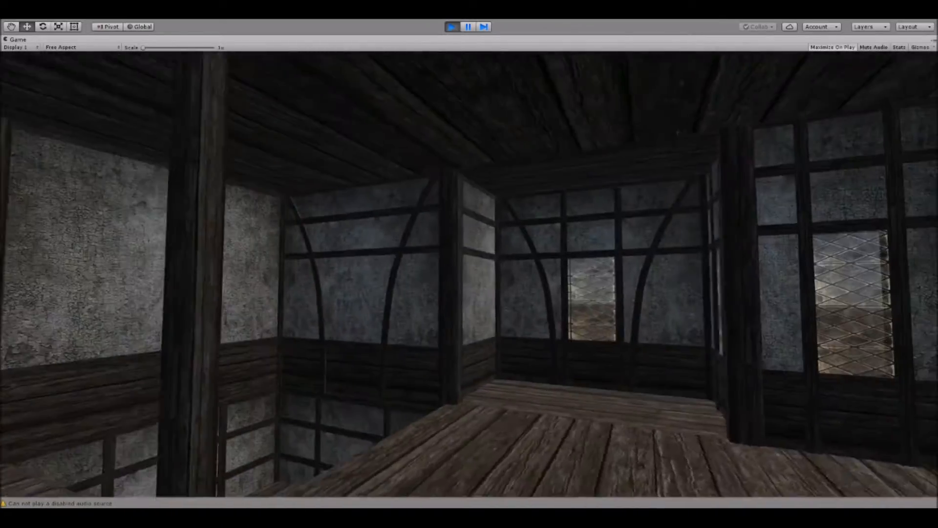
key(w)
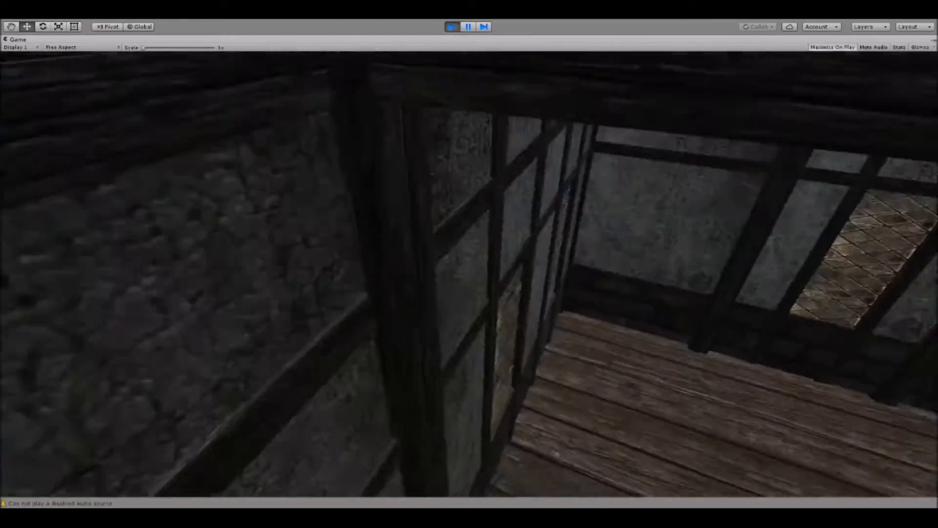
key(w)
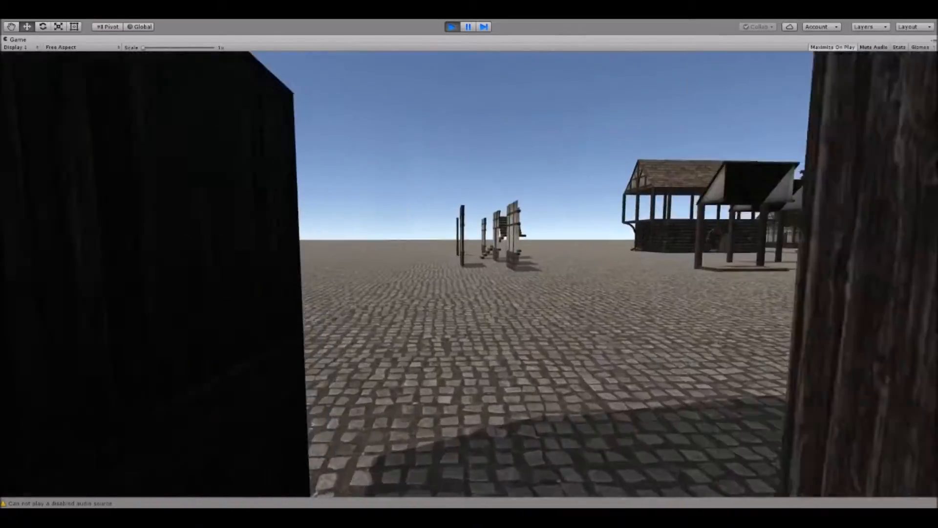
key(s)
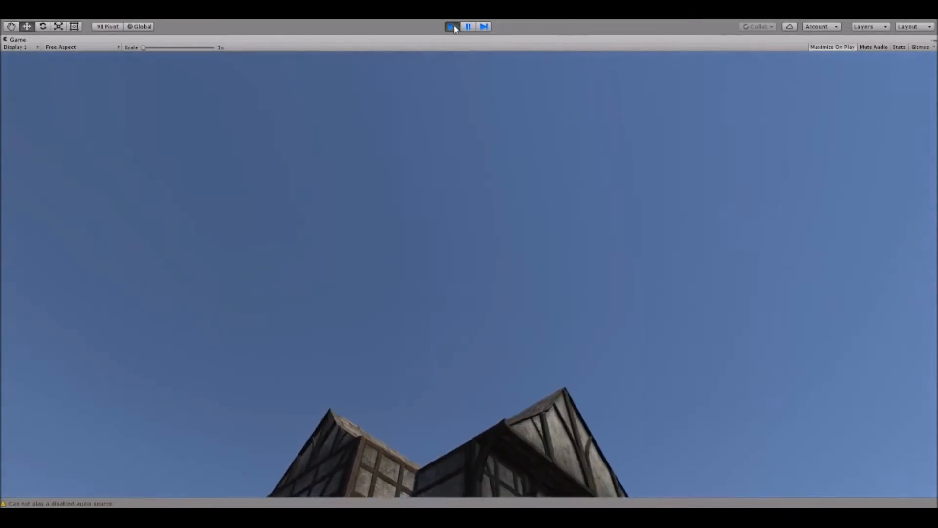
click(453, 27)
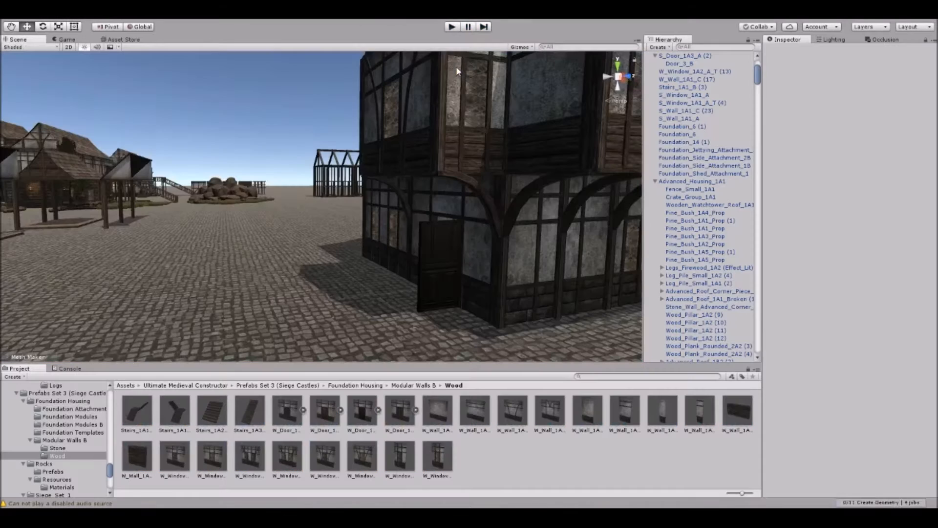
Move Foundation_Side_Attachment_1B from the display area next to the house, at about X 315.7, Z 281.24.
scroll(353, 145, down, 10)
right_drag(352, 146, 341, 194)
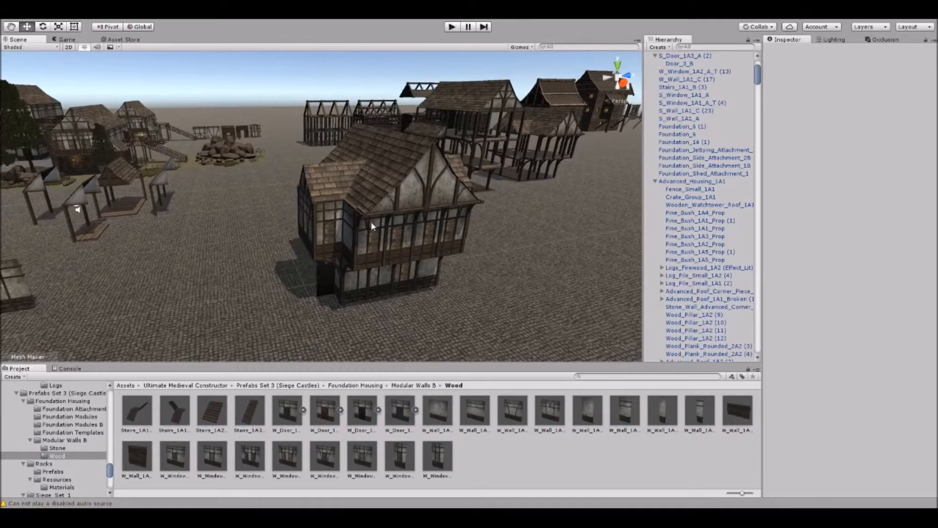
right_drag(371, 226, 357, 213)
middle_drag(356, 214, 401, 195)
right_drag(134, 253, 344, 220)
click(175, 197)
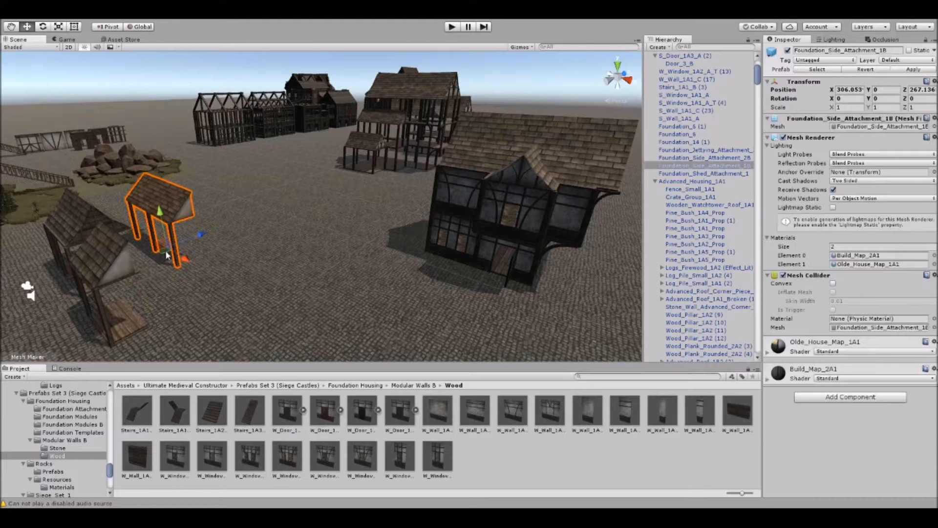
drag(349, 249, 353, 237)
right_drag(342, 221, 269, 232)
right_drag(341, 190, 399, 171)
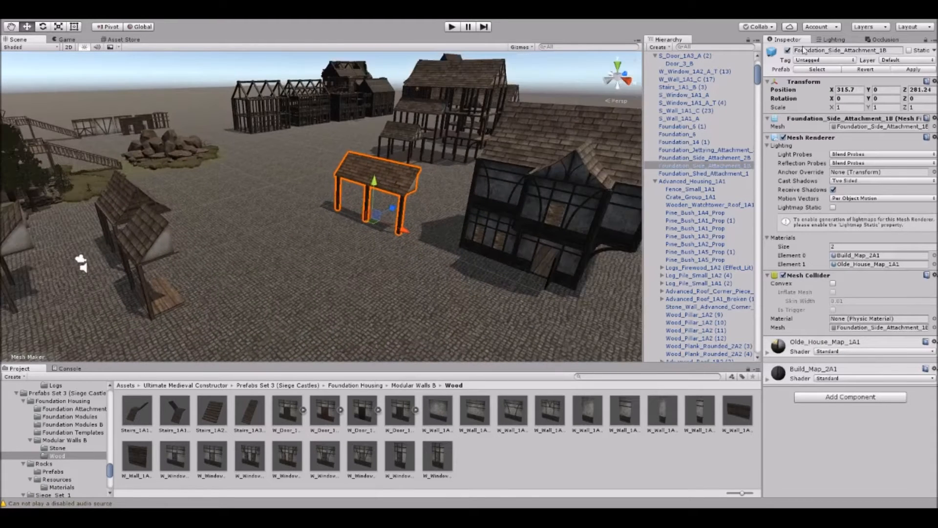
Place a Foundation_Side_Attachment_1A prefab from the Foundation Attachments folder near the house and delete the Foundation_Side_Attachment_1B.
click(811, 70)
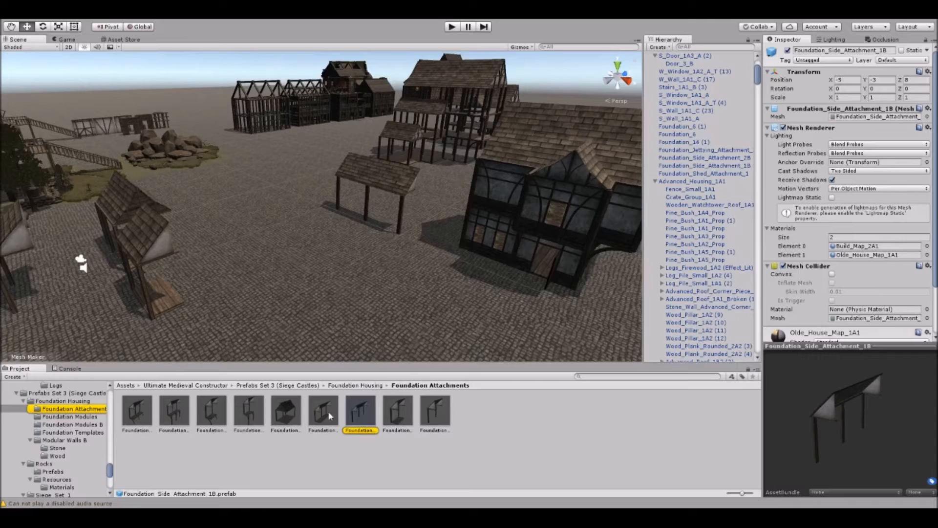
drag(383, 289, 358, 273)
right_drag(358, 272, 401, 266)
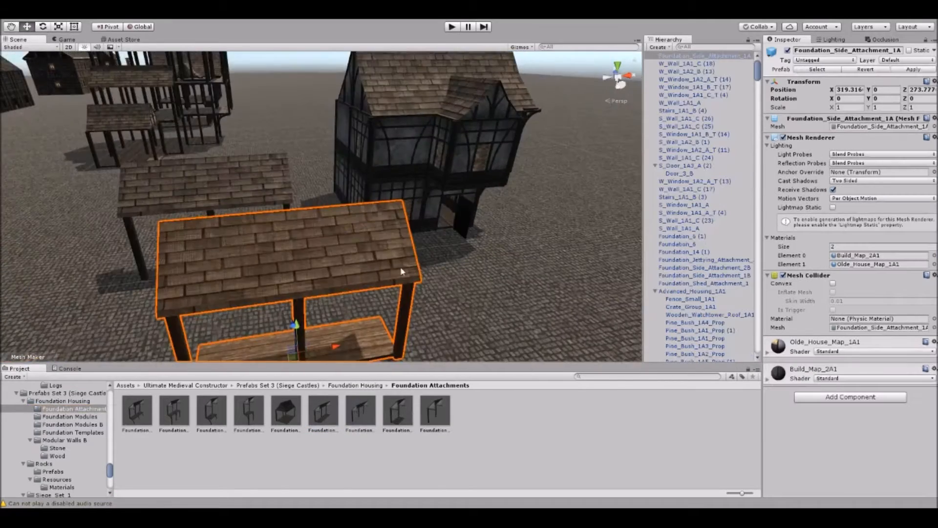
middle_drag(401, 266, 397, 291)
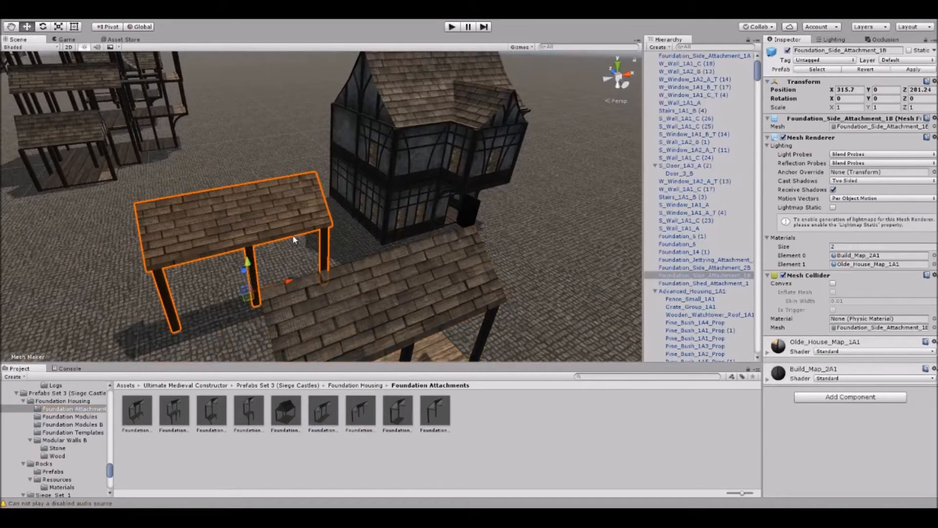
key(Delete)
Move Foundation_Side_Attachment_1A beside the house to X 321, Z 286 and rotate it to 90 degrees on the Y axis.
click(390, 279)
right_drag(391, 278, 381, 308)
drag(389, 336, 321, 181)
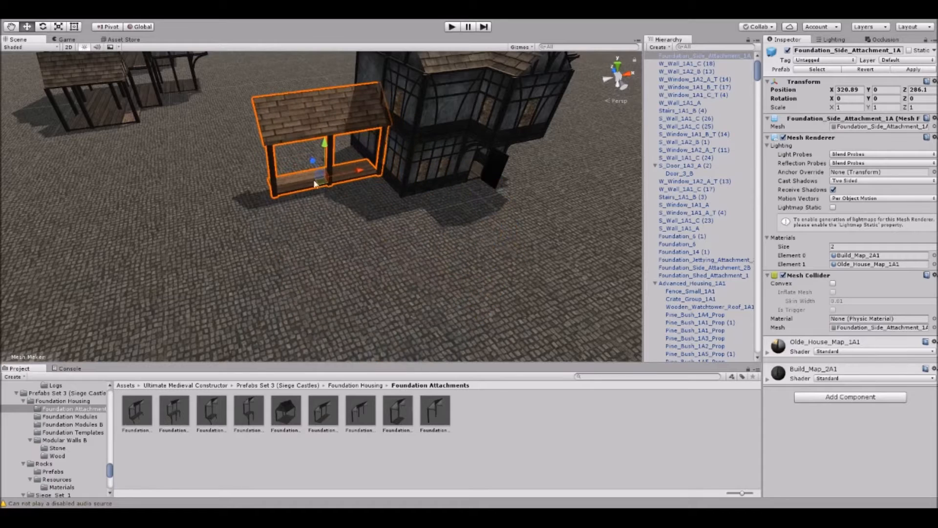
click(28, 331)
scroll(370, 171, up, 3)
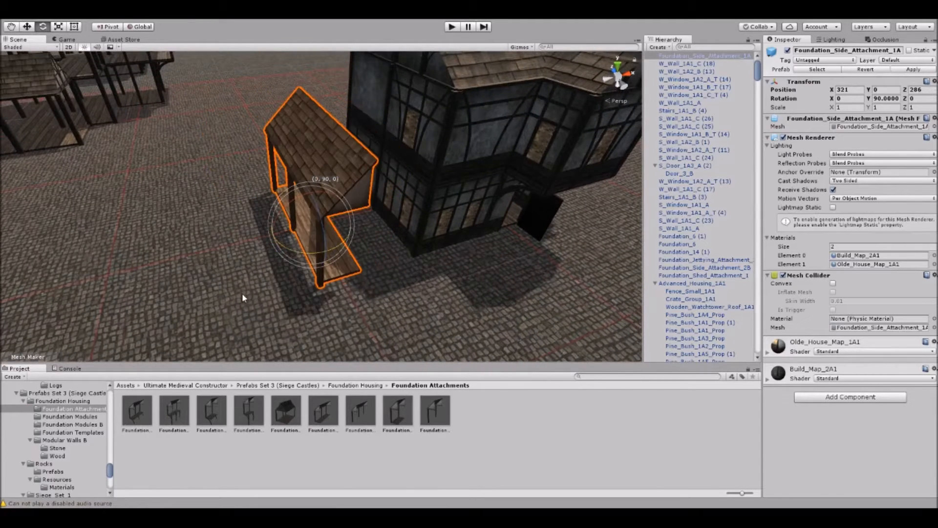
right_drag(357, 225, 358, 203)
Move the ground-floor side walls outward to X 322 and snap the side attachment against the house at X 324.
click(357, 202)
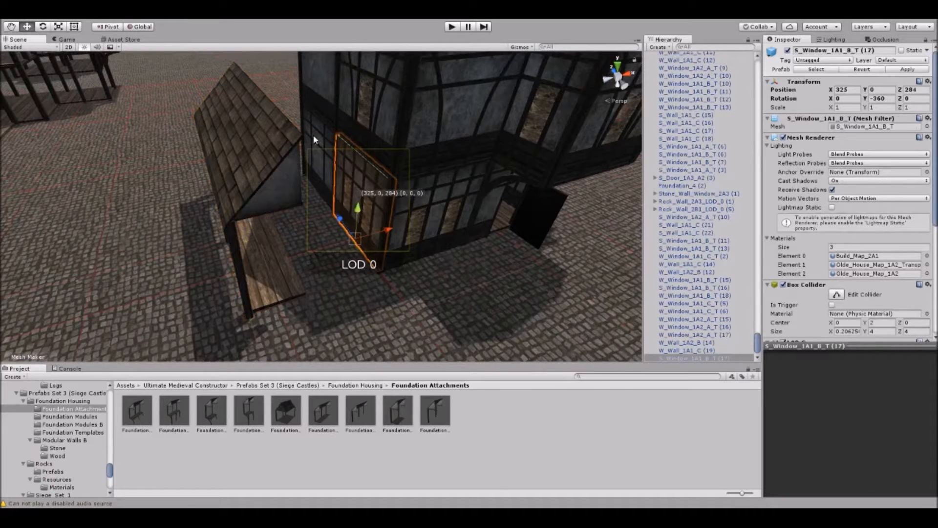
shift+click(350, 185)
click(269, 153)
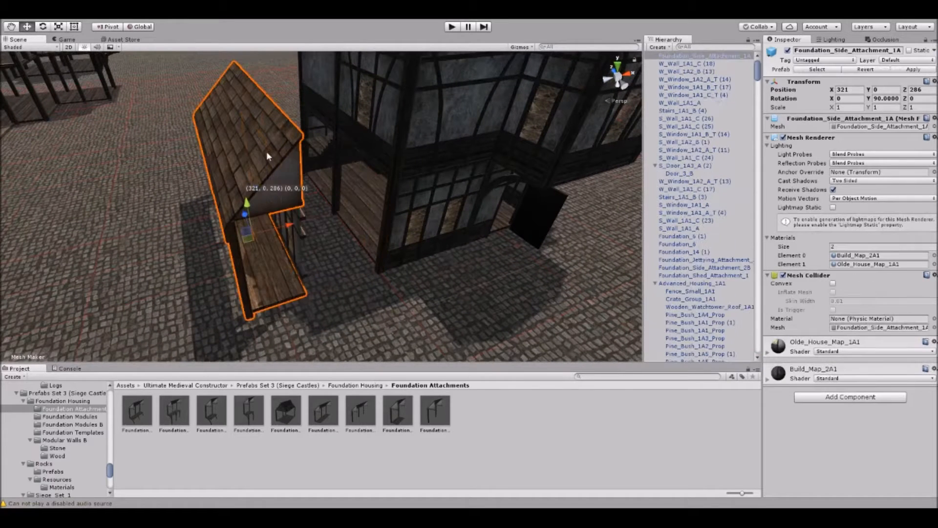
drag(289, 225, 322, 218)
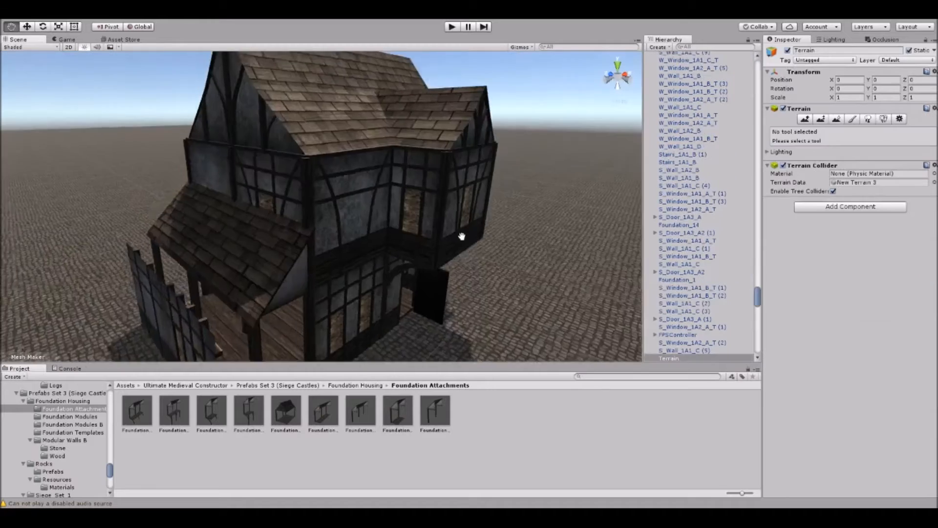
Delete the upper-floor window wall above the attachment's roof and fill the gap with a copy of W_Wall_1A1_A at X 325, Y 4, Z 284.
alt+drag(461, 234, 393, 230)
key(Delete)
click(167, 216)
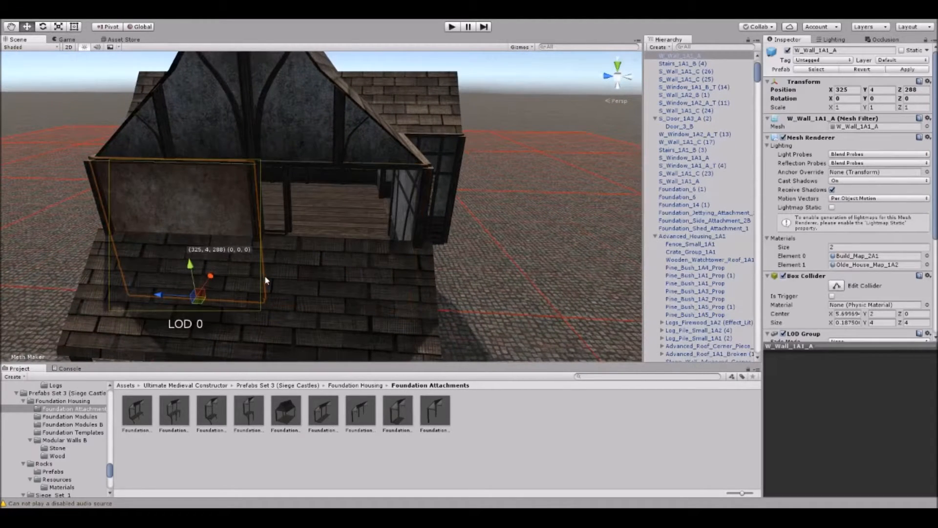
scroll(282, 307, down, 5)
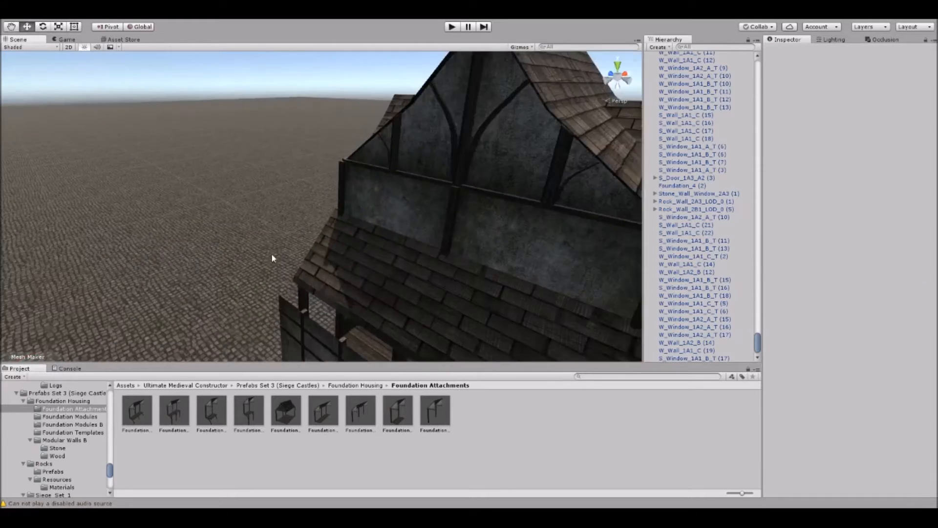
alt+drag(272, 258, 332, 249)
click(253, 211)
Shift the two detached ground-floor walls along X to close the outer side of the attachment.
shift+click(352, 264)
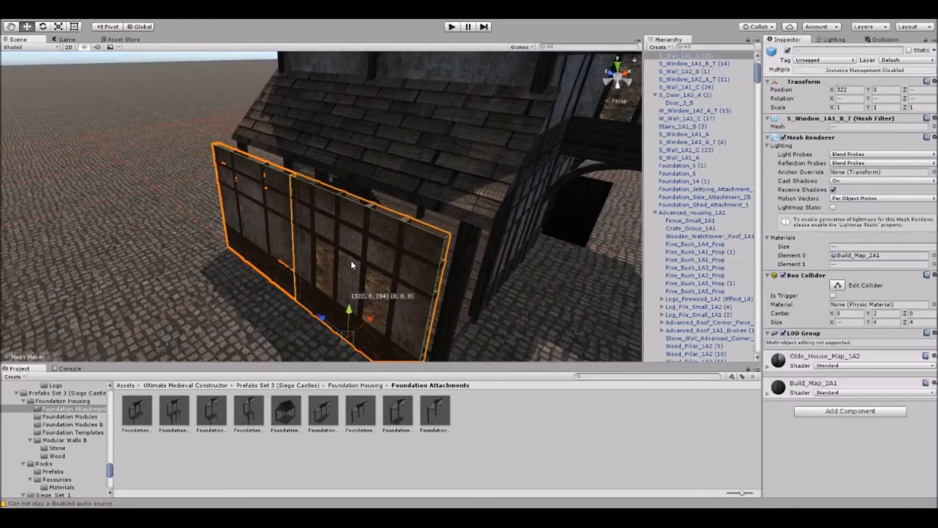
drag(369, 320, 388, 315)
click(207, 331)
alt+drag(342, 268, 250, 234)
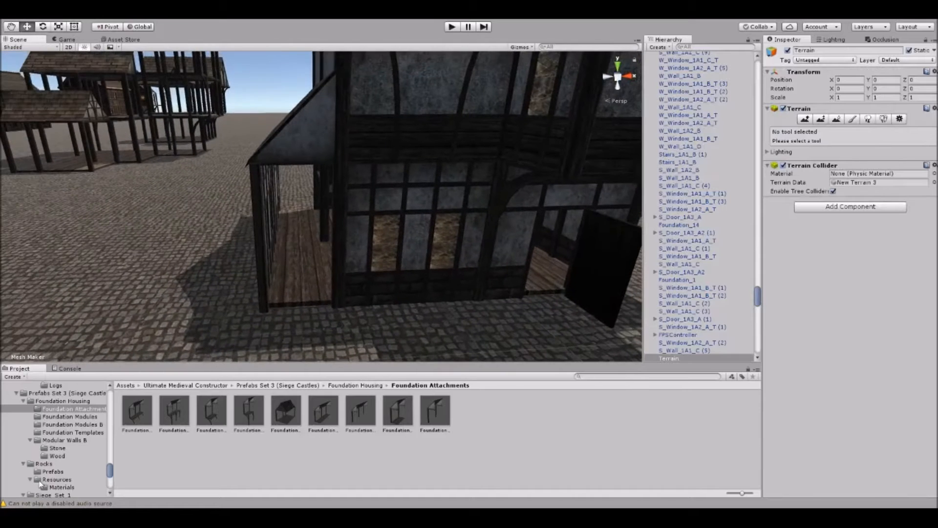
Place an S_Window_1A2_A_T wall from the Stone folder at the attachment's far end, rotated to -90 degrees on the Y axis.
click(57, 448)
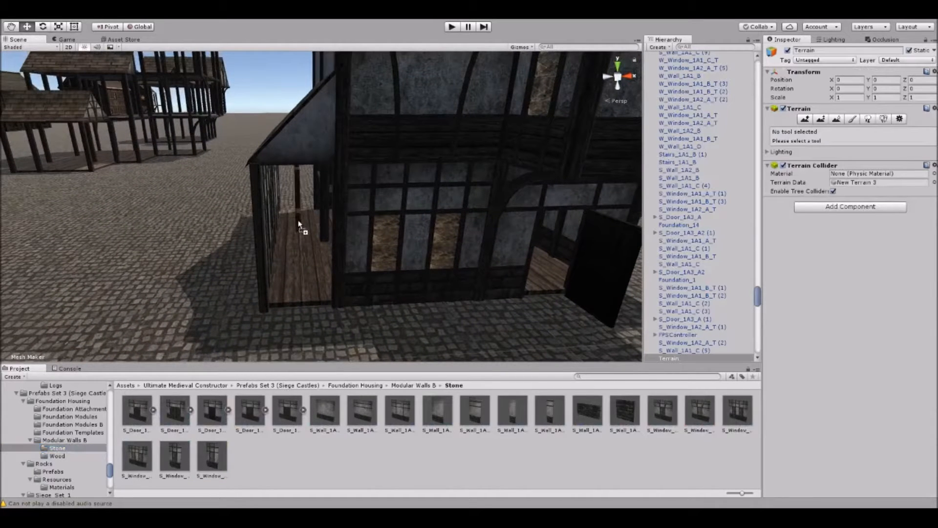
drag(299, 225, 305, 212)
scroll(312, 216, up, 5)
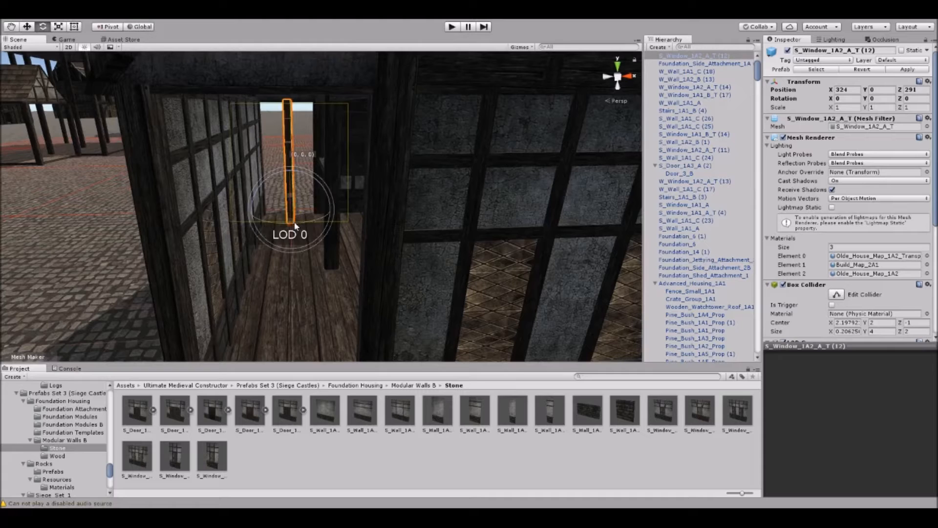
key(w)
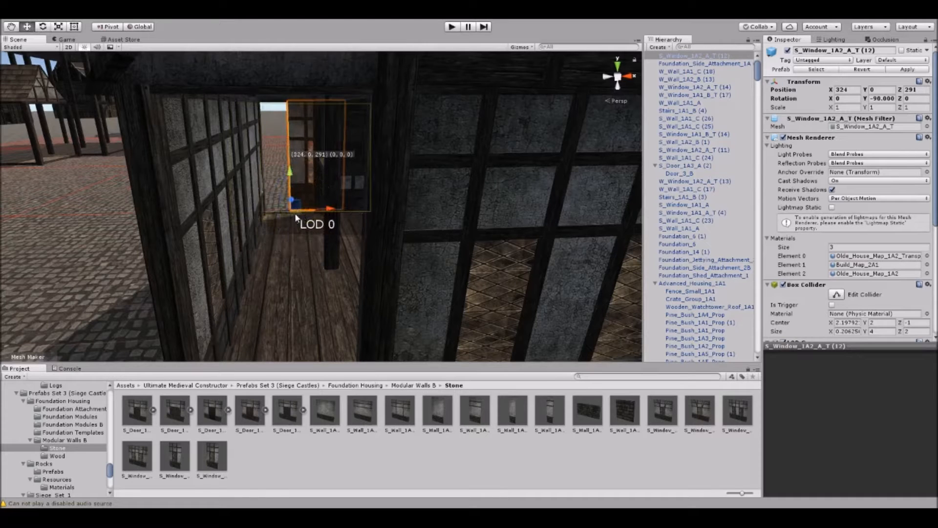
mouse_move(297, 206)
right_down()
mouse_move(306, 210)
mouse_move(294, 203)
right_up()
Duplicate the S_Window_1A2_A_T wall and move the copy along Z to close the attachment's near end.
key(s)
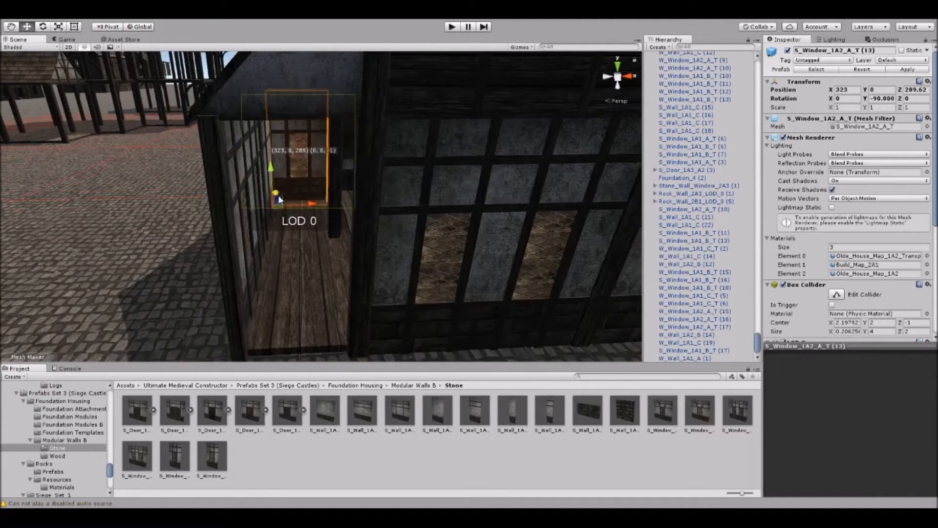
drag(285, 250, 279, 281)
right_drag(293, 235, 312, 213)
click(273, 164)
key(s)
Inspect the house and its enclosed side attachment from all sides and survey the surrounding display buildings.
right_drag(405, 164, 310, 241)
key(w)
middle_drag(310, 241, 341, 236)
right_drag(345, 184, 330, 171)
click(339, 142)
right_drag(303, 211, 357, 231)
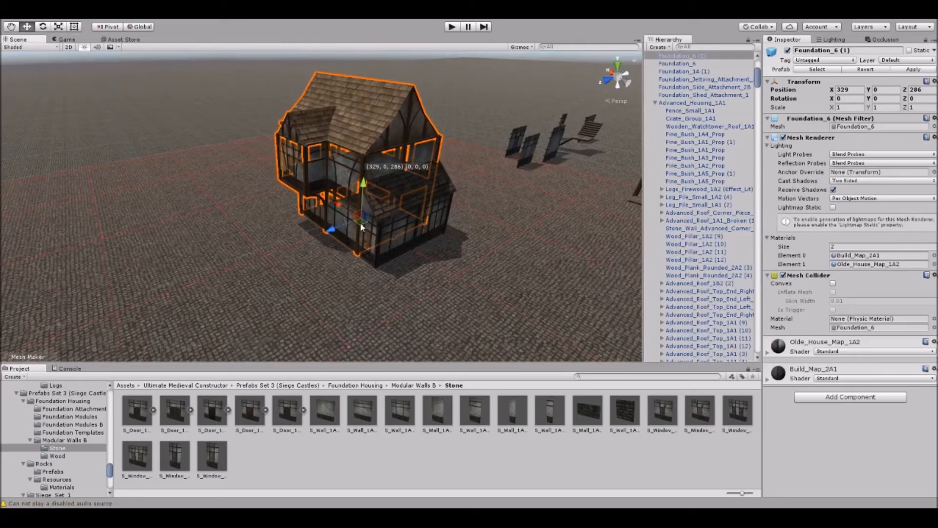
drag(358, 226, 283, 292)
right_drag(228, 265, 235, 205)
key(w)
key(d)
right_drag(518, 215, 380, 221)
click(439, 118)
click(417, 309)
drag(392, 294, 521, 248)
right_drag(521, 248, 254, 148)
Locate the Wood_Staircase_1A1 prefab in the project and delete the upper-floor wall on the house end beside the bay.
click(273, 141)
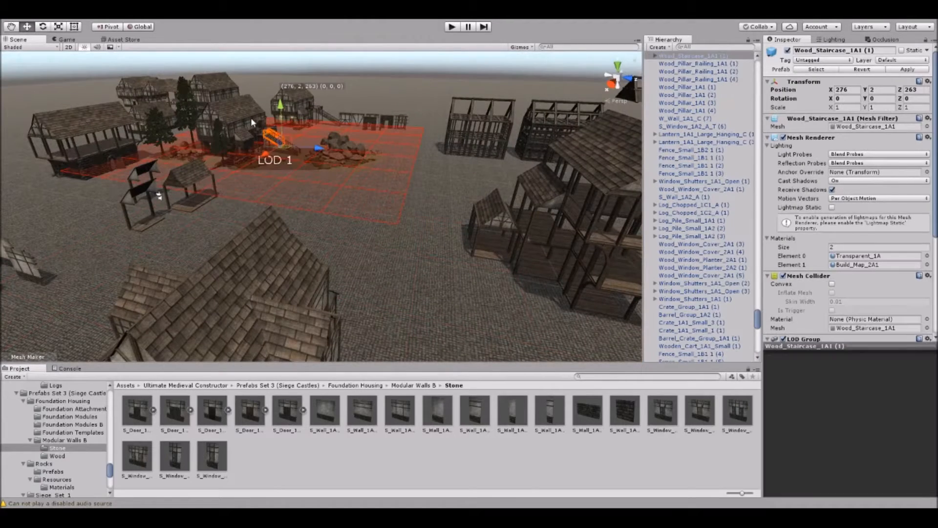
click(816, 70)
right_drag(351, 210, 335, 195)
click(340, 199)
key(Delete)
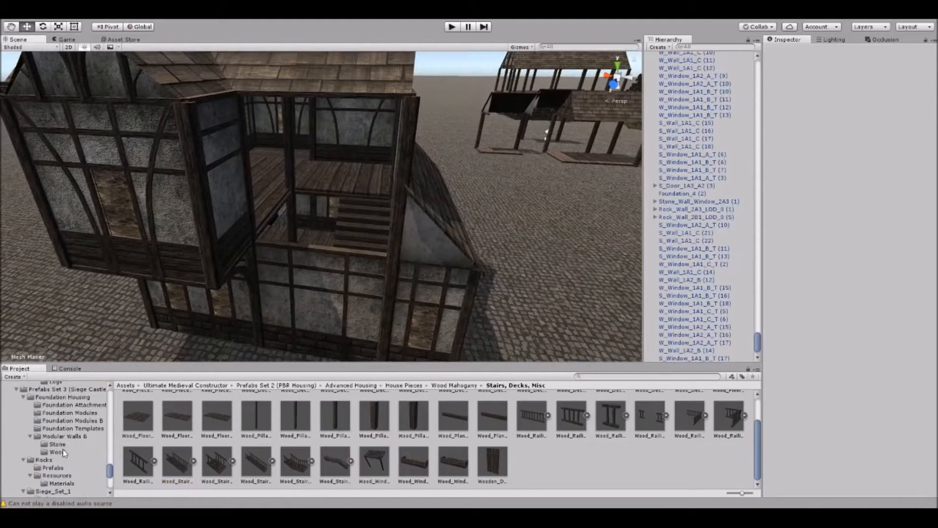
Place a W_Door_1A3_B wall from the Wood folder and rotate and move it into the open upper-floor bay.
click(57, 444)
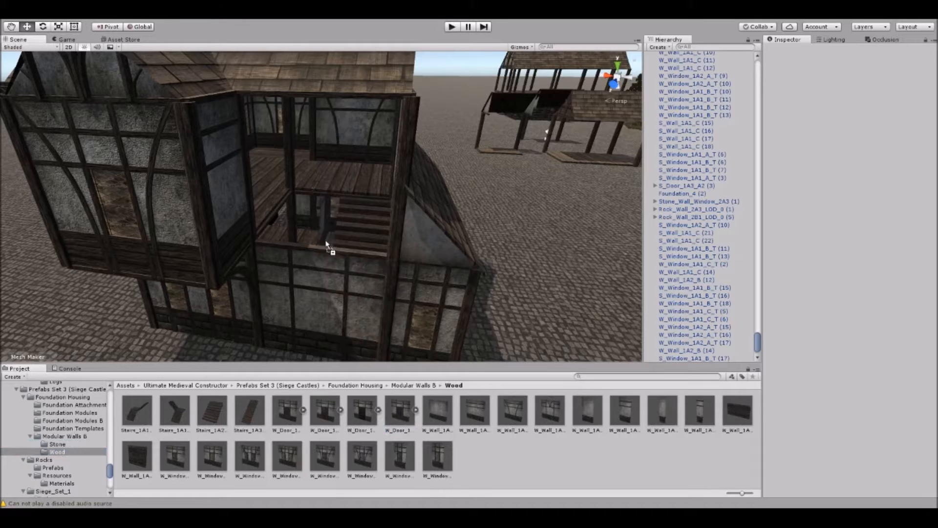
drag(328, 251, 202, 280)
key(e)
right_drag(217, 288, 303, 229)
click(378, 110)
right_drag(379, 114, 373, 195)
scroll(373, 195, down, 3)
middle_drag(372, 195, 352, 238)
scroll(350, 238, down, 2)
right_drag(312, 241, 309, 252)
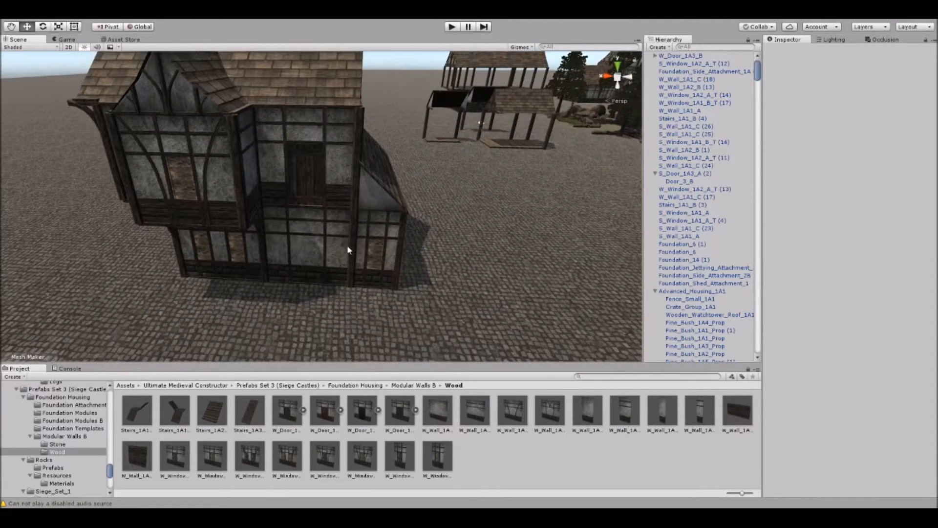
Place a Stairs_1A3_A prefab in front of the upper-floor door and rotate it to -90 degrees on the Y axis.
drag(320, 304, 286, 311)
key(e)
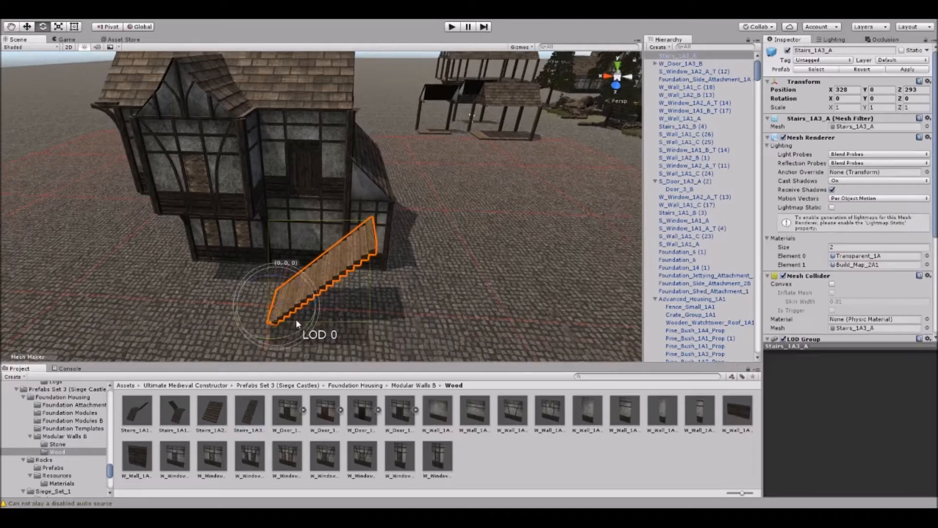
key(w)
right_drag(335, 283, 287, 305)
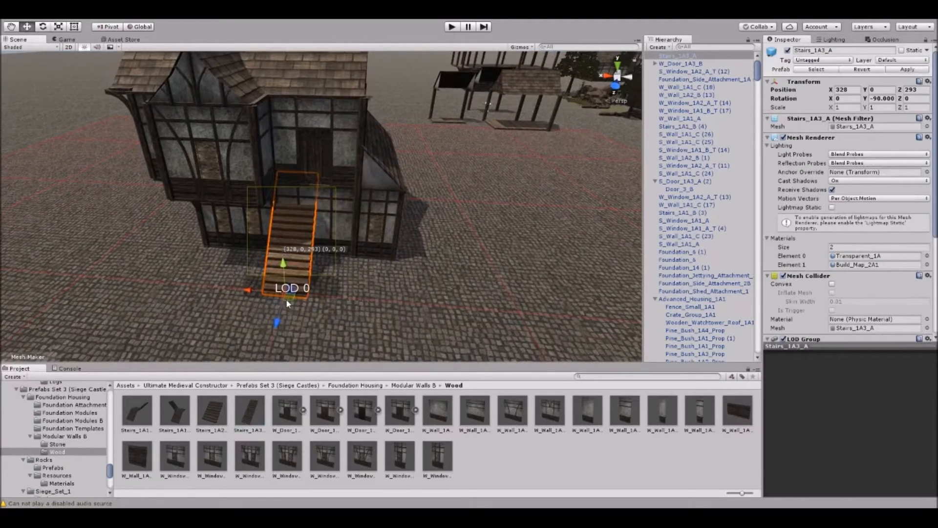
Try the Stairs_1A3_A staircase up against the upper-floor door, and delete it.
click(443, 299)
key(w)
right_drag(443, 299, 367, 293)
right_drag(328, 246, 291, 188)
middle_drag(292, 188, 324, 227)
right_drag(325, 228, 385, 271)
middle_drag(384, 271, 396, 259)
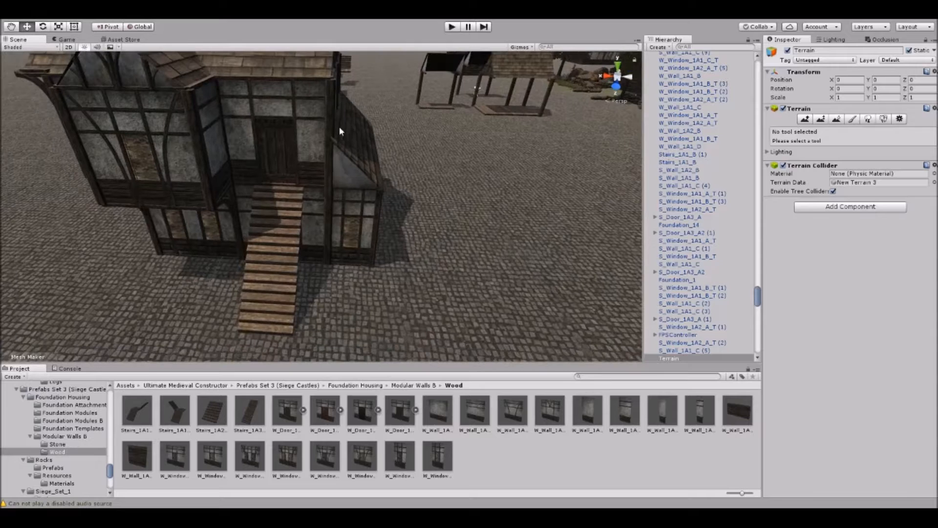
click(250, 290)
key(Delete)
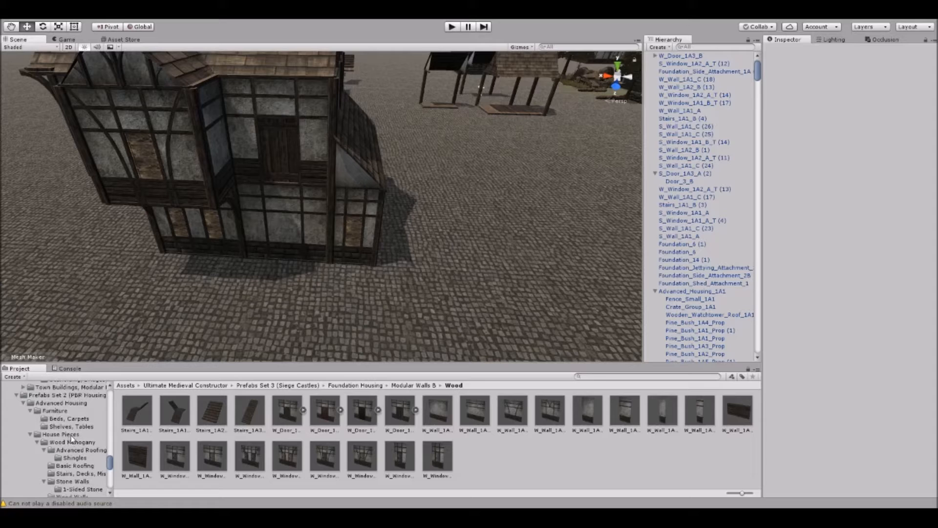
Browse the Wood Mahogany house pieces and open the Stairs, Decks, Misc prefab folder.
click(59, 435)
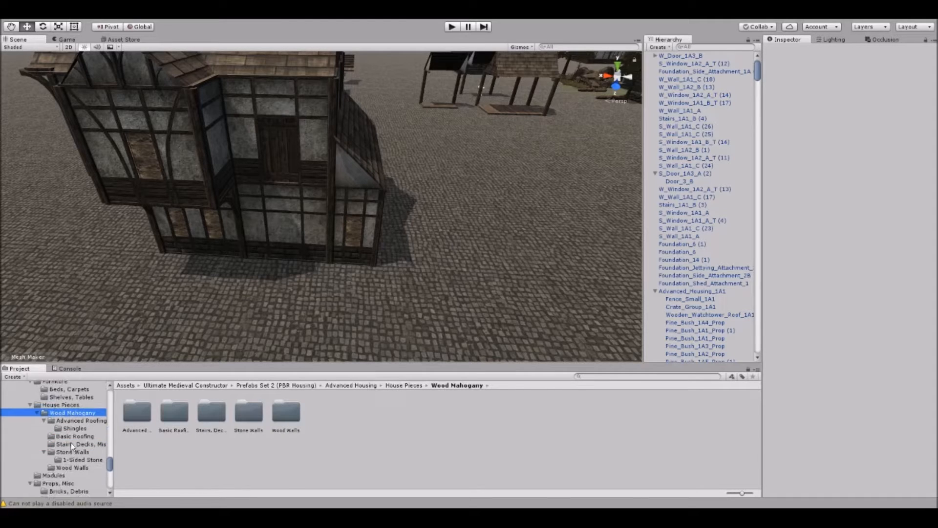
click(74, 421)
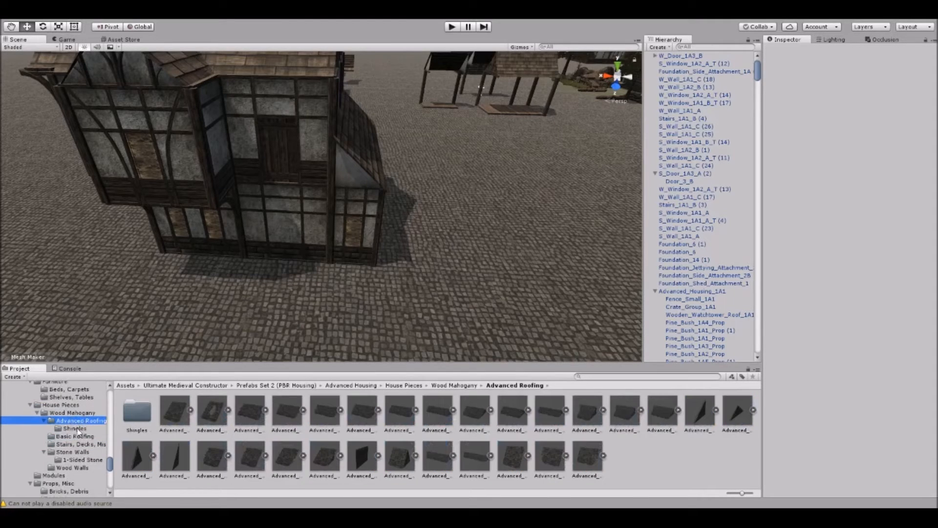
click(75, 428)
click(75, 436)
click(79, 444)
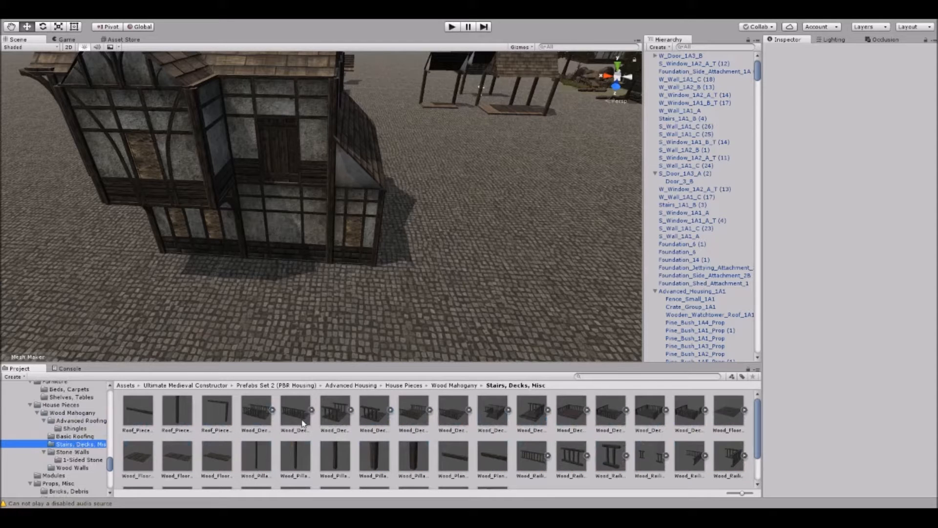
Place a Wood_Deck_Platform_1C2 prefab in front of the upper-floor door and raise it to Y 4.
right_drag(393, 245, 403, 289)
drag(459, 416, 312, 300)
right_drag(313, 301, 390, 207)
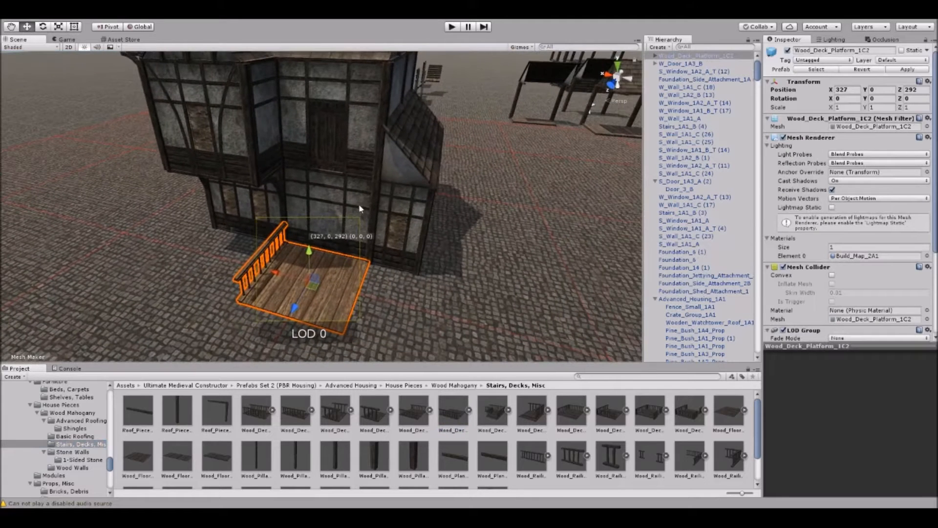
drag(311, 259, 306, 177)
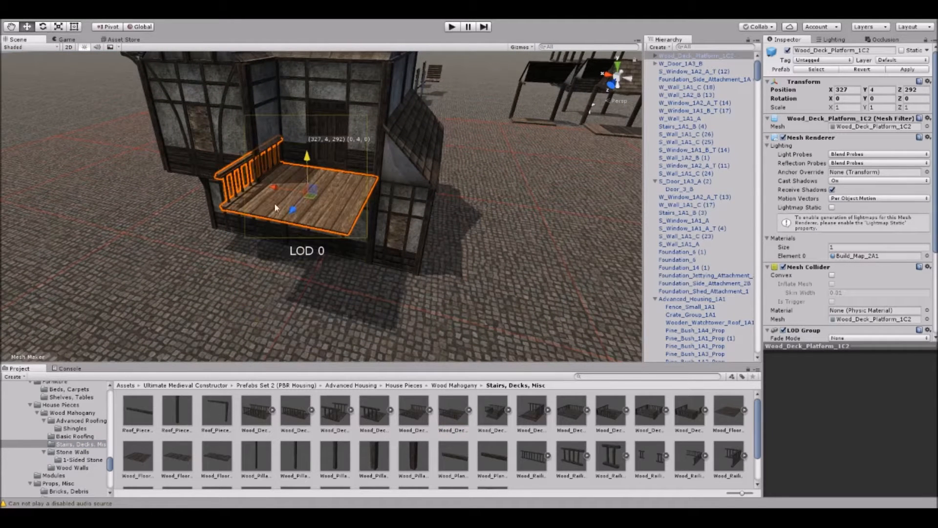
Rotate the deck platform and move it against the house wall beneath the upper-floor door.
key(e)
drag(306, 218, 444, 216)
key(w)
click(381, 270)
right_drag(381, 271, 270, 240)
right_drag(313, 192, 386, 254)
Place a Wood_Staircase_1A1 prefab beside the house, duplicate it 4 units along Z, and raise the copy.
key(s)
scroll(555, 437, down, 2)
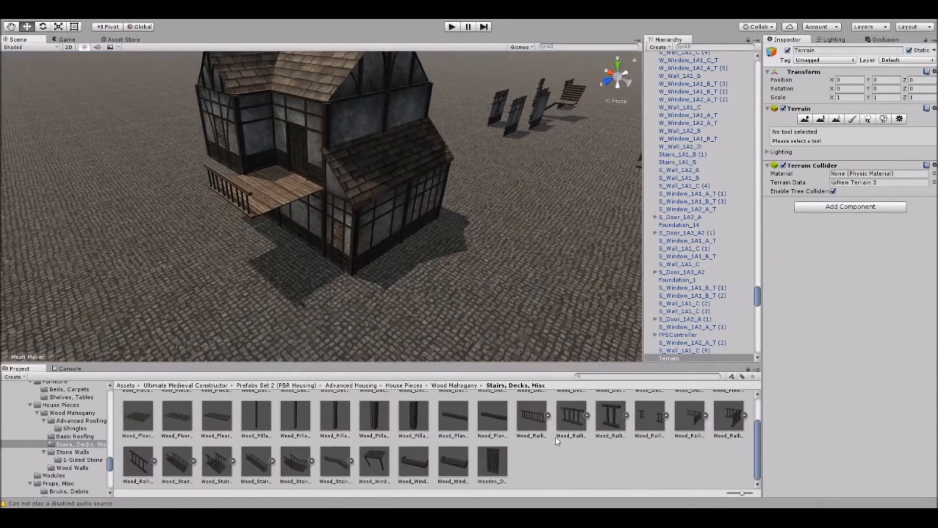
drag(185, 468, 377, 315)
right_drag(377, 315, 166, 267)
key(ctrl+d)
drag(167, 265, 271, 253)
click(283, 263)
click(342, 227)
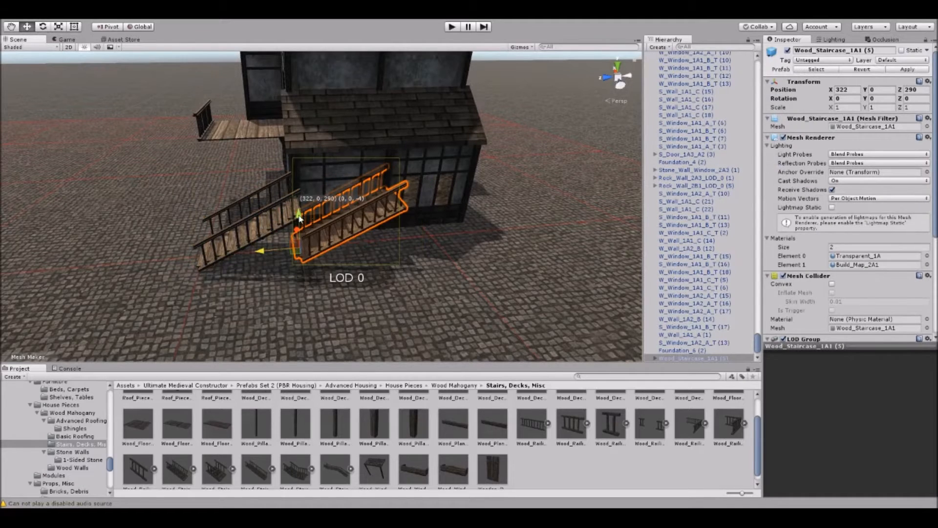
drag(299, 215, 299, 181)
click(344, 269)
Rotate the two wooden staircase flights and line them up with the open end of the deck.
scroll(344, 211, up, 3)
click(299, 209)
shift+click(324, 199)
right_drag(269, 197, 267, 228)
key(z)
key(e)
ctrl+drag(347, 249, 470, 256)
key(w)
right_drag(338, 235, 353, 238)
drag(324, 217, 228, 259)
click(189, 267)
Place a Wood_Railing_1A2 prefab on the deck's open end beside the bay at X 329, Y 4, Z 293.
scroll(211, 259, up, 3)
middle_drag(196, 246, 234, 260)
scroll(252, 212, up, 3)
middle_drag(252, 212, 279, 222)
scroll(280, 222, up, 2)
middle_drag(130, 181, 191, 195)
scroll(190, 197, up, 4)
right_drag(195, 207, 168, 220)
drag(579, 426, 274, 231)
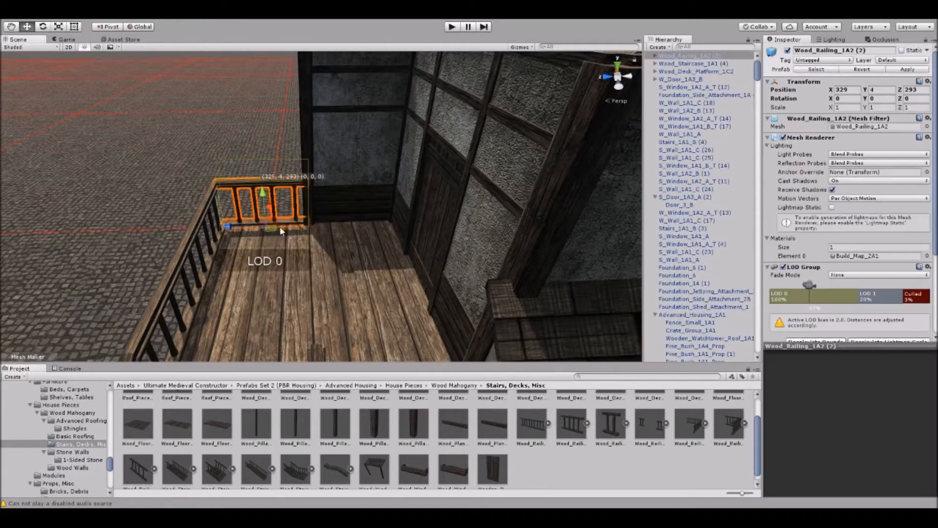
right_drag(292, 250, 294, 260)
Duplicate the short railing and move the copy to the opposite end of the deck, beside the stairs.
scroll(294, 261, down, 3)
key(ctrl+d)
drag(295, 229, 379, 332)
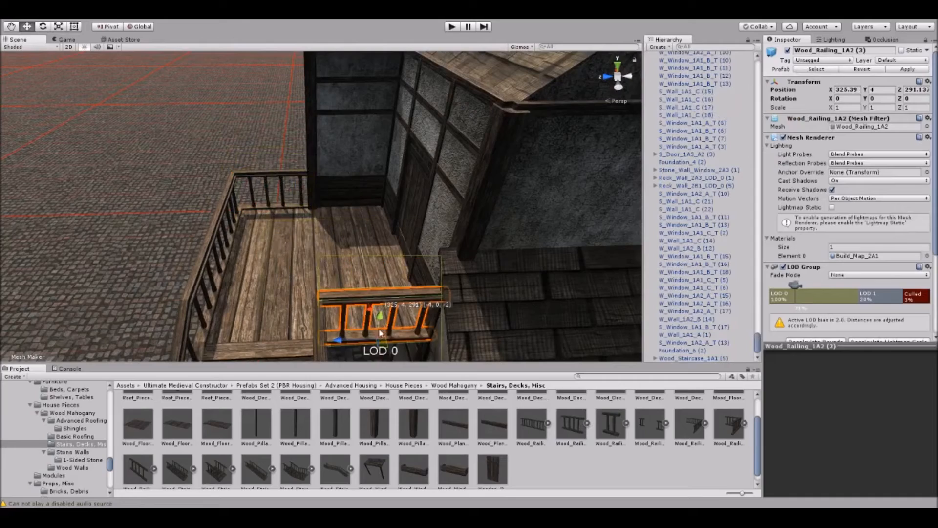
click(47, 181)
Place Wood_Pillar_Railing_1A1 posts at the deck's railing corners and on both sides of the stair head.
alt+drag(122, 207, 341, 251)
scroll(341, 251, down, 5)
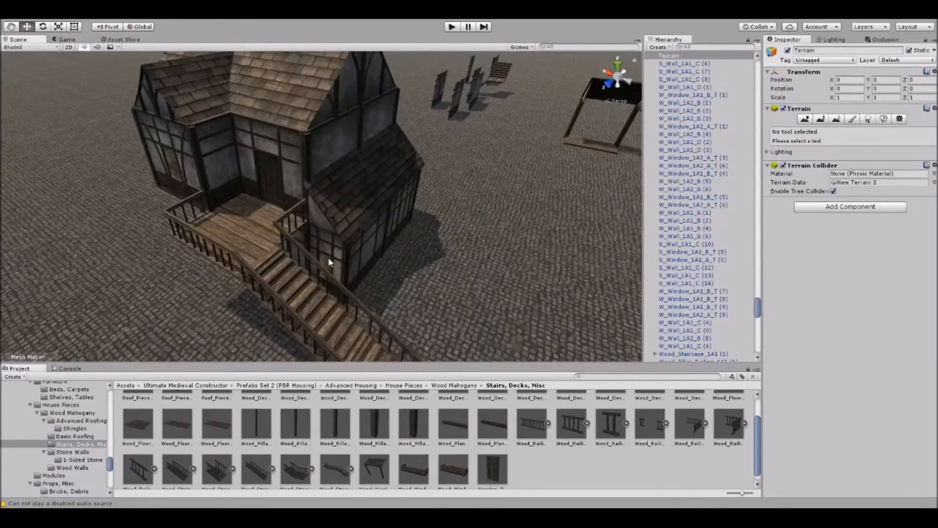
right_drag(341, 251, 272, 251)
scroll(364, 229, down, 3)
right_drag(364, 229, 386, 271)
scroll(368, 236, up, 5)
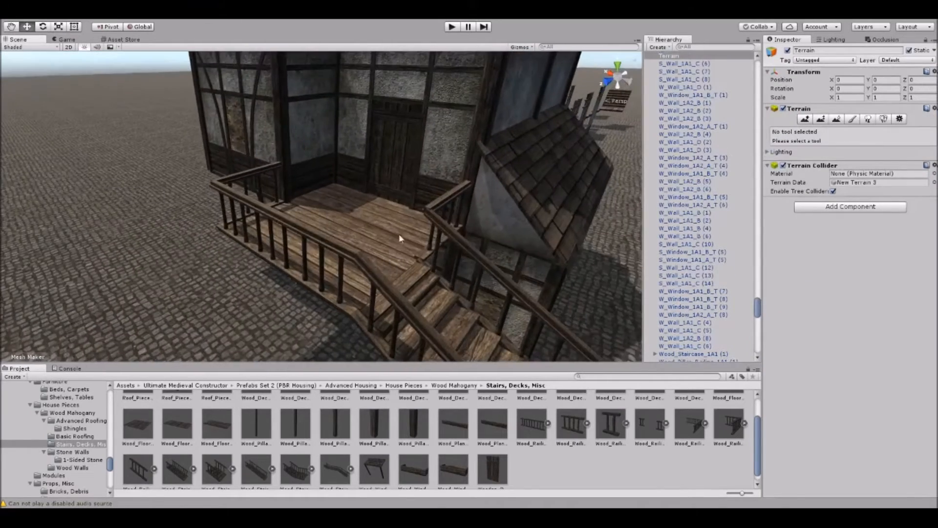
drag(416, 426, 165, 233)
right_drag(225, 264, 303, 262)
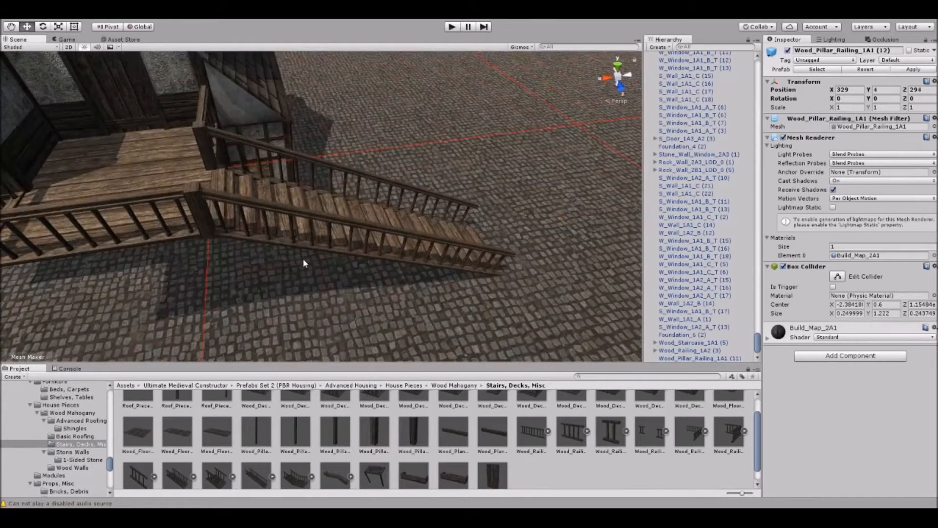
middle_drag(303, 262, 259, 249)
right_drag(259, 249, 247, 237)
Place a railing post at the foot of the stairs and duplicate it onto the other handrail.
scroll(247, 236, up, 2)
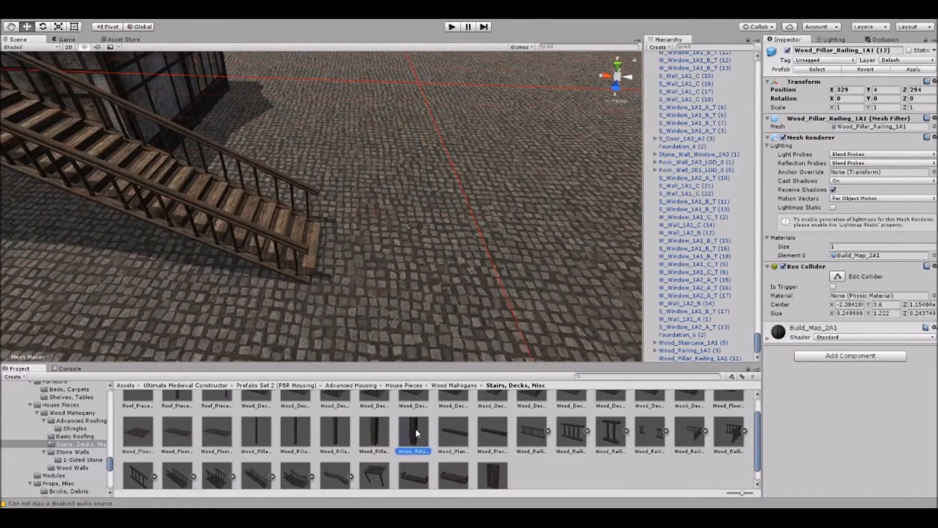
drag(326, 229, 326, 230)
right_drag(350, 236, 343, 247)
key(ctrl+d)
drag(344, 252, 382, 309)
click(382, 308)
Place a Wood_Pillar_1A1 support beneath an outer corner of the deck.
scroll(381, 298, down, 3)
right_drag(380, 288, 303, 265)
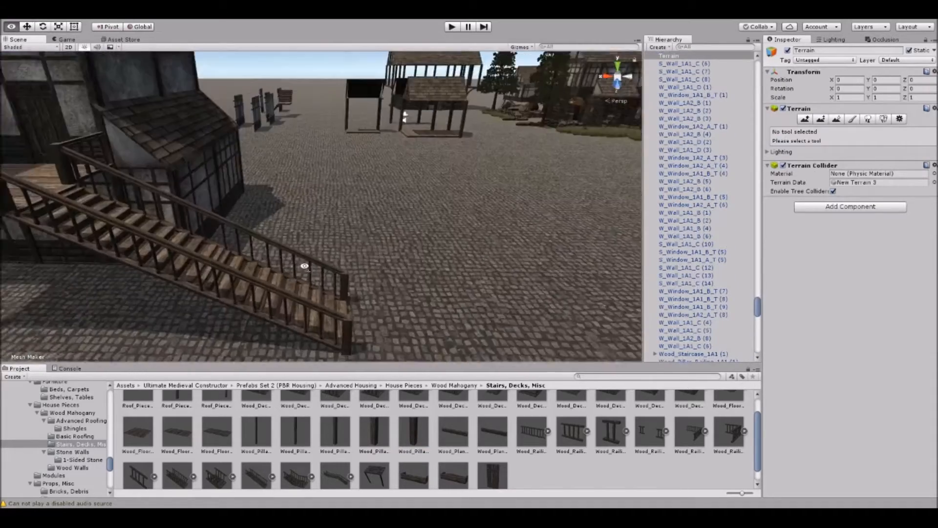
middle_drag(304, 266, 385, 262)
right_drag(384, 263, 374, 222)
middle_drag(375, 222, 358, 209)
scroll(358, 210, up, 2)
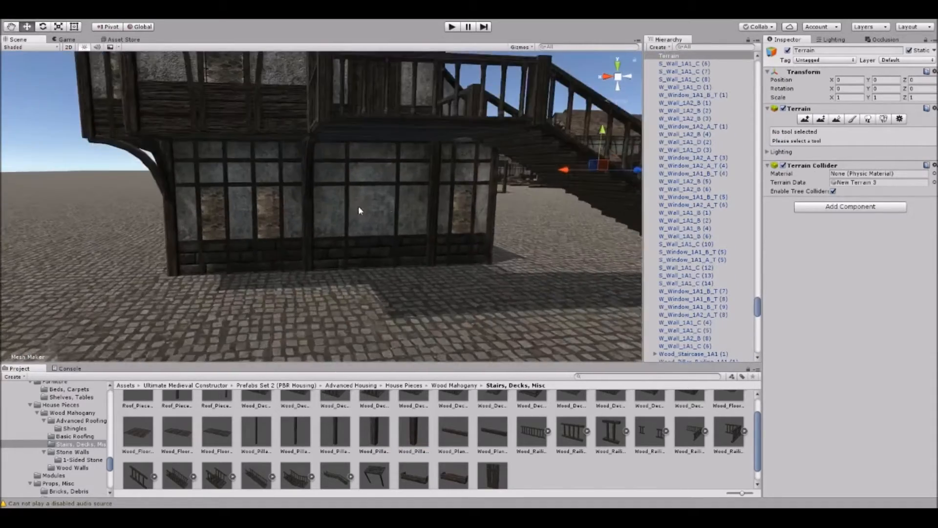
right_drag(358, 209, 395, 203)
drag(251, 431, 281, 270)
right_drag(281, 271, 320, 318)
drag(320, 338, 338, 349)
right_drag(339, 348, 375, 175)
click(374, 175)
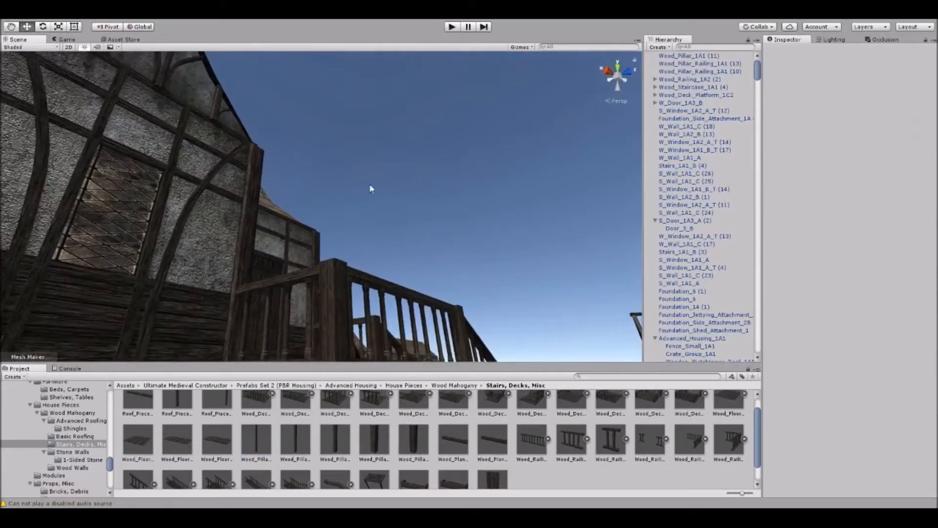
middle_drag(337, 283, 340, 224)
Duplicate the wooden support pillar and position the copies beneath the deck's remaining corners.
right_drag(378, 109, 336, 281)
scroll(330, 228, down, 6)
click(318, 225)
key(ctrl+d)
drag(360, 341, 279, 312)
shift+click(335, 232)
right_drag(335, 232, 306, 253)
key(ctrl+d)
drag(152, 307, 309, 316)
click(292, 312)
right_drag(298, 307, 331, 270)
Rotate the upper-floor door leaf open onto the deck.
scroll(331, 270, down, 4)
middle_drag(331, 271, 400, 305)
alt+drag(401, 306, 311, 248)
middle_drag(311, 249, 280, 220)
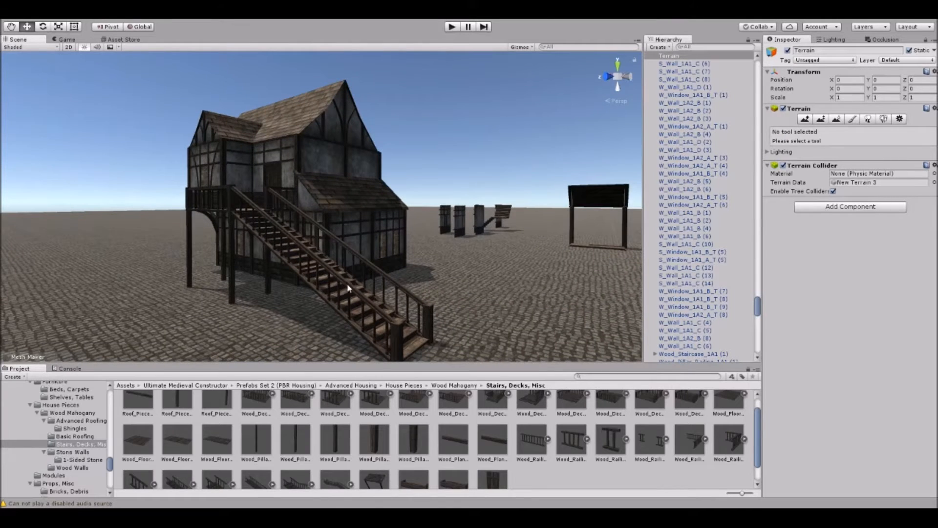
alt+drag(232, 215, 378, 245)
scroll(379, 245, up, 3)
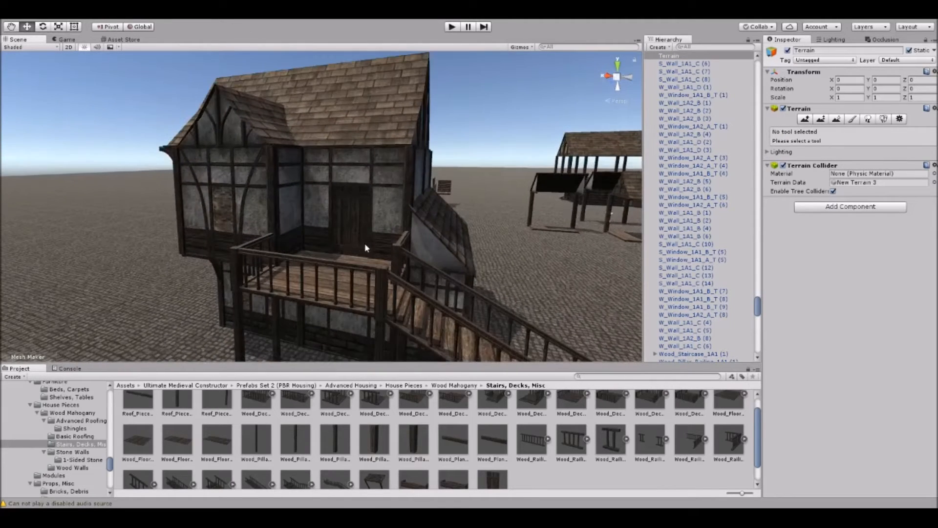
scroll(365, 216, up, 2)
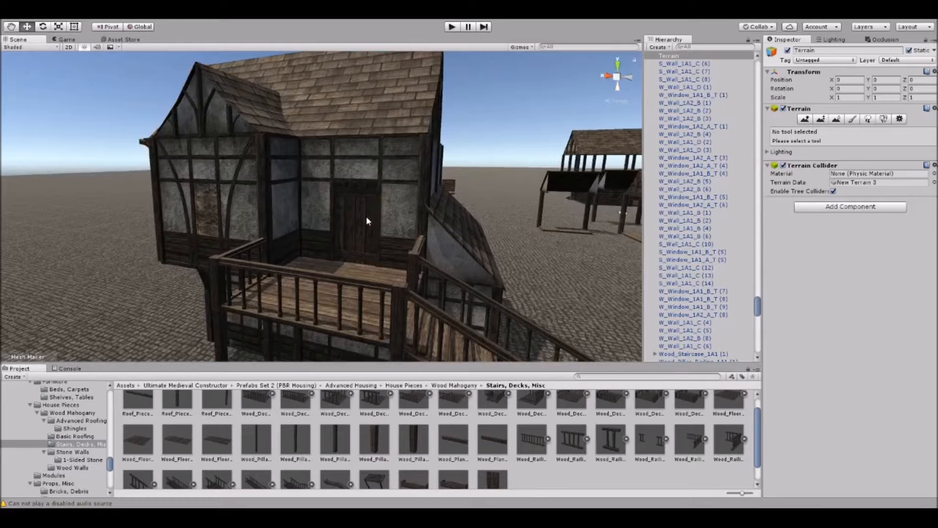
click(360, 210)
key(e)
drag(383, 286, 495, 231)
key(w)
click(493, 135)
Examine the interior landing and stairs through the open upper-floor doorway.
right_drag(381, 201, 268, 218)
scroll(395, 260, up, 6)
scroll(268, 218, up, 4)
scroll(192, 236, up, 2)
right_drag(192, 236, 344, 248)
scroll(344, 248, down, 4)
scroll(357, 188, down, 6)
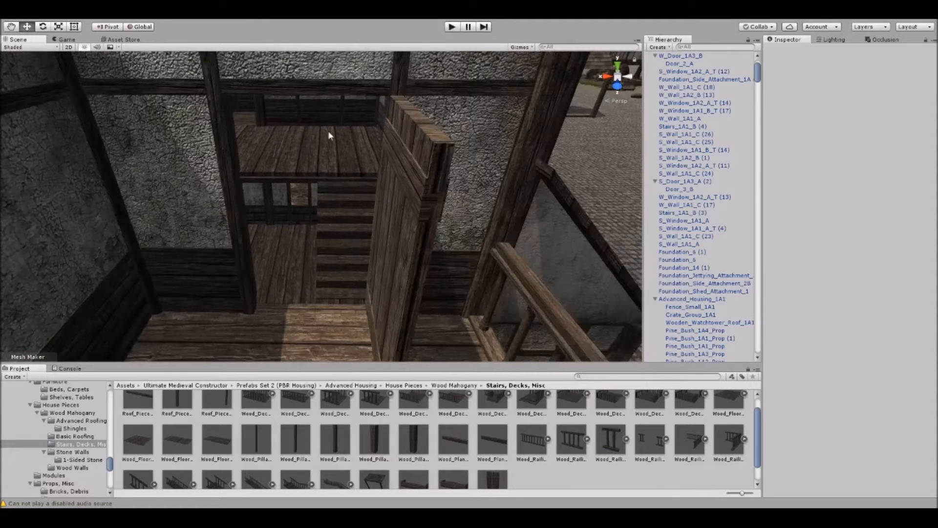
scroll(307, 174, up, 3)
right_drag(307, 174, 289, 216)
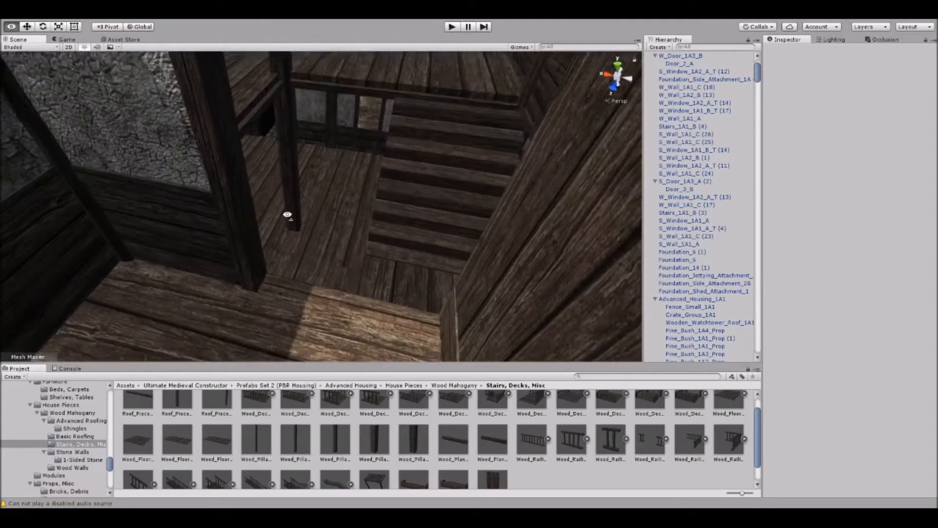
middle_drag(288, 216, 285, 223)
right_drag(285, 223, 339, 200)
scroll(338, 200, up, 2)
middle_drag(338, 200, 335, 194)
scroll(359, 149, down, 5)
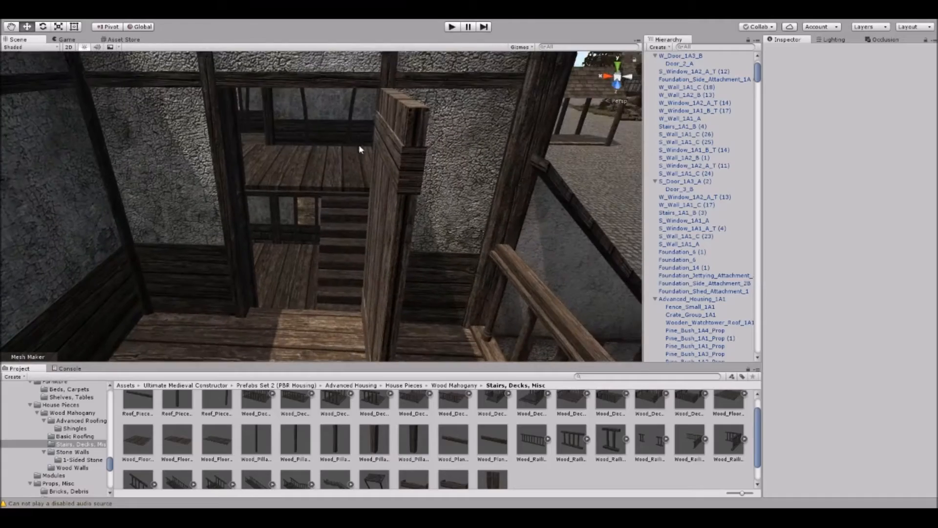
Enter play mode and walk into the lantern-lit stone and timber house to tour its ground floor.
click(451, 28)
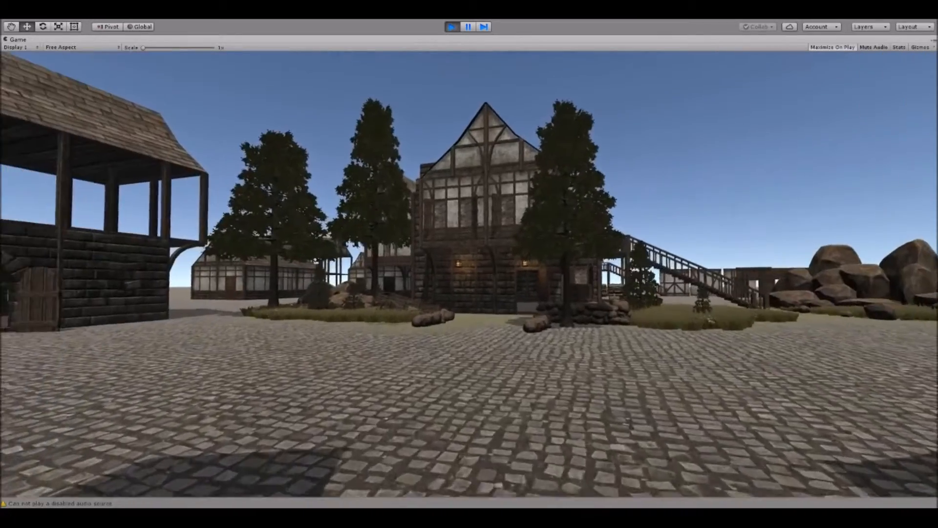
key(w)
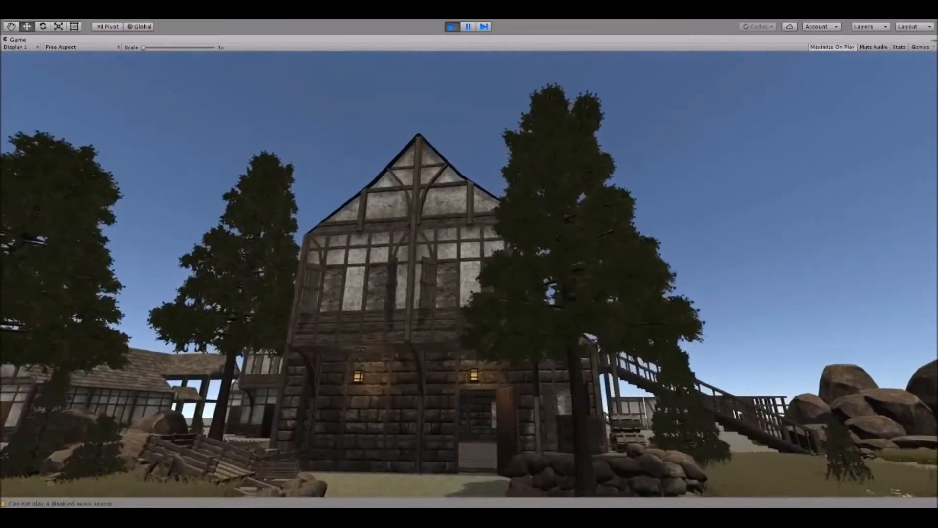
key(w)
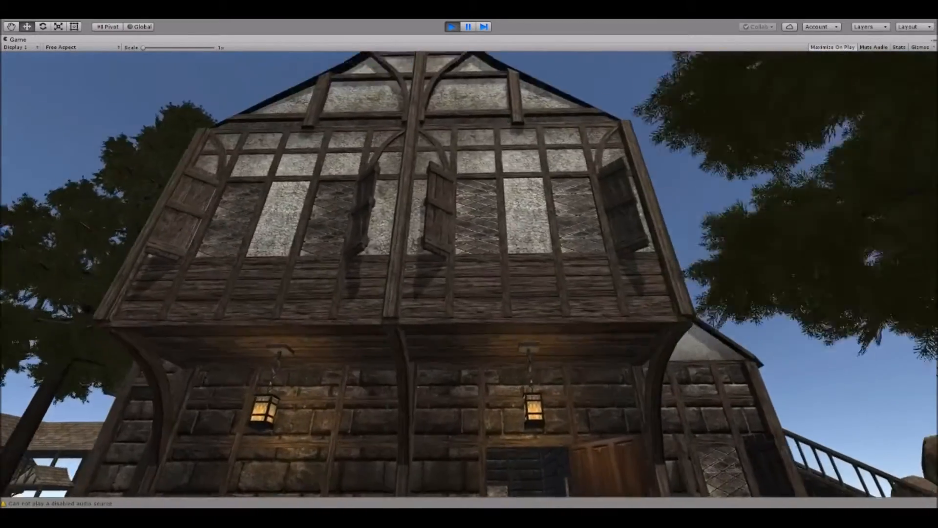
key(w)
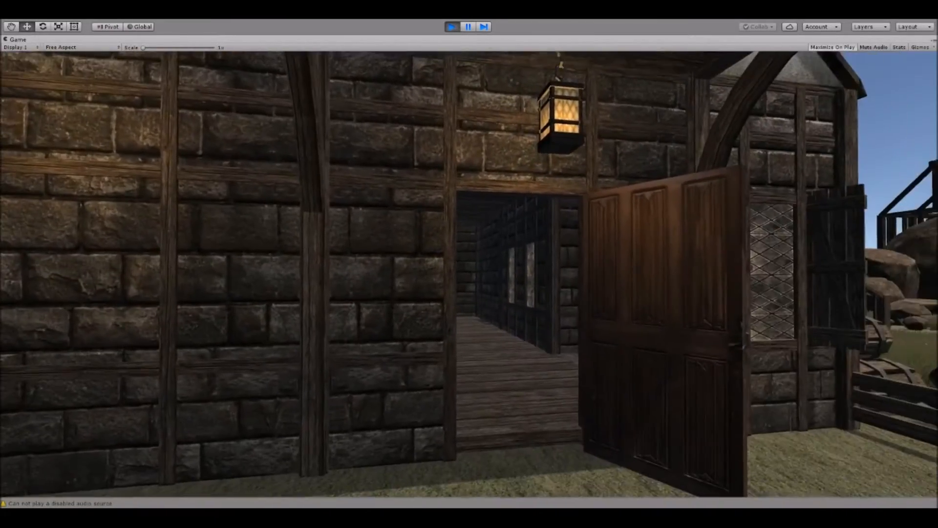
key(w)
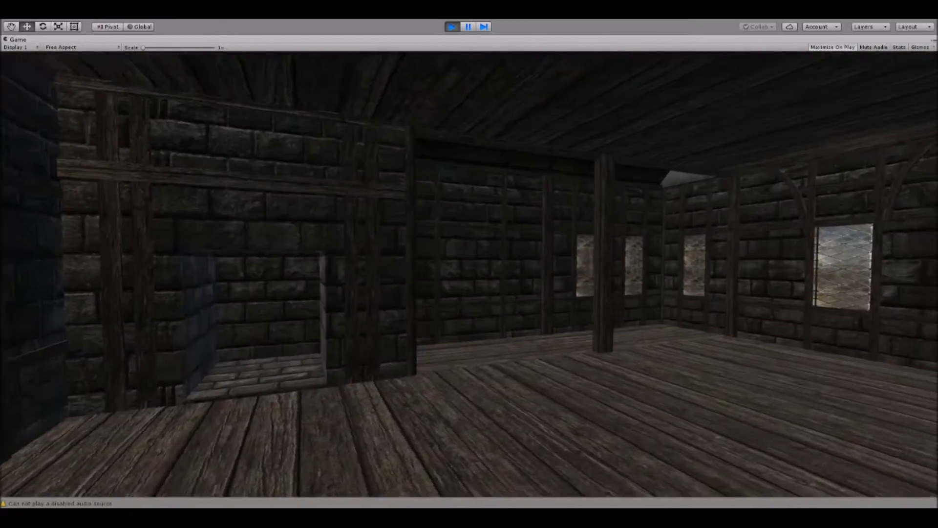
key(w)
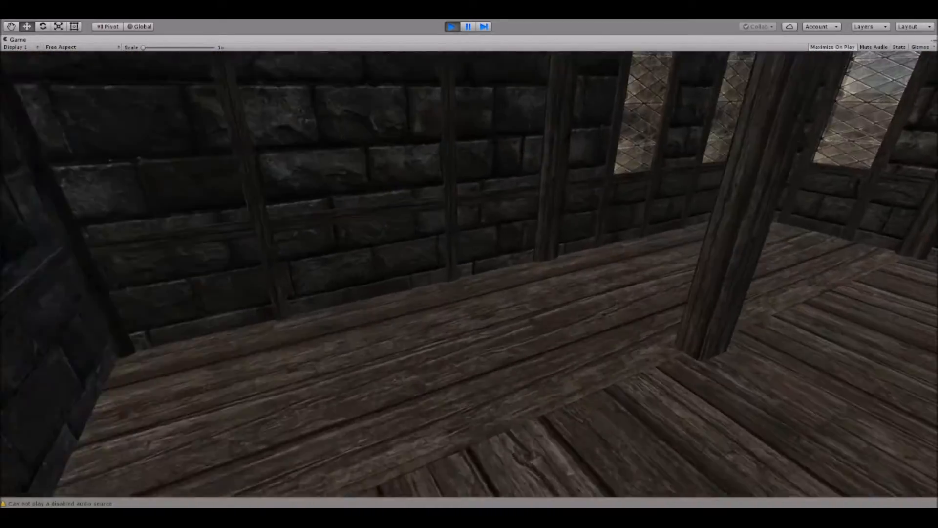
key(w)
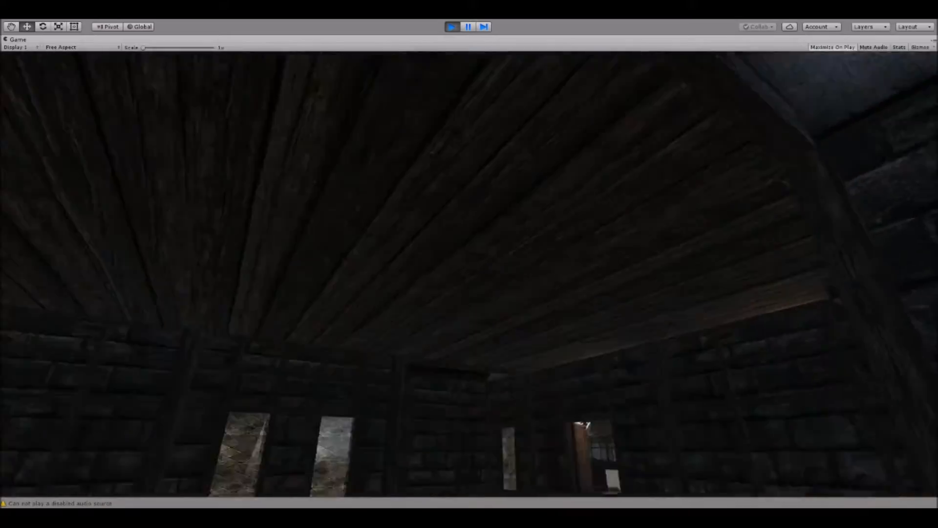
key(w)
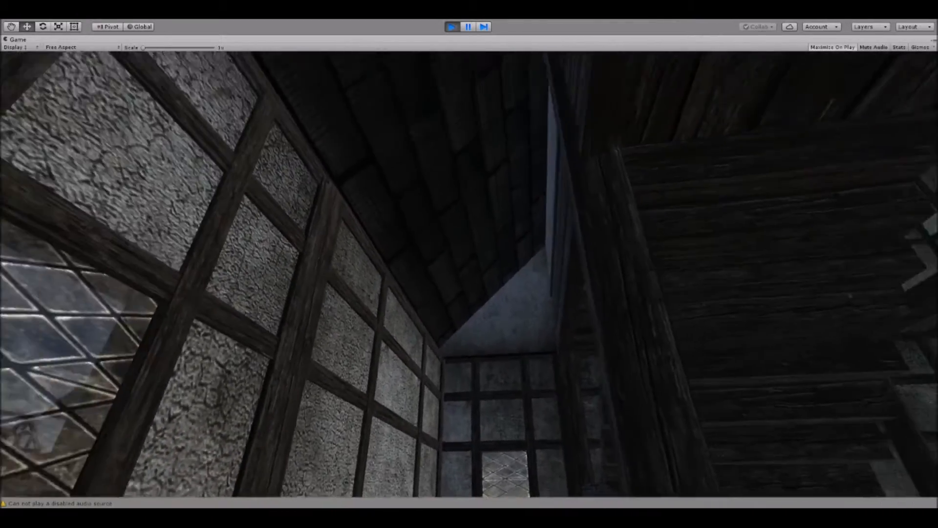
Walk out through the newly built house's ground-floor door and around to its deck and exterior stairs.
key(w)
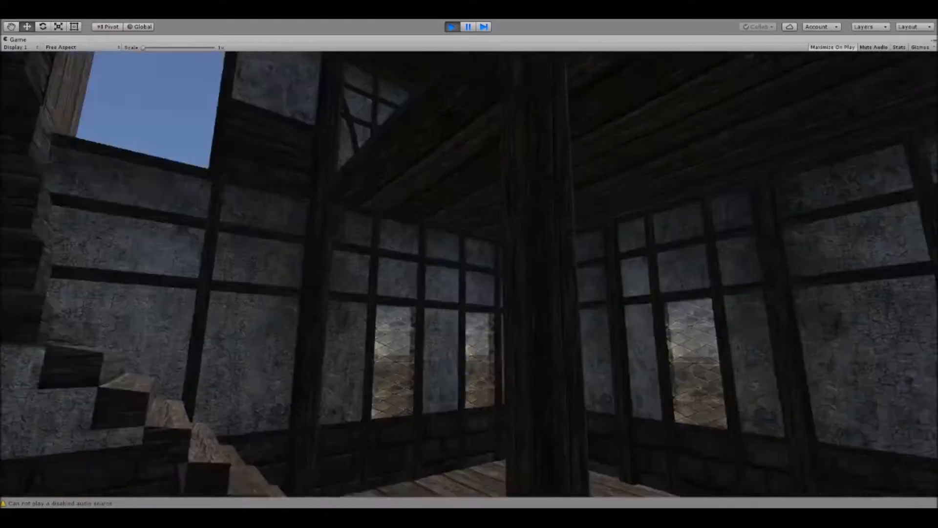
key(w)
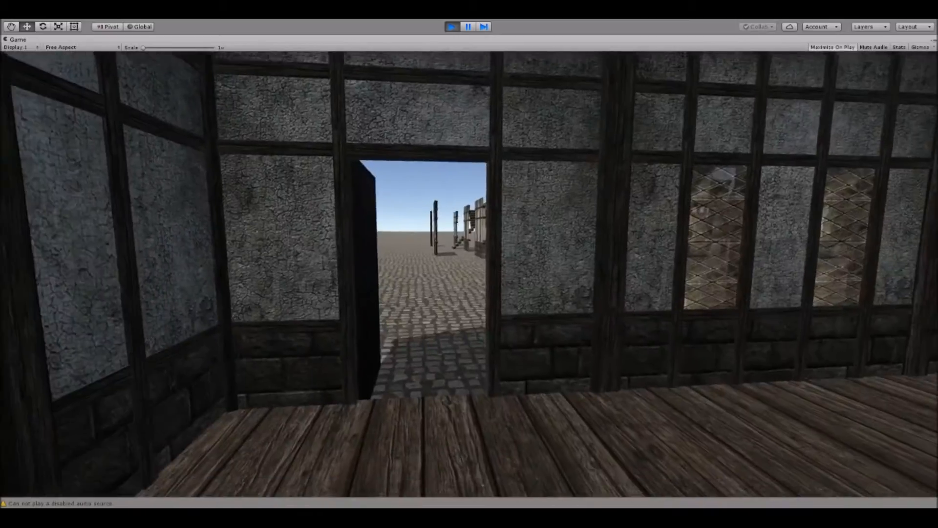
key(w)
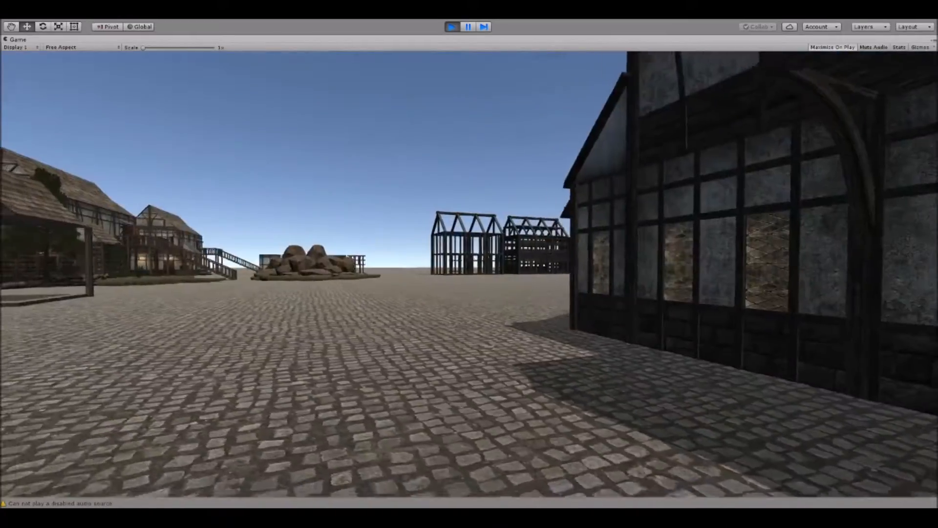
key(w)
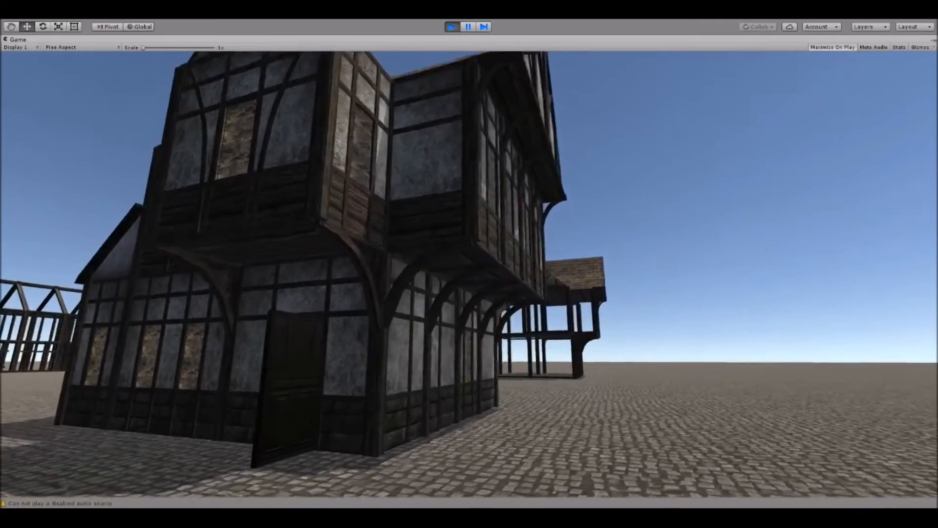
key(w)
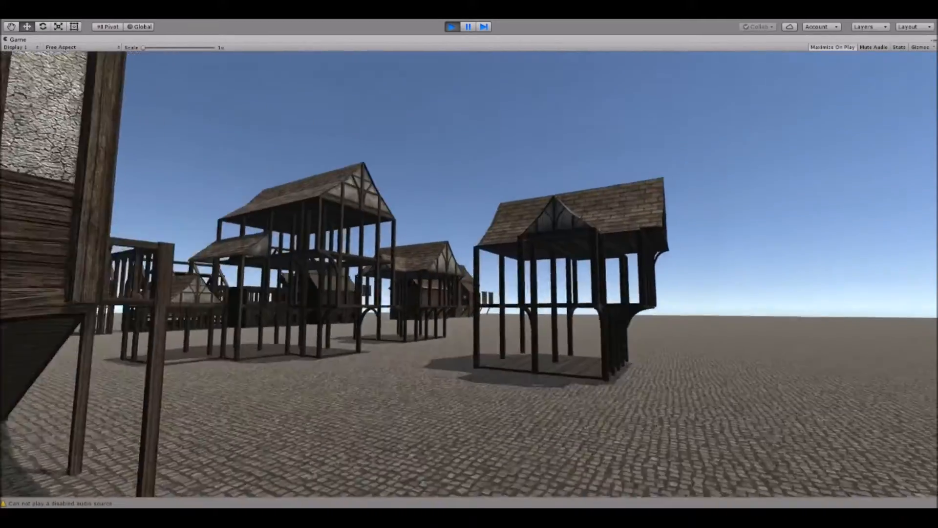
key(s)
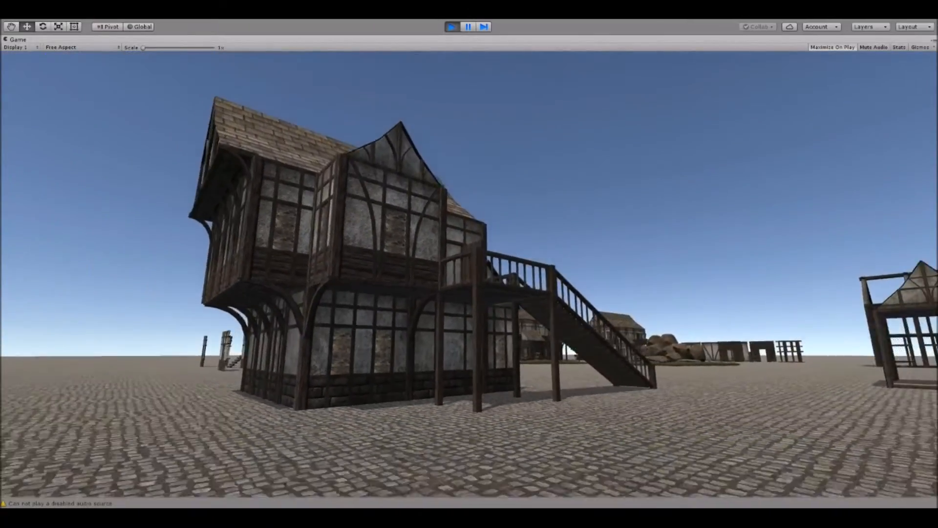
Stop play mode and return to editing the scene around the house with the railed deck.
key(Escape)
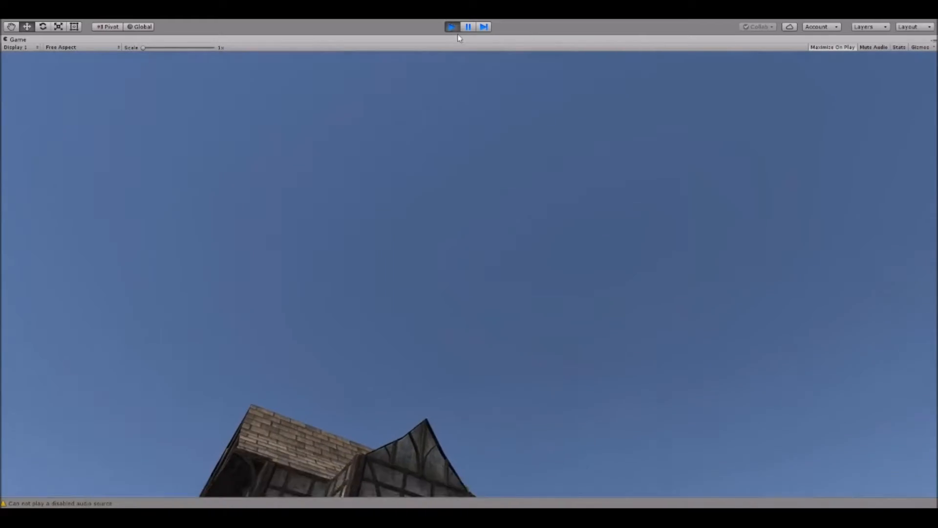
click(454, 29)
scroll(416, 92, down, 8)
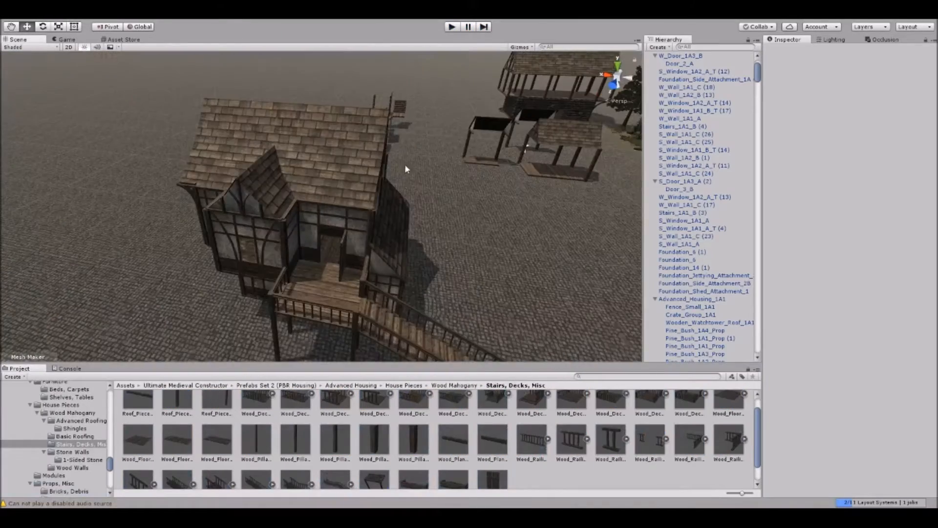
middle_drag(406, 169, 354, 167)
right_drag(353, 166, 346, 203)
middle_drag(346, 203, 381, 197)
right_drag(381, 197, 276, 207)
Select the house's Foundation_6 base in the scene and locate its source prefab in the project.
click(273, 153)
right_drag(273, 153, 333, 203)
middle_drag(333, 203, 306, 259)
scroll(305, 259, down, 5)
right_drag(305, 259, 360, 255)
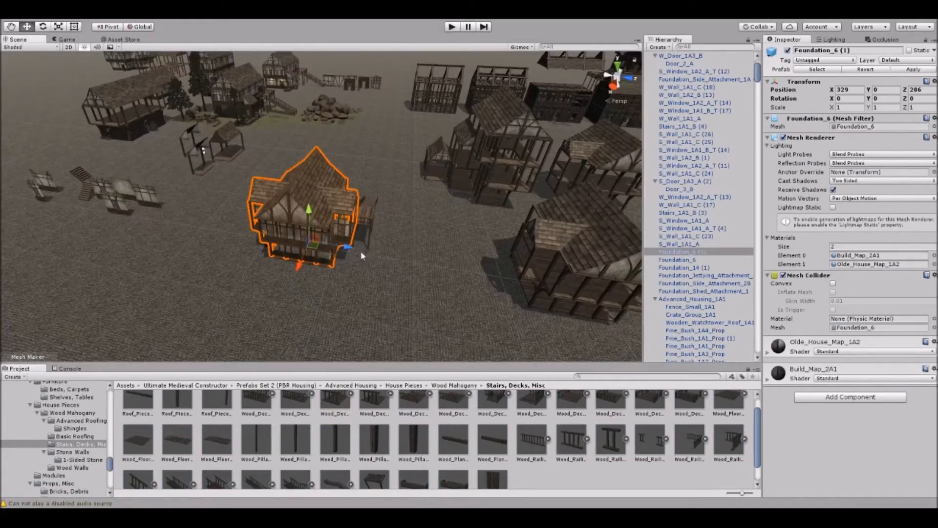
middle_drag(361, 255, 470, 204)
click(816, 69)
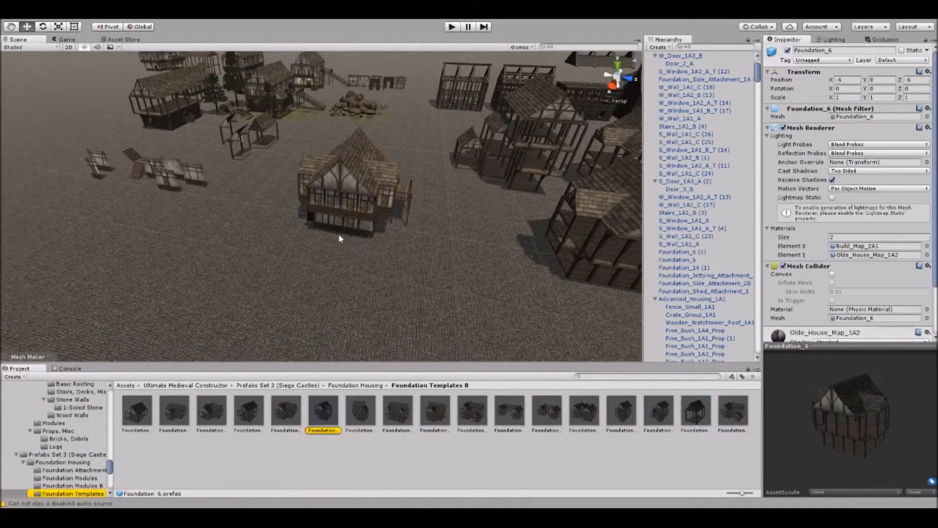
Open the Foundation Modules B folder and place a Foundation_1_Module_1 house on empty ground beside the built house.
scroll(66, 459, down, 2)
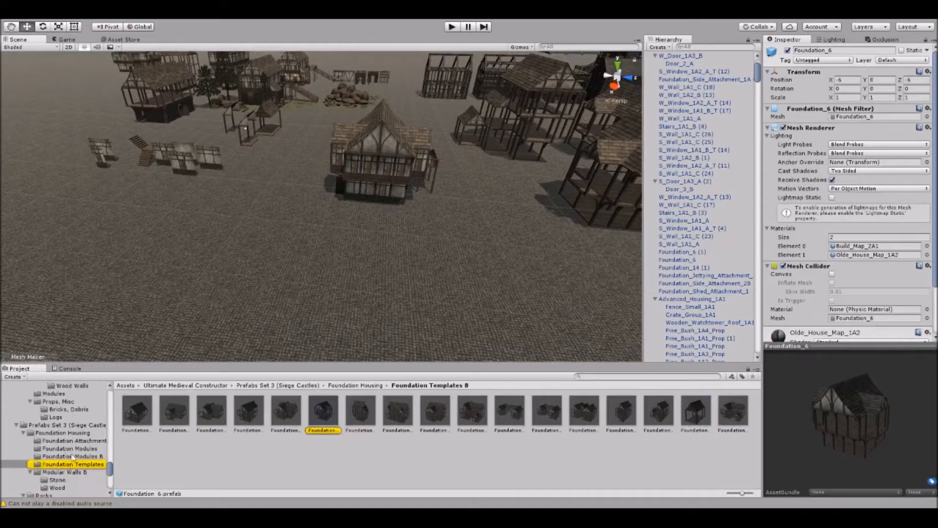
click(84, 449)
click(84, 457)
middle_drag(278, 234, 362, 234)
drag(137, 410, 156, 286)
scroll(191, 292, down, 3)
right_drag(194, 293, 310, 156)
Place a Foundation_4_Module_1 house and a Foundation_7_Module_2 house on the open ground.
drag(251, 412, 159, 243)
scroll(158, 244, down, 2)
middle_drag(159, 243, 225, 254)
right_drag(224, 254, 231, 242)
drag(401, 423, 438, 254)
scroll(438, 254, down, 2)
middle_drag(438, 254, 411, 263)
right_drag(412, 262, 386, 257)
Add the Foundation_8_Module_1 and Foundation_10_Module_1 houses to the growing group of prebuilt buildings.
drag(436, 416, 235, 270)
scroll(234, 271, down, 2)
right_drag(261, 261, 308, 264)
alt+drag(258, 245, 266, 249)
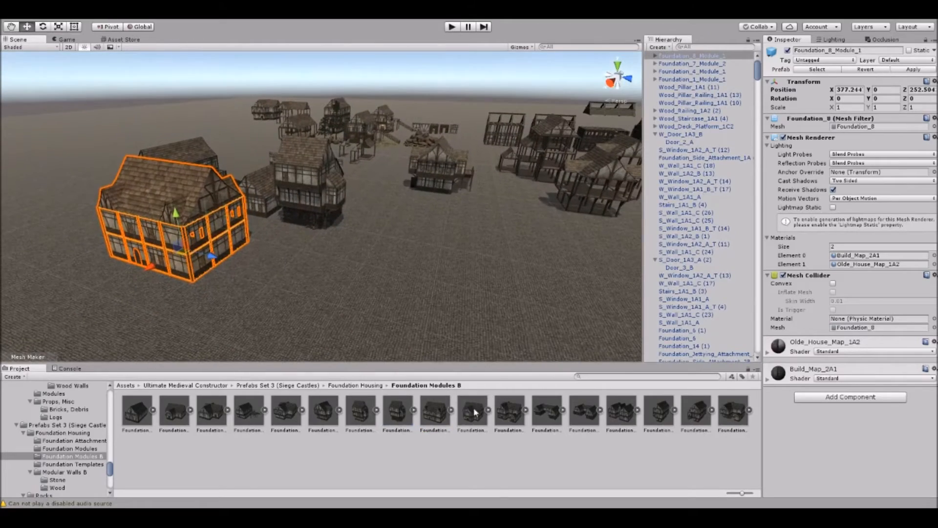
drag(485, 396, 318, 279)
key(f)
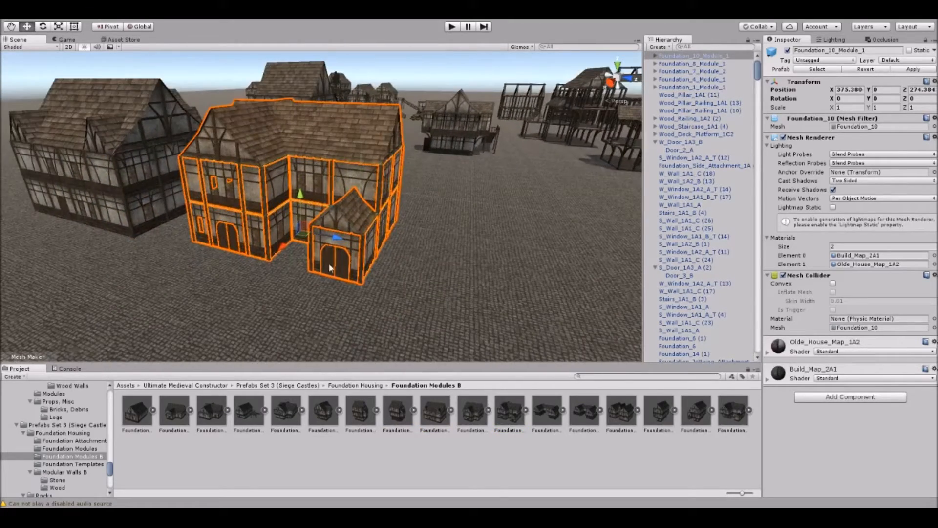
Swing open the arched front double doors of the Foundation_10_Module_1 house.
scroll(343, 266, up, 8)
scroll(342, 279, down, 10)
middle_drag(220, 320, 299, 272)
scroll(299, 272, up, 10)
click(360, 229)
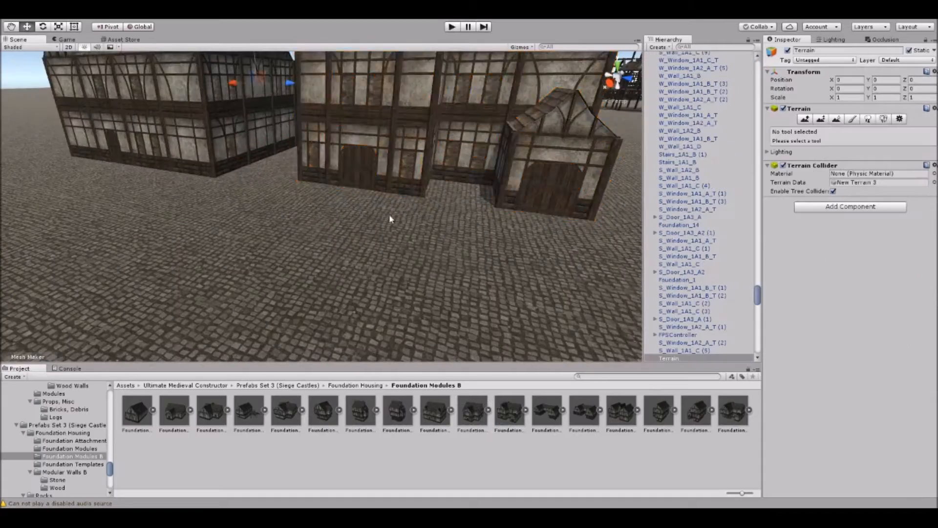
scroll(361, 232, up, 10)
click(345, 191)
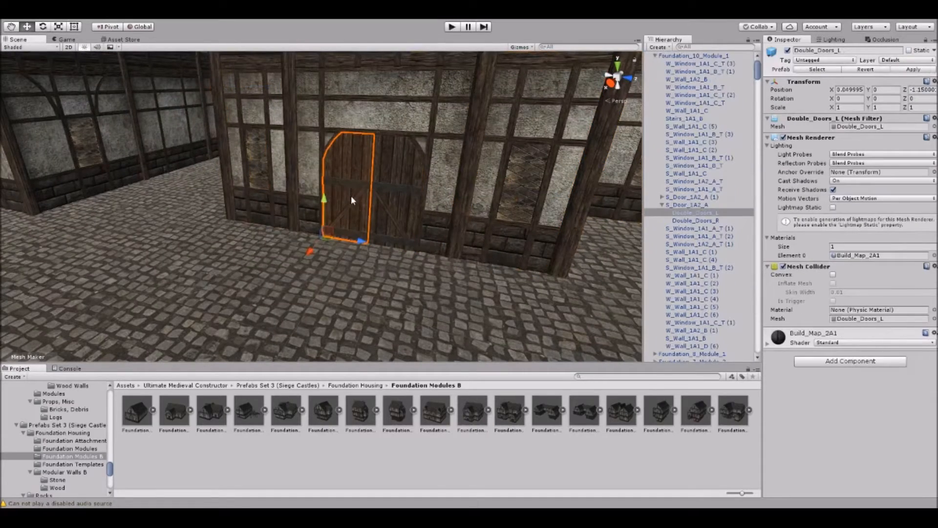
click(391, 192)
scroll(413, 226, down, 10)
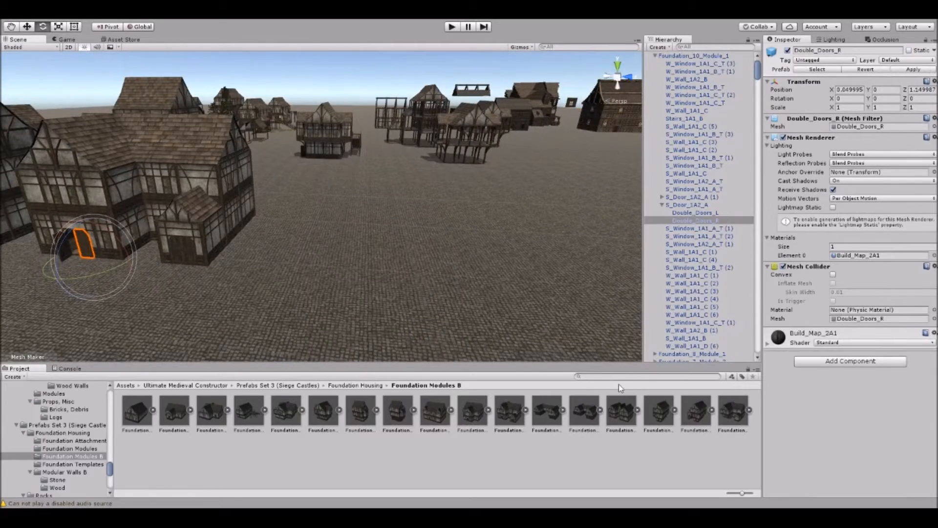
Place the Foundation_Tavern_1_Module_1 building on the open ground beside the other houses.
drag(733, 410, 429, 247)
click(280, 310)
right_drag(280, 309, 370, 224)
scroll(368, 279, up, 5)
Examine the tavern module's overhanging upper floor, open timber porch and side annex from several angles.
scroll(370, 224, up, 3)
right_drag(444, 133, 467, 202)
right_drag(247, 238, 221, 184)
right_drag(332, 166, 328, 247)
scroll(371, 198, down, 3)
scroll(351, 226, down, 4)
mouse_move(351, 227)
middle_down()
mouse_move(303, 239)
mouse_move(363, 225)
middle_up()
scroll(364, 226, up, 3)
right_drag(364, 228, 286, 152)
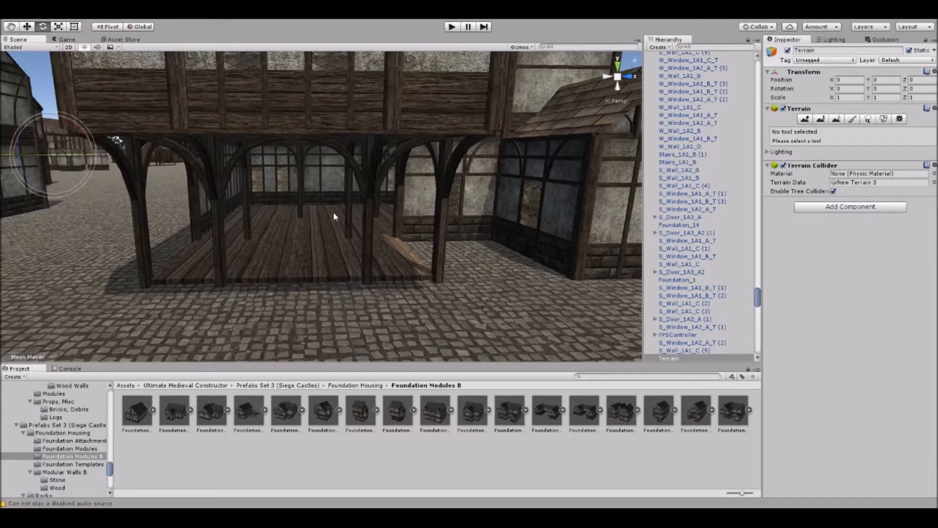
scroll(333, 212, down, 4)
right_drag(316, 213, 301, 177)
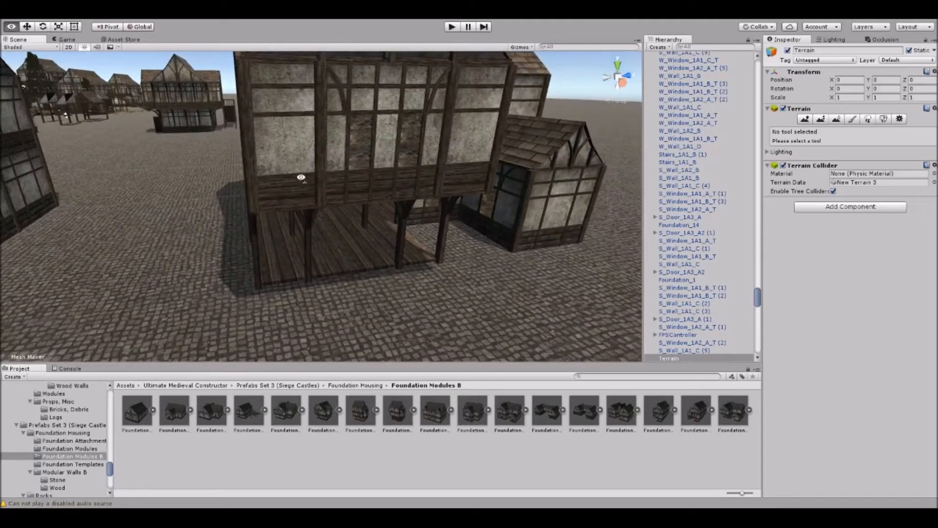
right_drag(458, 203, 515, 200)
right_drag(200, 194, 232, 127)
scroll(217, 181, down, 4)
Place the Foundation_9_Module_1 and Foundation_15_Module_1 houses near the group, turning Foundation_15_Module_1 to about -86 degrees around Y.
click(353, 97)
scroll(353, 102, down, 4)
scroll(277, 207, down, 3)
scroll(277, 206, down, 2)
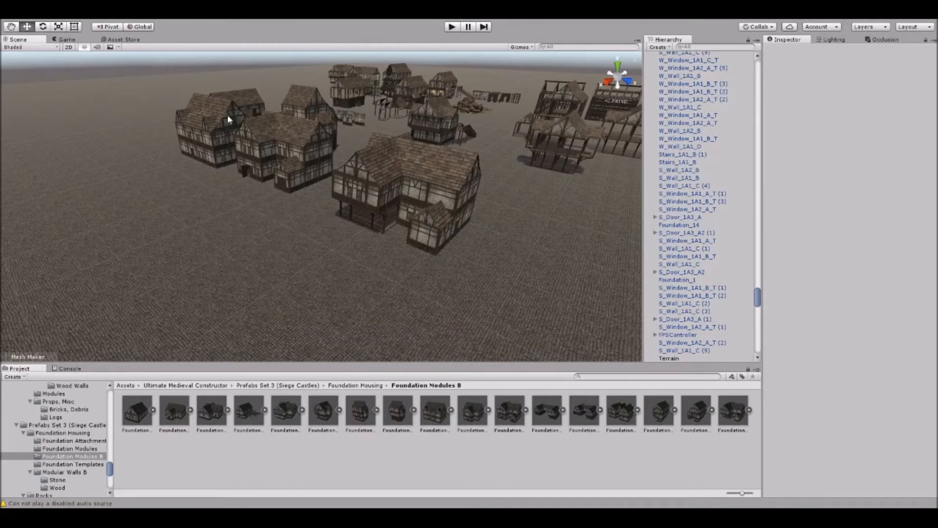
drag(174, 189, 174, 190)
scroll(174, 190, down, 2)
middle_drag(173, 189, 295, 213)
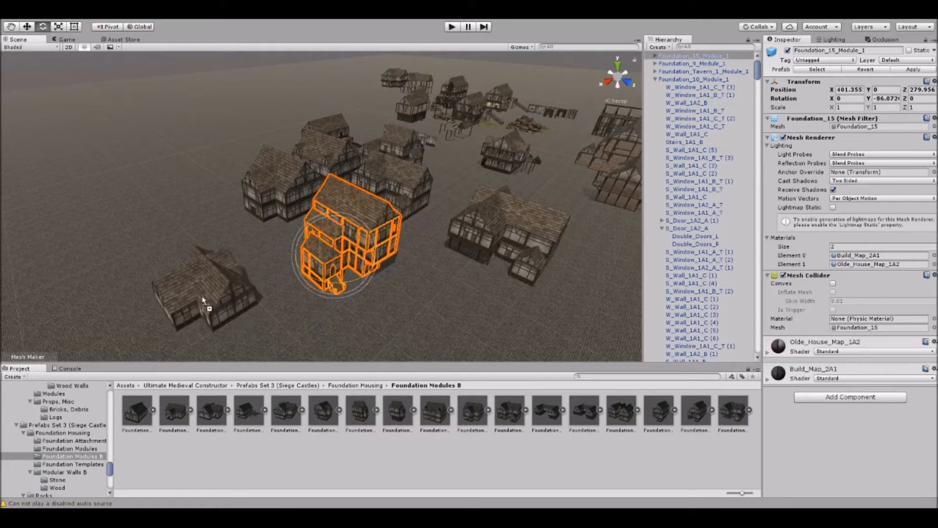
Place a Foundation_3_Module_1 house, rotate it to -88.355 degrees around Y and move it to X 416.36, Z 270.
drag(219, 261, 220, 261)
key(f)
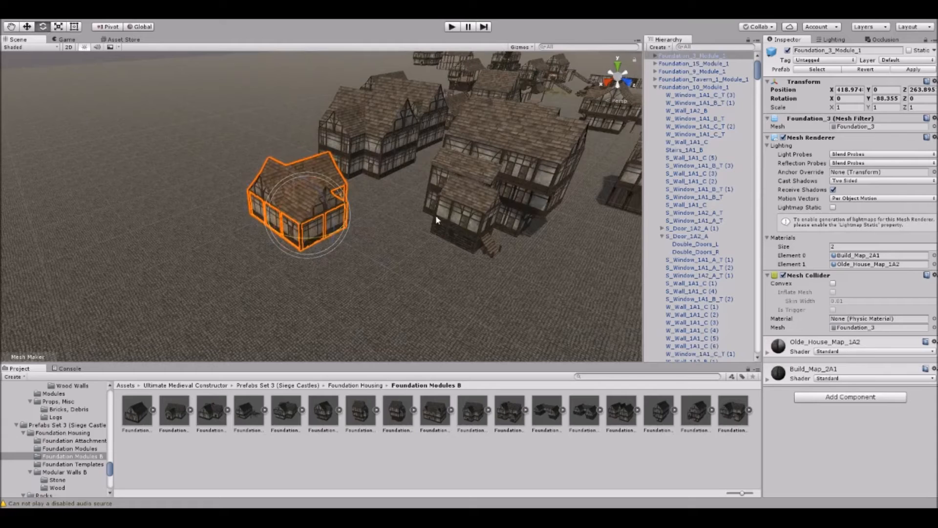
drag(348, 232, 372, 238)
right_drag(385, 191, 384, 250)
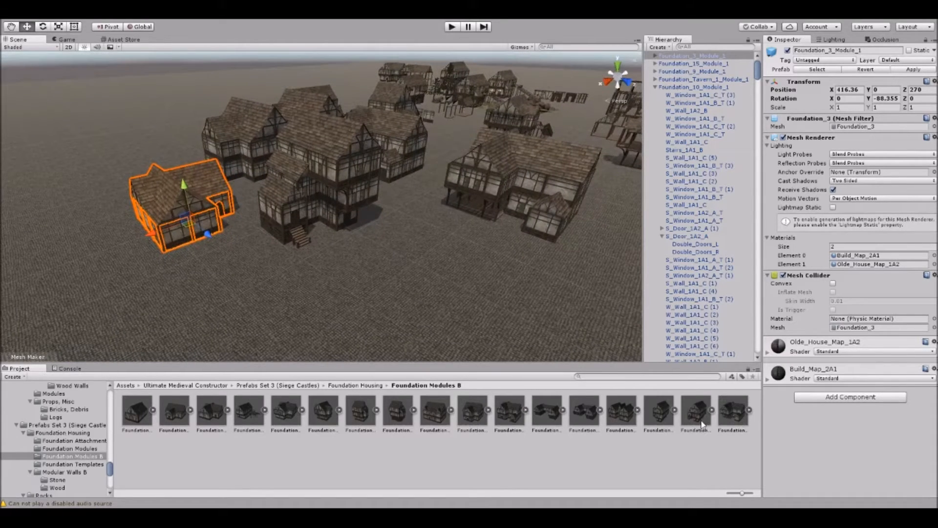
Place a second Foundation_15_Module_1 house on the ground and look over its structure.
drag(702, 424, 404, 288)
click(313, 288)
scroll(317, 281, down, 4)
right_drag(323, 269, 379, 166)
click(358, 72)
scroll(370, 168, up, 3)
right_drag(358, 71, 324, 273)
Open the Castle Extensions folder under Siege_Set_1's Structure Pieces and bring an empty ground area into view.
right_drag(193, 182, 79, 365)
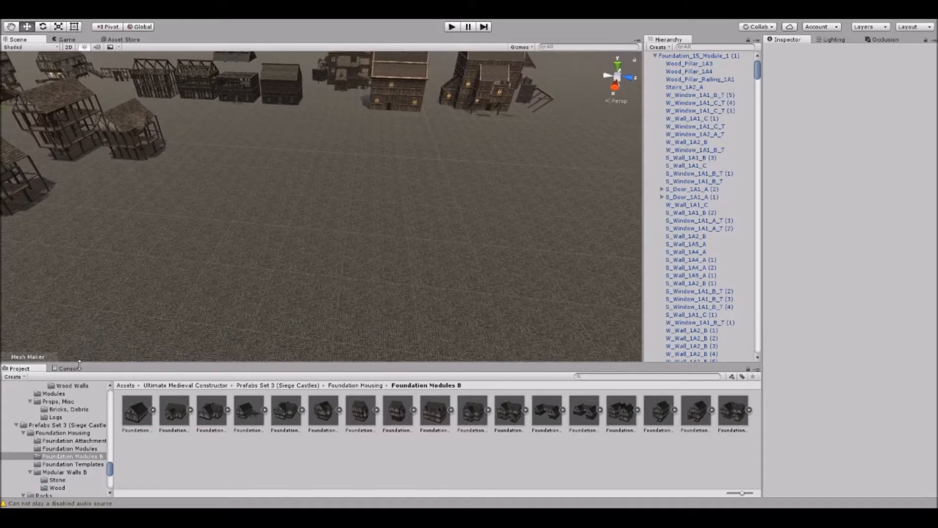
click(57, 426)
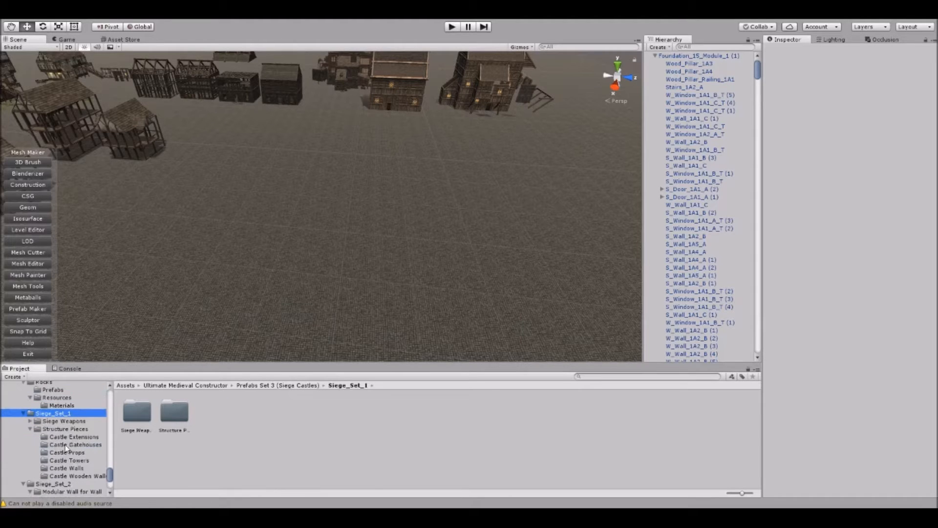
click(69, 437)
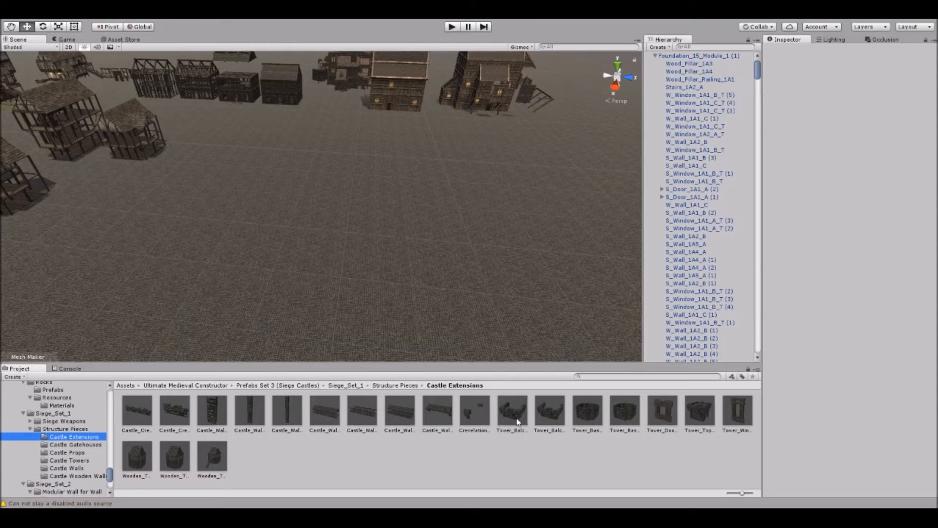
Place a Tower_Balcony_Extension_1A1_A piece, raise it out of the ground, and delete the extra copy placed beside it.
drag(258, 209, 259, 209)
scroll(336, 249, up, 5)
right_drag(338, 250, 309, 186)
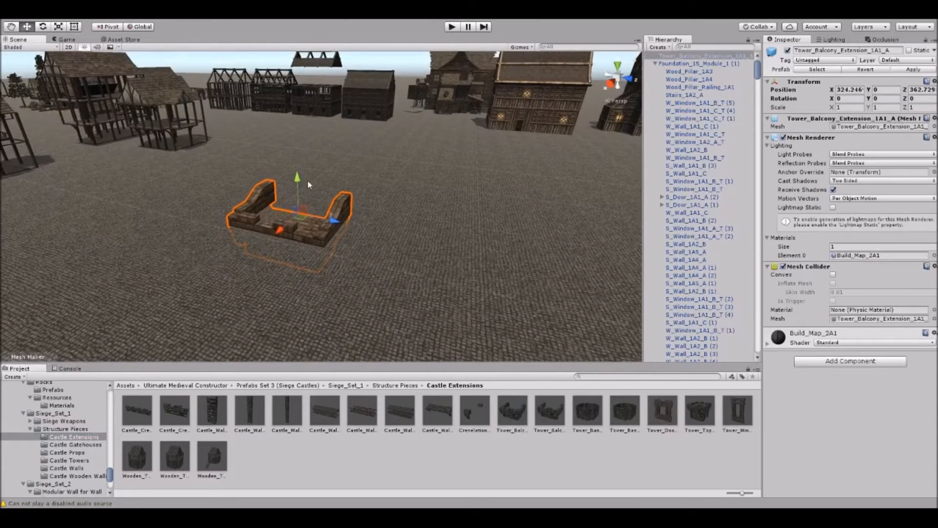
drag(512, 409, 410, 239)
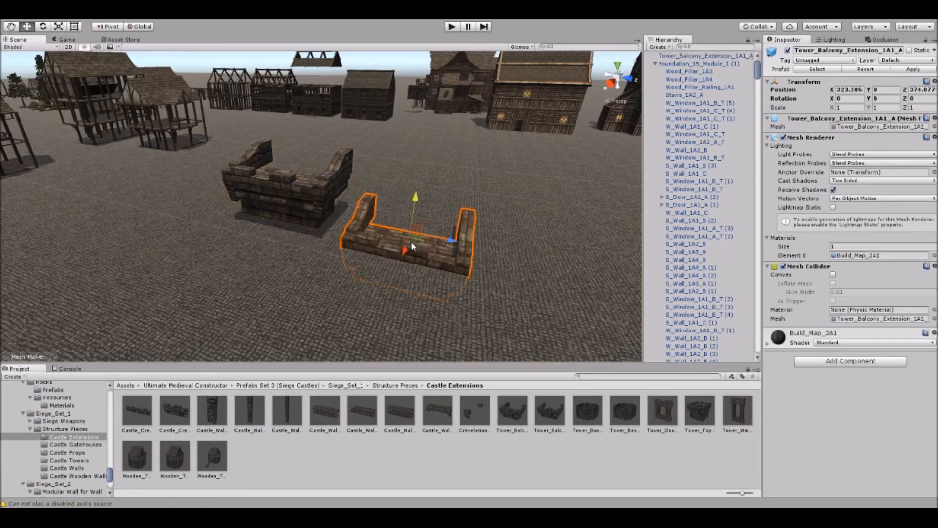
key(Delete)
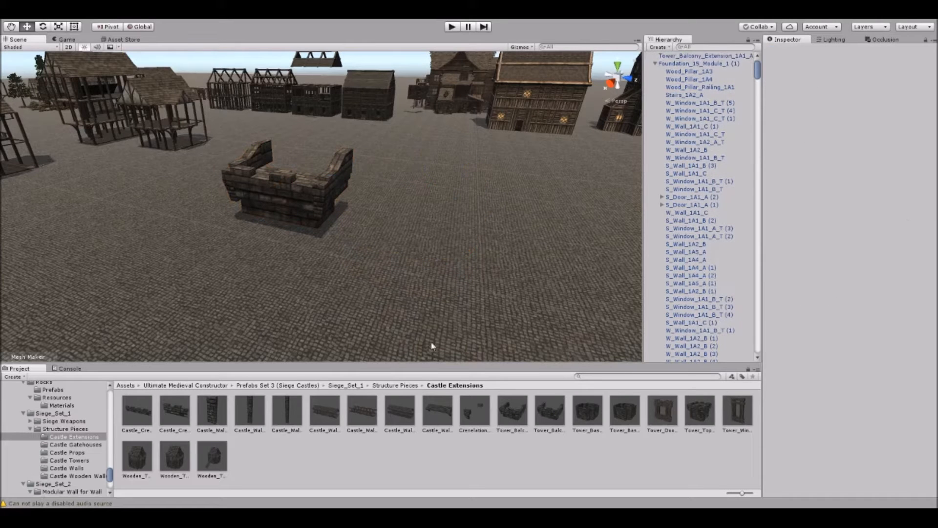
Place a castle wall window awning and a roofed Castle_Wall_Walkway_1A1_A on either side of the tower balcony.
drag(436, 392, 401, 262)
click(351, 270)
right_drag(351, 270, 344, 253)
scroll(344, 252, down, 2)
drag(335, 416, 260, 241)
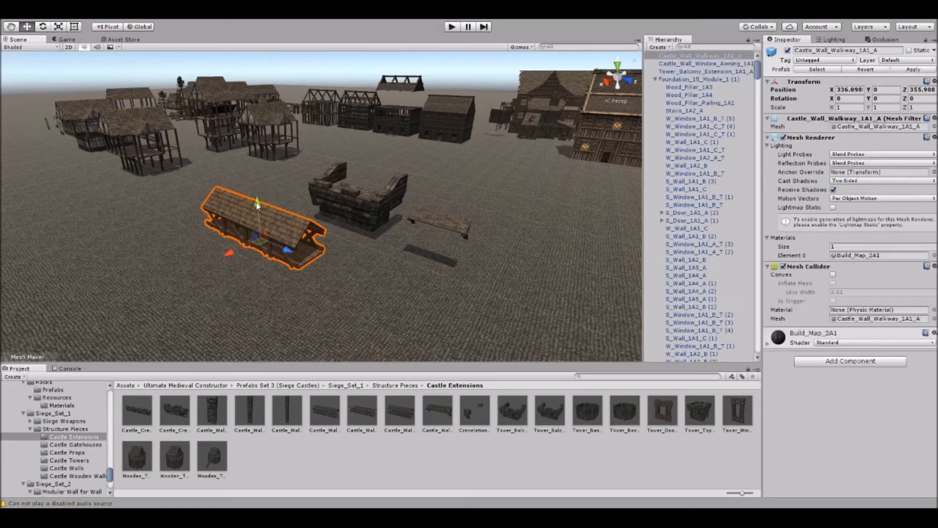
click(188, 278)
right_drag(188, 277, 320, 176)
right_drag(292, 217, 288, 229)
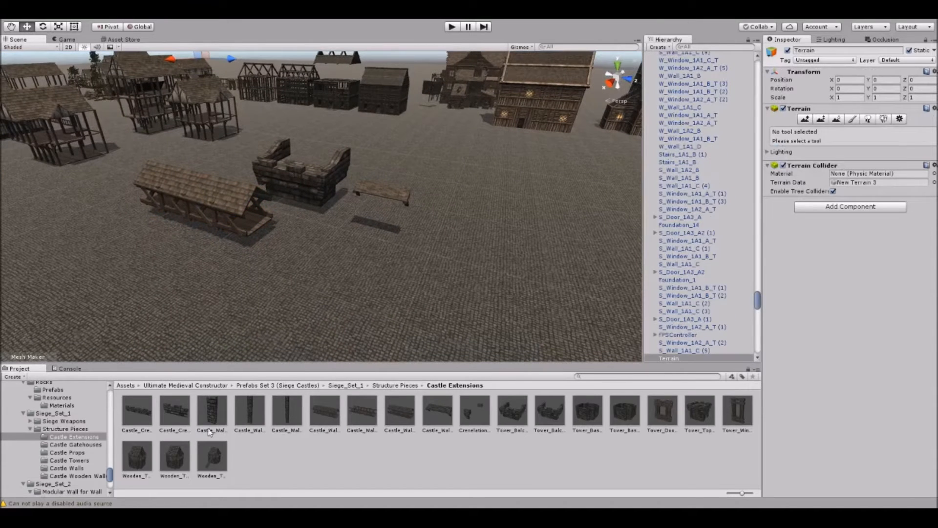
Place a stone Castle_Wall_Detail_Extension pillar in front of the walkway and the balcony.
drag(305, 253, 305, 253)
click(404, 268)
scroll(405, 267, down, 3)
right_drag(406, 266, 437, 240)
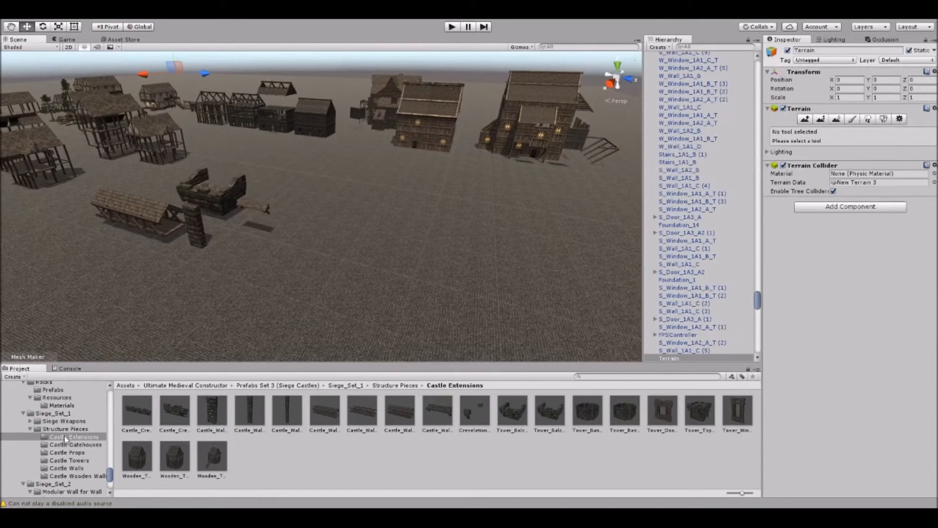
Open the Castle Gatehouses folder and place a Siege_Gatehouse_1A1 on the open ground.
click(74, 445)
right_drag(279, 262, 362, 258)
key(s)
drag(145, 404, 286, 257)
key(f)
Rotate the gatehouse's GH_Outer_Door_R leaf open around its vertical axis.
click(294, 299)
right_drag(291, 268, 310, 236)
key(w)
click(310, 236)
click(302, 259)
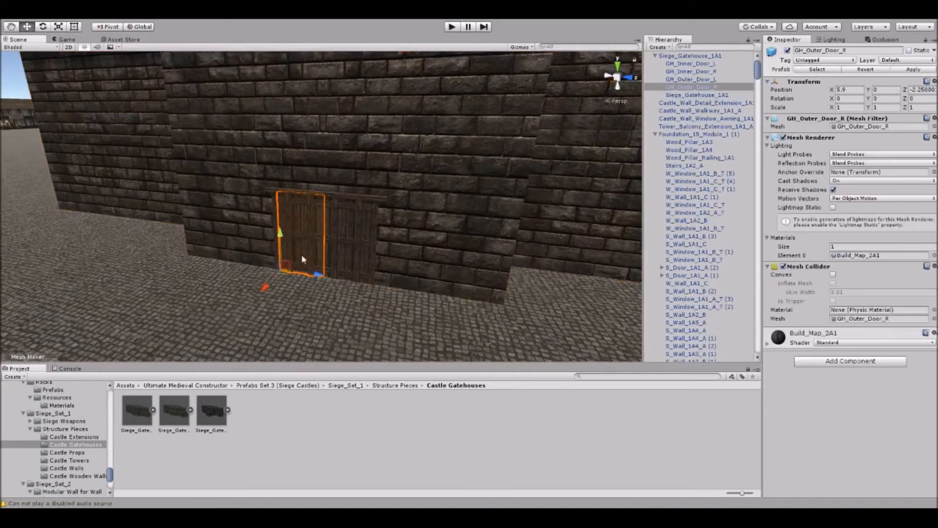
click(171, 308)
Examine the gatehouse's stone walls and move through its outer doorway to view the interior.
right_drag(171, 309, 409, 279)
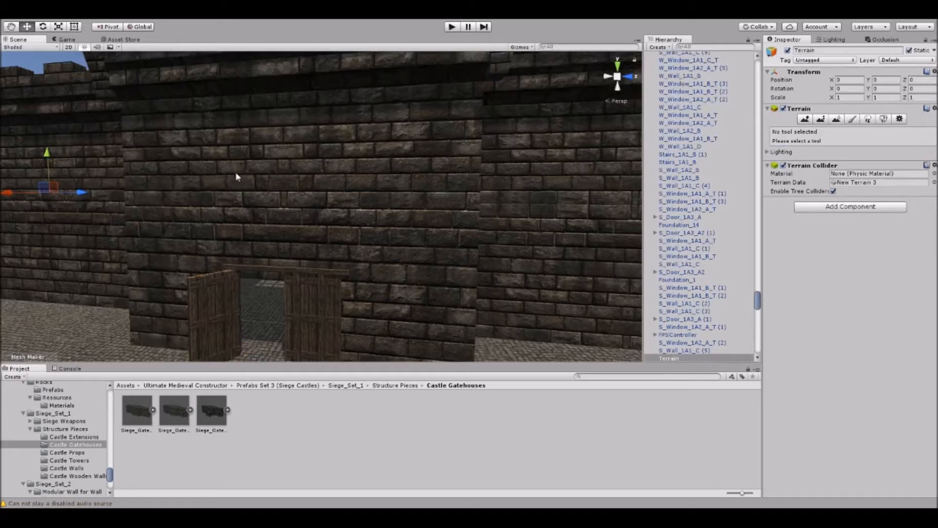
right_drag(328, 180, 276, 181)
key(s)
key(w)
right_drag(263, 228, 355, 286)
key(w)
key(s)
right_drag(264, 313, 341, 207)
Swing open the gatehouse's two barred inner door leaves, GH_Inner_Door_R and GH_Inner_Door_L.
click(361, 145)
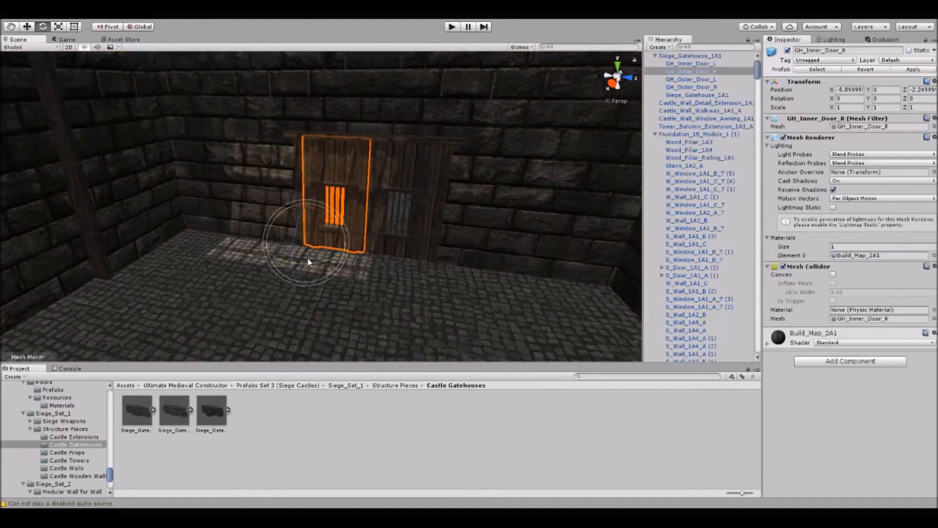
click(418, 191)
drag(368, 274, 349, 270)
right_drag(381, 269, 357, 252)
Place a Siege_Gatehouse_1A3 beside the first gatehouse.
drag(211, 414, 514, 264)
click(410, 305)
right_drag(410, 305, 383, 252)
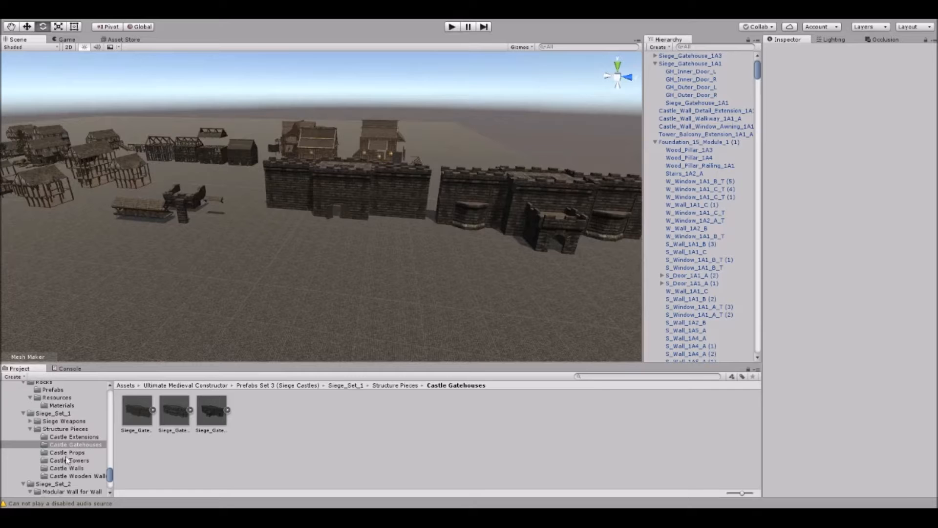
Open the Castle Walls folder and place a Large_Wall_Stairs_1A2_A_Module_1 in front of the gatehouses.
click(74, 467)
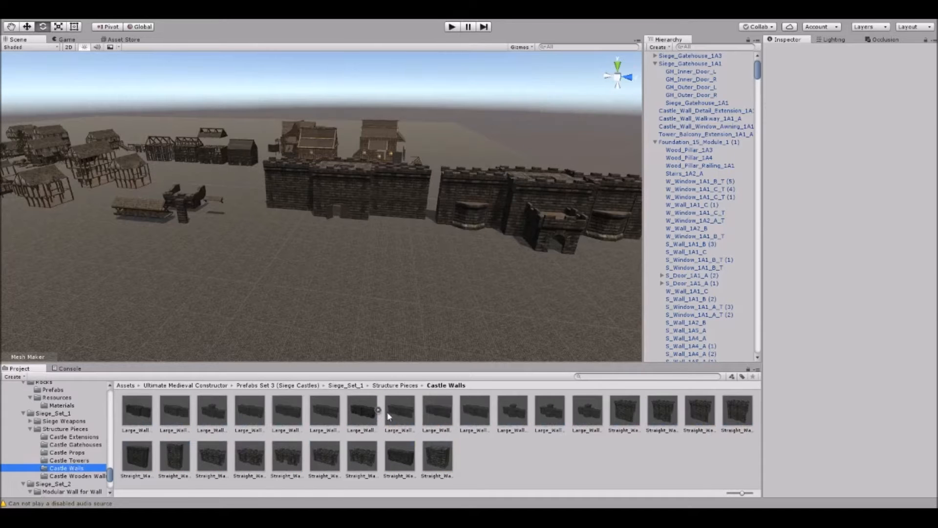
click(362, 421)
drag(362, 418, 318, 293)
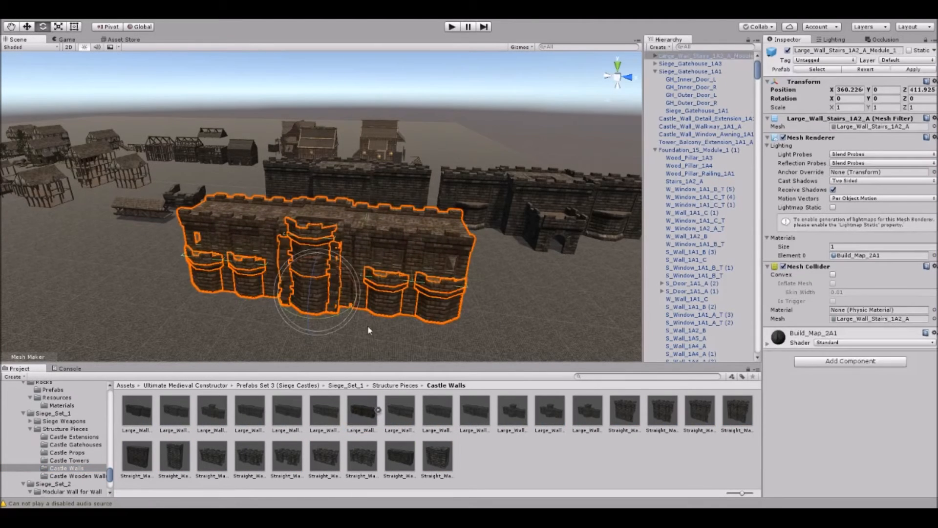
click(378, 336)
Examine the large stair wall module's battlements, balconies and interior passages from close range.
right_drag(378, 335, 378, 294)
scroll(378, 294, up, 3)
middle_drag(378, 296, 353, 278)
right_drag(354, 278, 275, 319)
middle_drag(276, 319, 263, 322)
scroll(263, 321, up, 3)
right_drag(262, 321, 408, 296)
scroll(407, 296, down, 5)
mouse_move(407, 296)
middle_down()
mouse_move(442, 259)
mouse_move(401, 288)
middle_up()
scroll(401, 288, up, 3)
right_drag(401, 288, 287, 274)
middle_drag(287, 274, 334, 255)
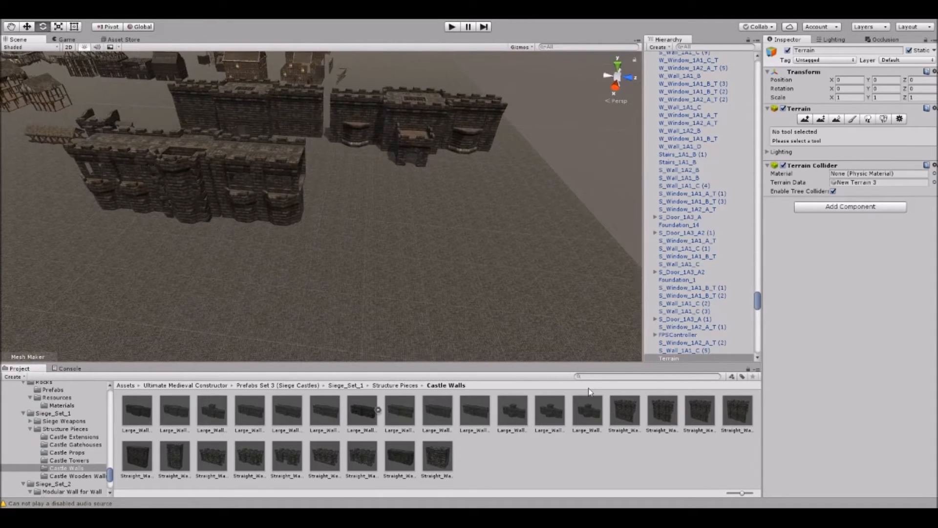
Open the Castle Towers folder and place a Walk-able_Tower_1A3_A on open ground beside the castle walls.
click(69, 460)
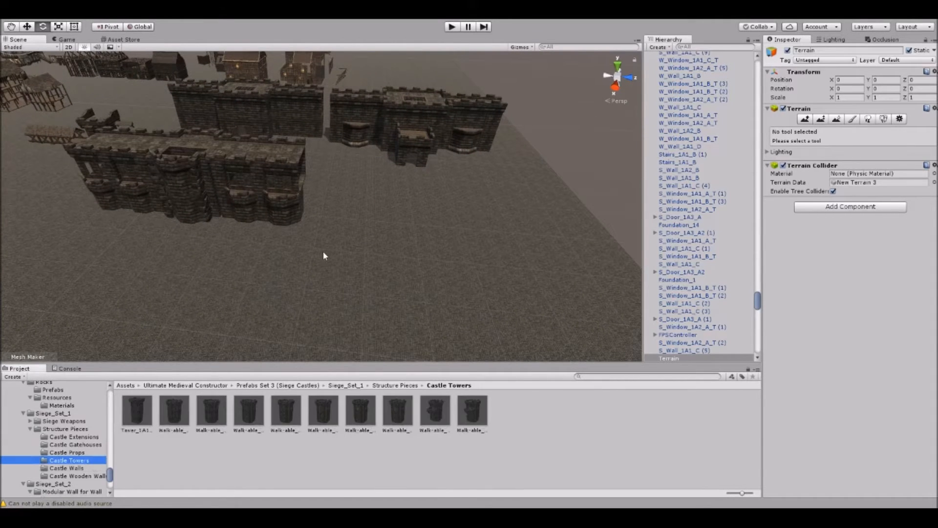
middle_drag(422, 264, 328, 278)
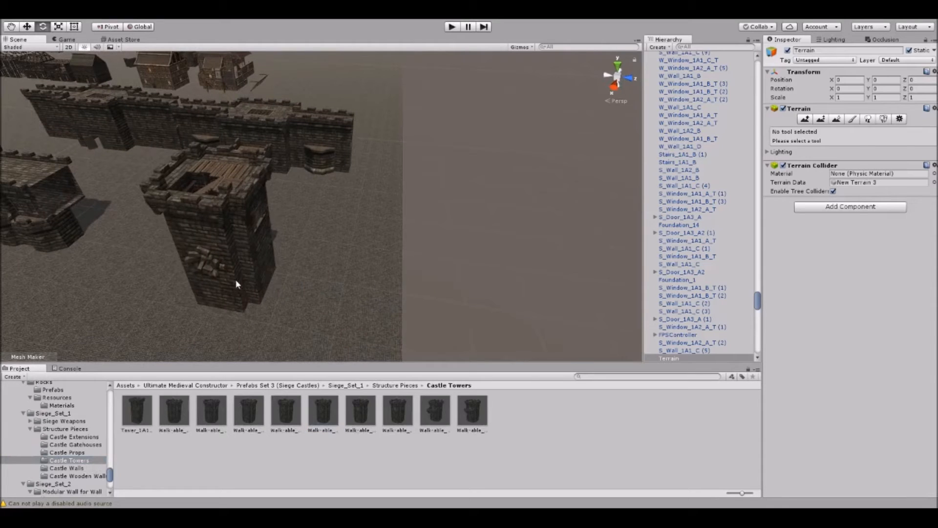
click(236, 284)
Examine the walkable tower's battlemented wooden roof deck, stair opening and outer faces from different angles.
right_drag(268, 272, 348, 195)
click(554, 144)
right_drag(405, 189, 274, 337)
right_drag(401, 272, 337, 264)
middle_drag(337, 264, 343, 223)
scroll(342, 292, down, 2)
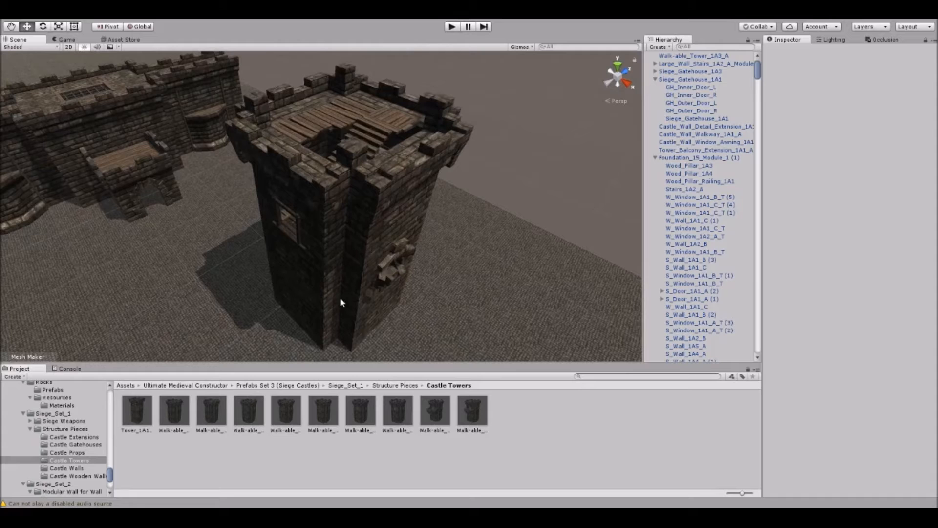
Select the Walk-able_Tower_1A3_A and look it over together with the castle walls from a distance.
click(368, 221)
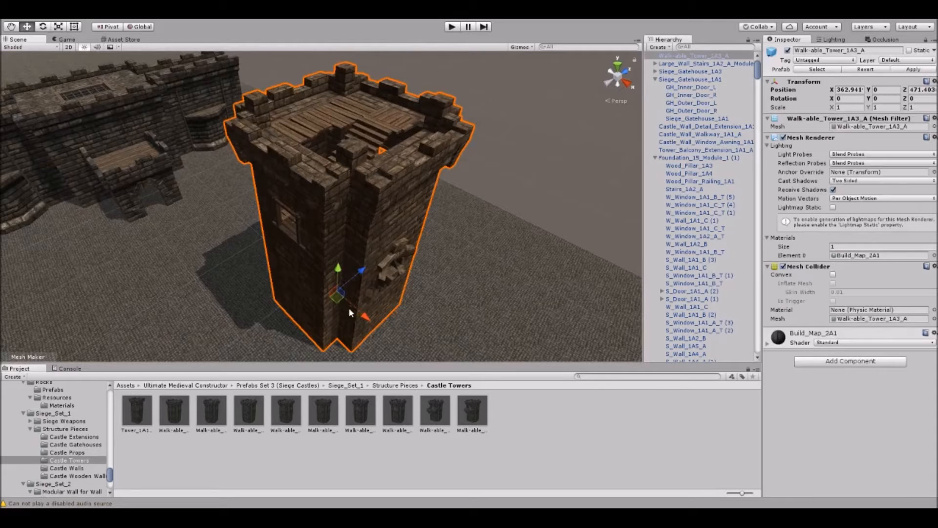
key(e)
drag(334, 322, 314, 324)
key(w)
right_drag(489, 273, 433, 232)
click(506, 207)
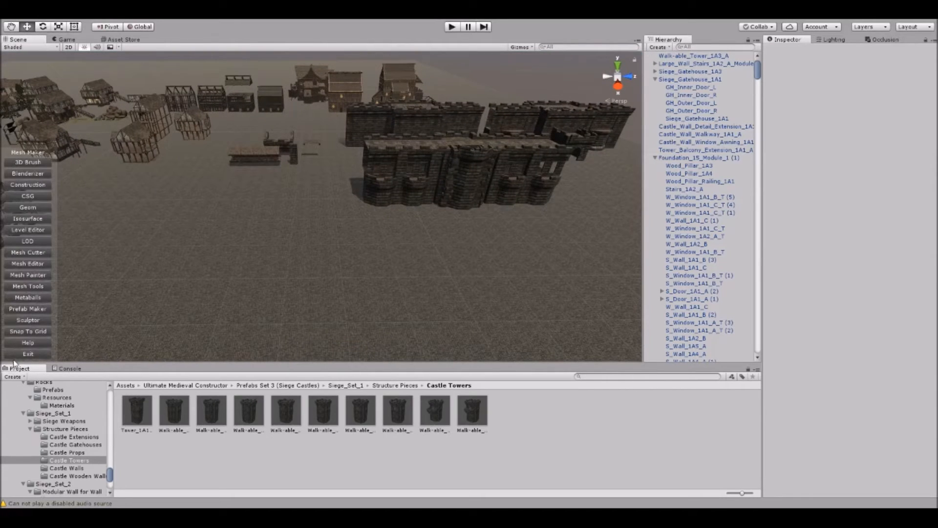
right_drag(88, 313, 222, 300)
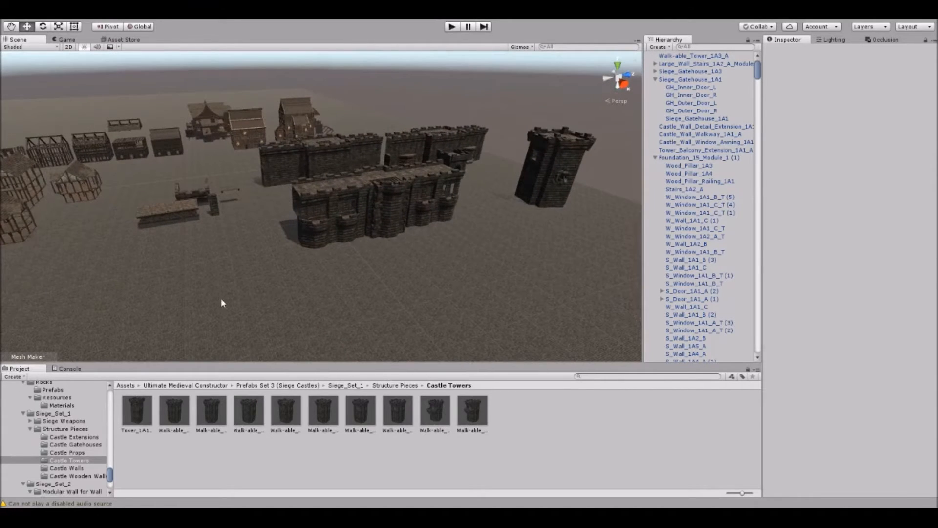
Place a Walk-able_Tower_1A2_B at position 381, 0, 394 at the end of the front castle wall.
click(375, 196)
drag(438, 214, 245, 288)
click(395, 297)
right_drag(394, 297, 315, 295)
middle_drag(314, 295, 210, 279)
drag(284, 405, 270, 264)
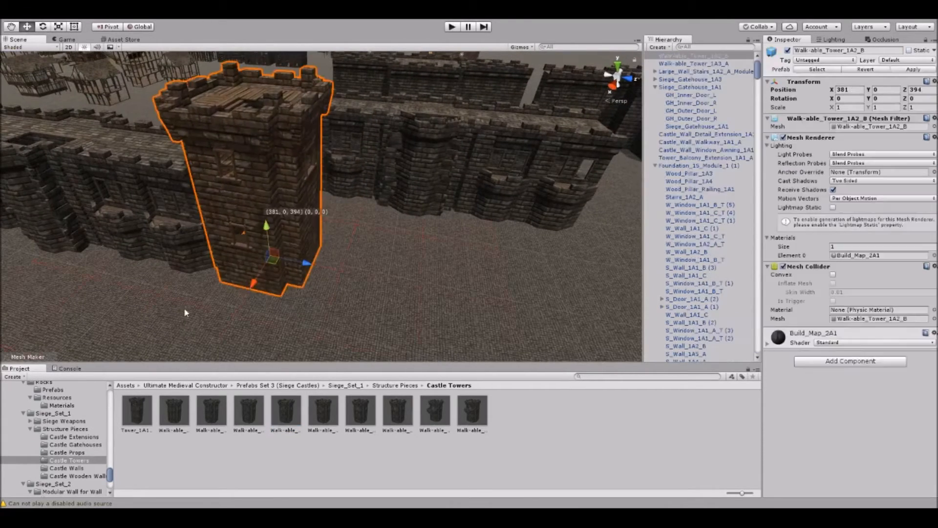
Line up the new tower's doorway with the wall walkway at 381, 0, 394 and inspect the joint.
click(184, 313)
middle_drag(184, 313, 295, 278)
right_drag(295, 278, 254, 230)
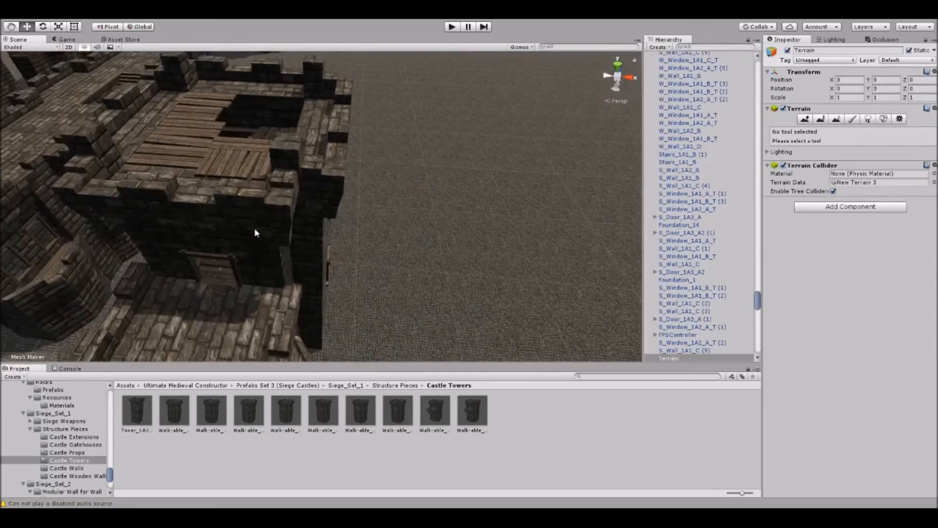
click(254, 233)
middle_drag(255, 233, 267, 240)
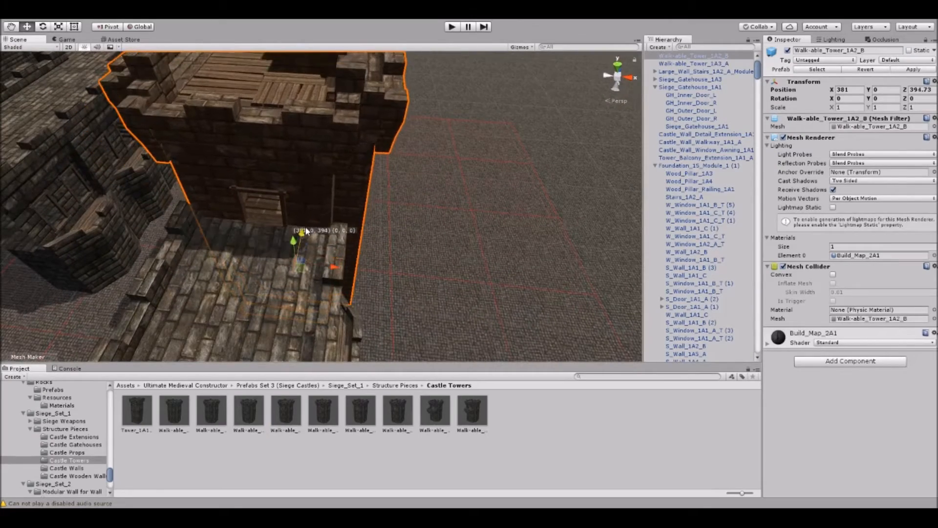
click(415, 269)
scroll(358, 249, up, 4)
right_drag(357, 249, 287, 221)
scroll(316, 272, up, 3)
scroll(298, 232, down, 4)
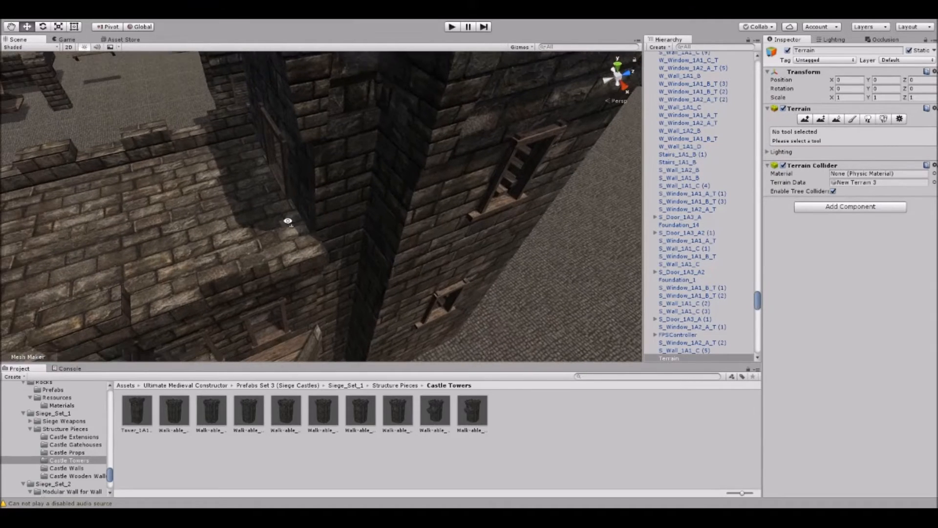
Open the Castle Extensions folder and place a Crenelations_Extension_1A1_Wide_A at 381, 14, 386 where the wall walkway meets the tower.
click(72, 437)
scroll(409, 201, down, 4)
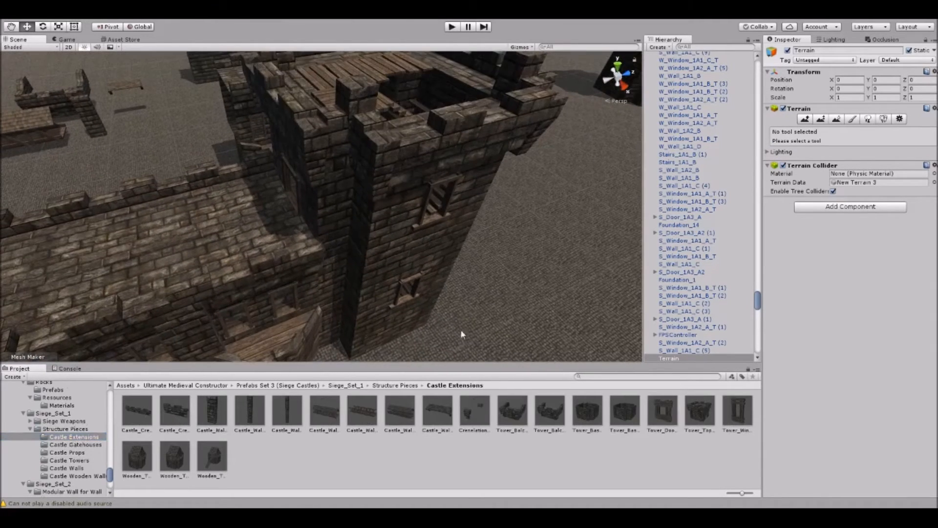
click(259, 215)
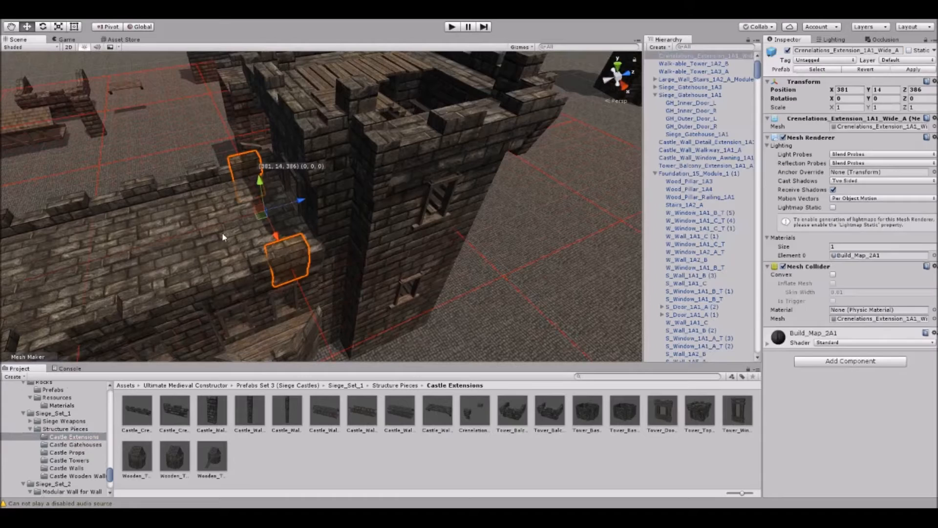
click(536, 320)
right_drag(536, 321, 453, 272)
scroll(453, 271, up, 4)
middle_drag(453, 271, 438, 248)
right_drag(437, 248, 340, 209)
scroll(340, 209, down, 5)
middle_drag(314, 213, 408, 208)
scroll(408, 208, down, 2)
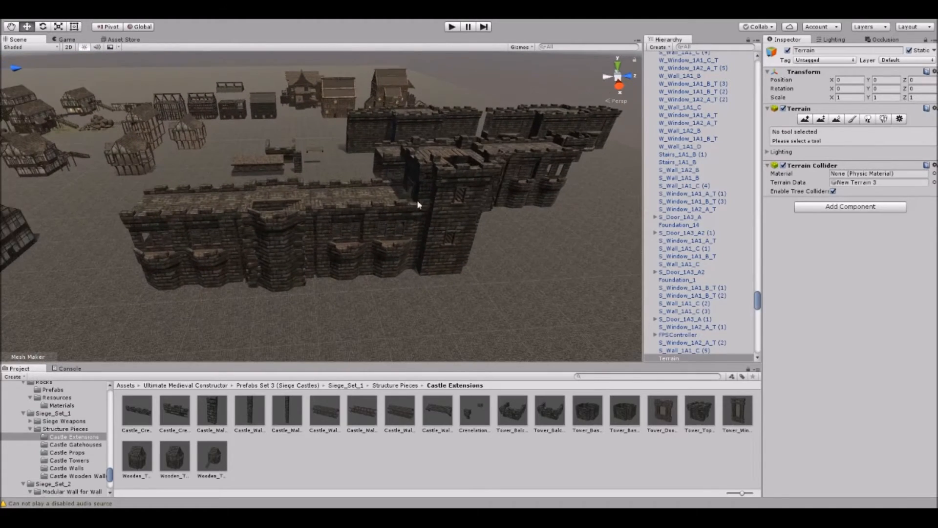
Locate the selected tower's prefab in the Castle Towers folder and place a Walk-able_Tower_4-Way_1A2_A at the wall's opposite end.
click(424, 211)
middle_drag(312, 222, 406, 224)
key(ctrl+d)
drag(563, 202, 289, 229)
click(549, 185)
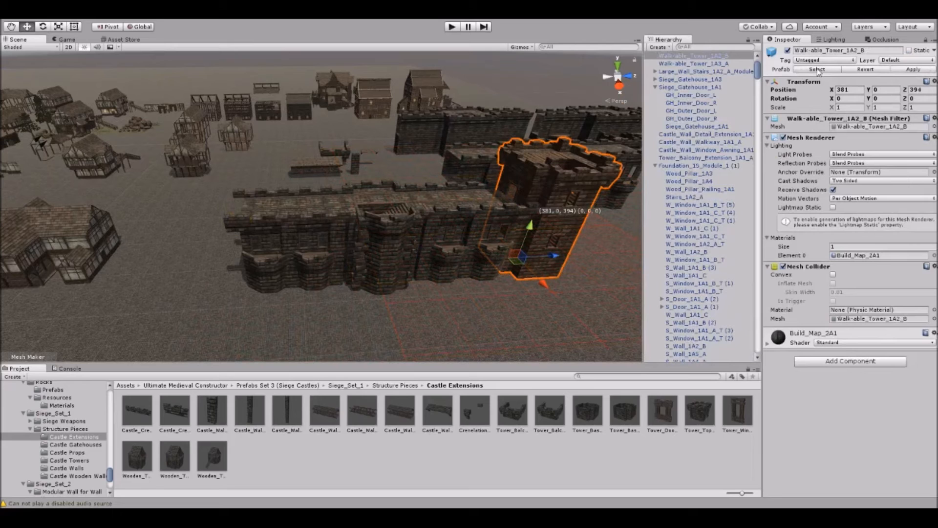
click(817, 70)
drag(437, 415, 217, 277)
Align the four-way tower's door with the wall walkway at position 381, 0, 334.
click(274, 330)
scroll(274, 325, up, 3)
right_drag(289, 298, 235, 289)
scroll(309, 294, up, 3)
scroll(309, 295, up, 3)
alt+drag(308, 315, 199, 322)
click(332, 265)
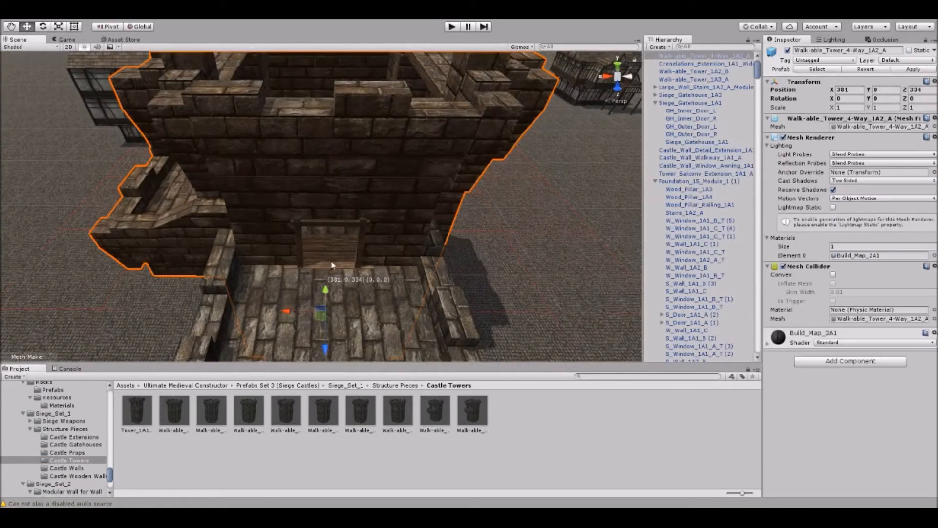
mouse_move(326, 349)
mouse_down()
mouse_move(325, 333)
mouse_move(325, 350)
mouse_up()
click(526, 280)
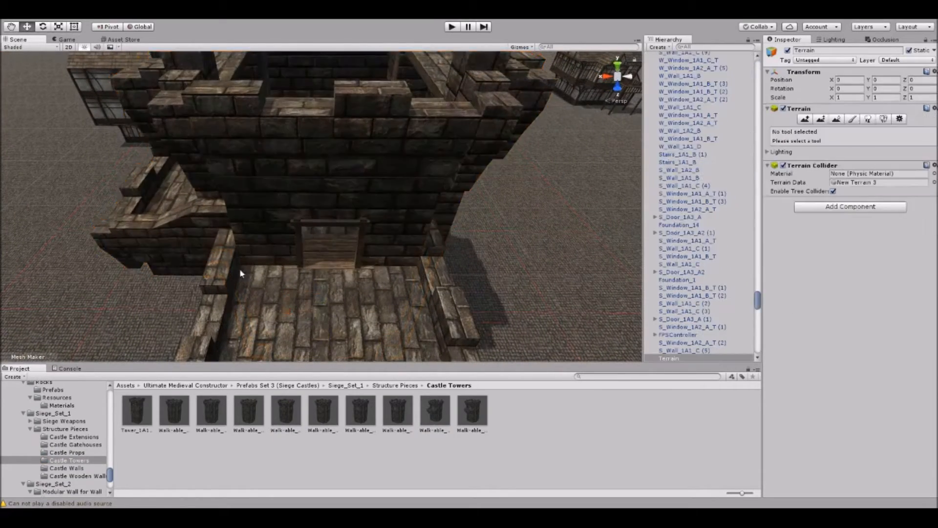
Open the Castle Walls folder and place a Straight_Wall_Half_1A2_B on the open ground in front of the walls.
alt+drag(240, 272, 368, 251)
scroll(368, 250, down, 6)
alt+drag(359, 216, 440, 230)
middle_drag(440, 230, 293, 176)
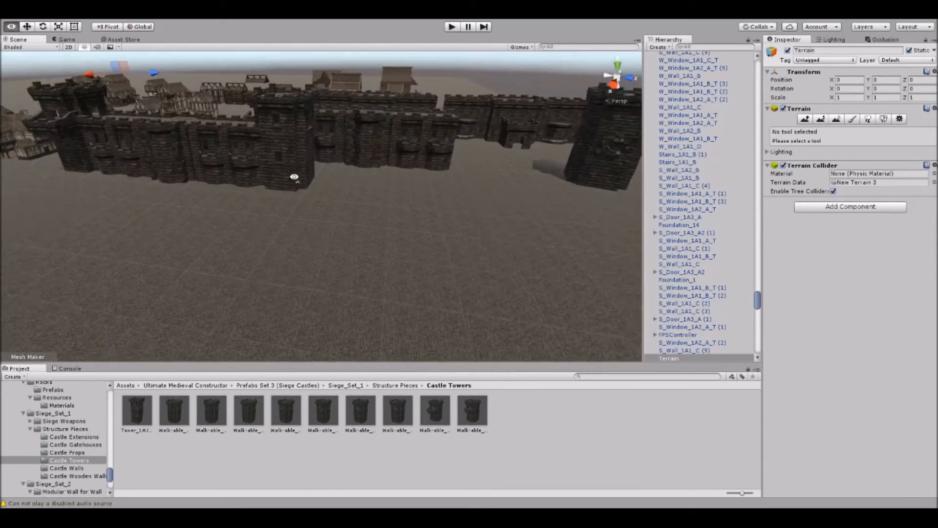
click(81, 470)
alt+drag(325, 263, 328, 241)
drag(363, 460, 312, 260)
scroll(347, 296, up, 4)
scroll(347, 296, down, 4)
Place a Straight_Wall_Basic_1A1_B on the open ground and a Large_Wall_Walkable_1A1_C at 401, 0, 447.
drag(169, 458, 186, 189)
drag(587, 425, 469, 230)
key(f)
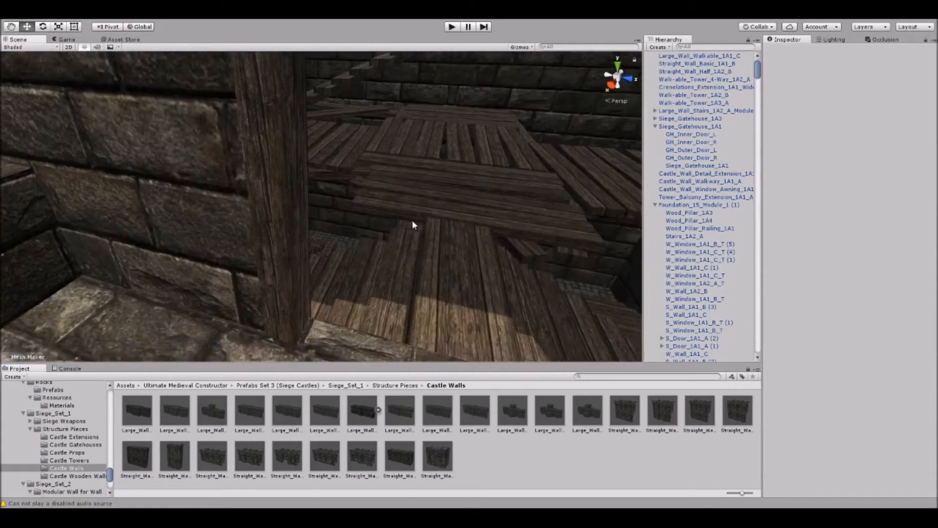
right_drag(412, 224, 377, 172)
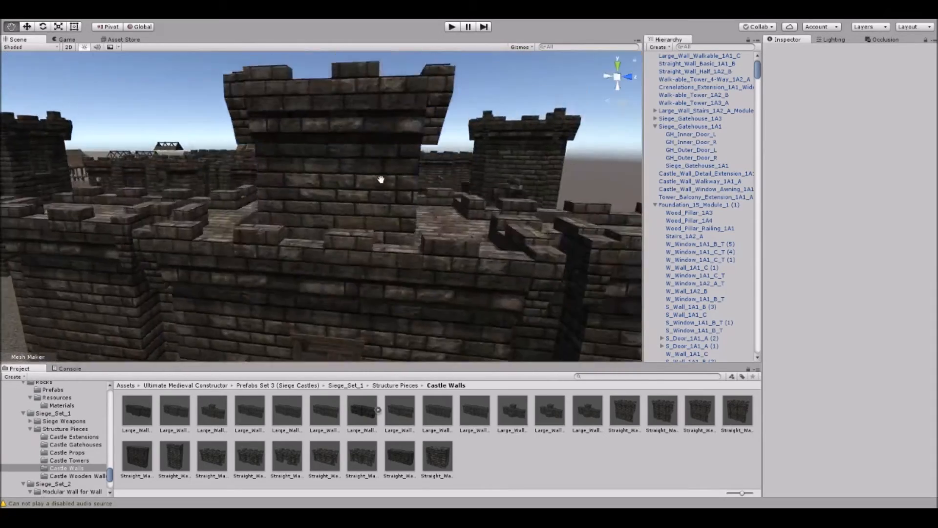
right_drag(381, 180, 368, 238)
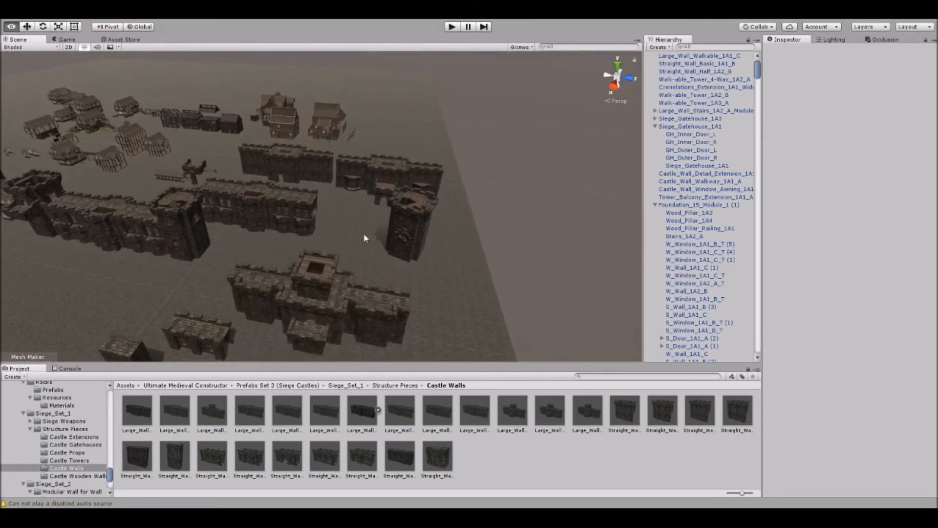
Survey the placed castle walls, towers, houses and taverns across the whole terrain from above.
scroll(368, 238, down, 2)
middle_drag(368, 237, 420, 229)
scroll(356, 252, up, 2)
right_drag(356, 252, 341, 256)
middle_drag(341, 256, 501, 261)
scroll(501, 261, up, 2)
middle_drag(304, 252, 404, 247)
scroll(301, 264, up, 1)
middle_drag(301, 263, 393, 250)
right_drag(394, 251, 316, 245)
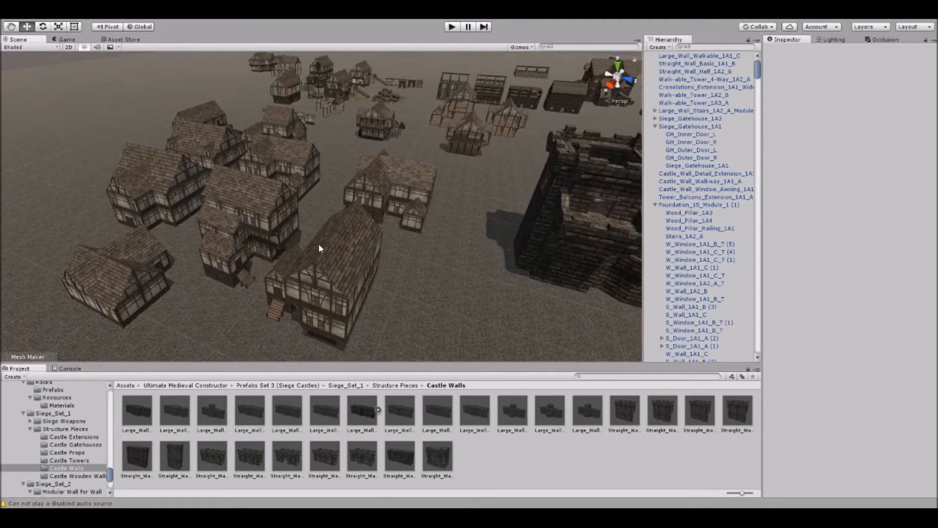
right_drag(318, 243, 341, 197)
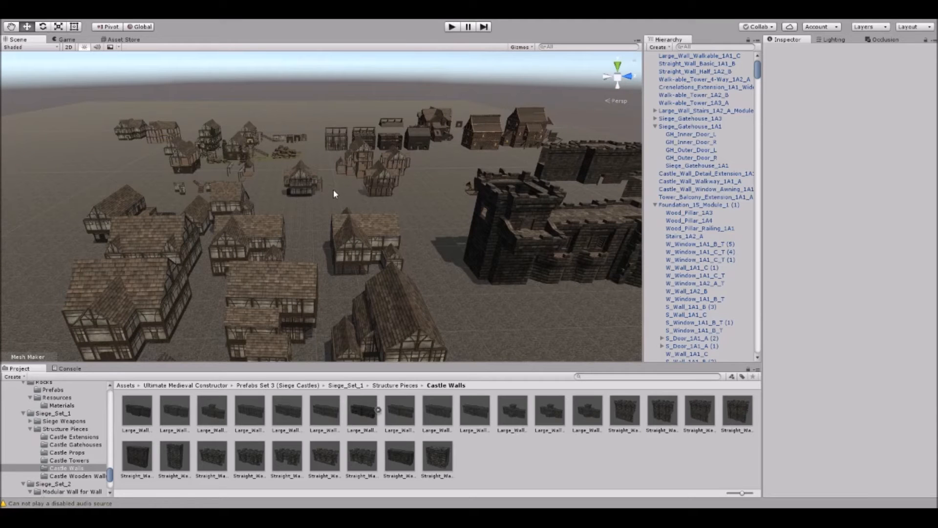
right_drag(341, 192, 588, 139)
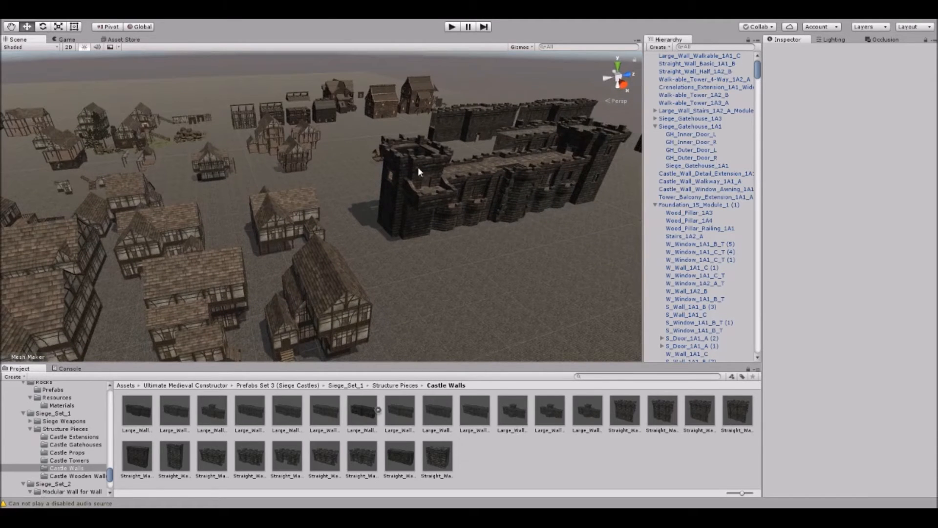
right_drag(401, 176, 317, 132)
right_drag(409, 115, 376, 136)
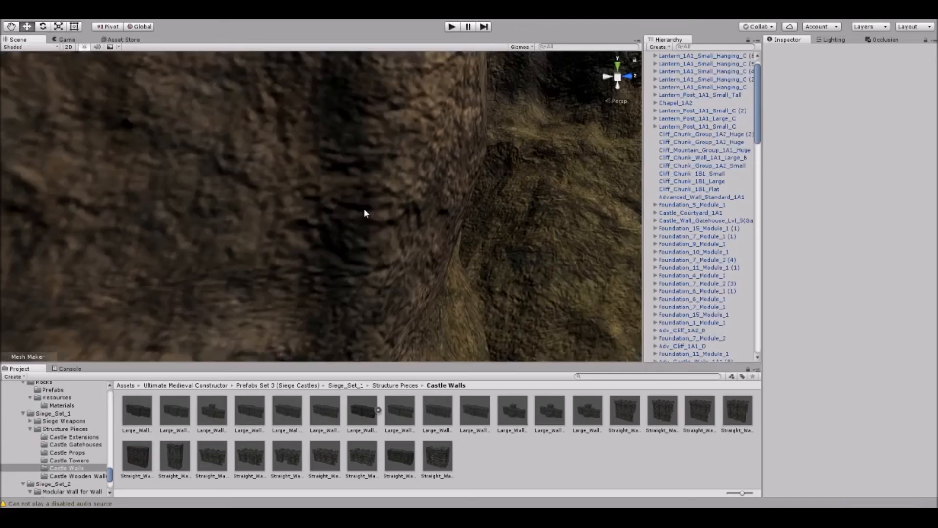
Explore the assembled cliffside castle scene, examining its bridge arches, rock faces, fortress walls and village houses.
right_drag(335, 214, 449, 218)
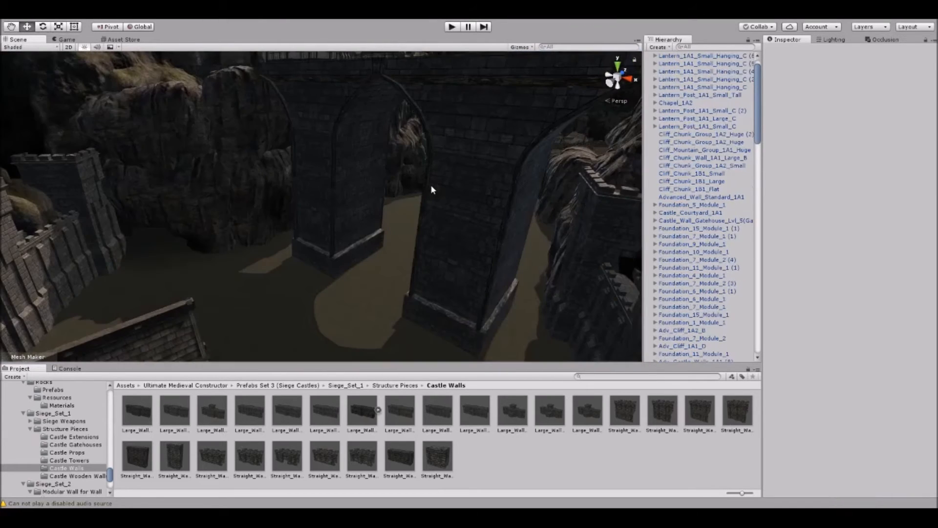
right_drag(436, 220, 416, 174)
middle_drag(416, 174, 381, 172)
alt+drag(381, 172, 300, 164)
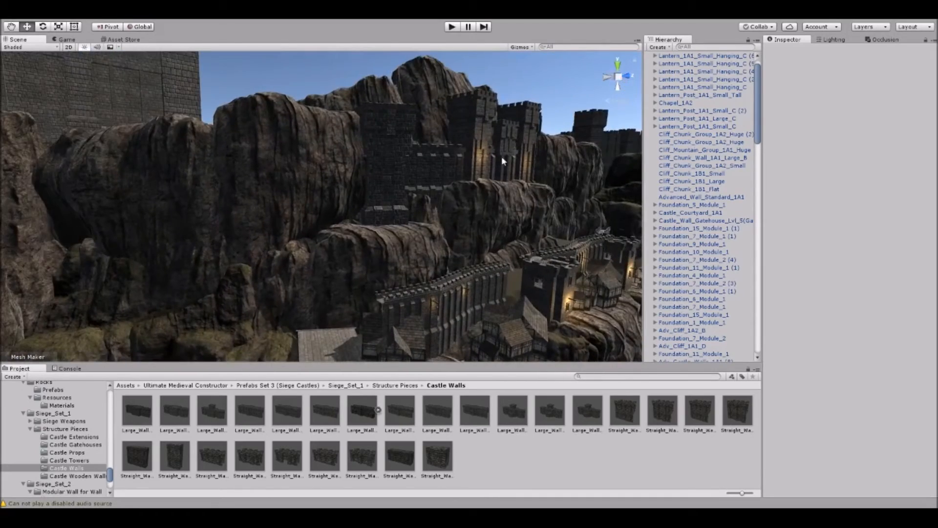
middle_drag(501, 156, 376, 133)
alt+drag(377, 133, 405, 194)
click(405, 230)
middle_drag(405, 230, 400, 201)
alt+drag(400, 200, 376, 202)
scroll(362, 243, down, 3)
key(ctrl+z)
scroll(377, 203, up, 2)
middle_drag(489, 205, 394, 190)
scroll(371, 156, up, 3)
alt+drag(394, 189, 349, 141)
Select the Adv_Cliff_Large_1A1_A (1) cliff behind the houses and locate its source prefab in the Rocks folder.
click(369, 146)
drag(282, 231, 439, 193)
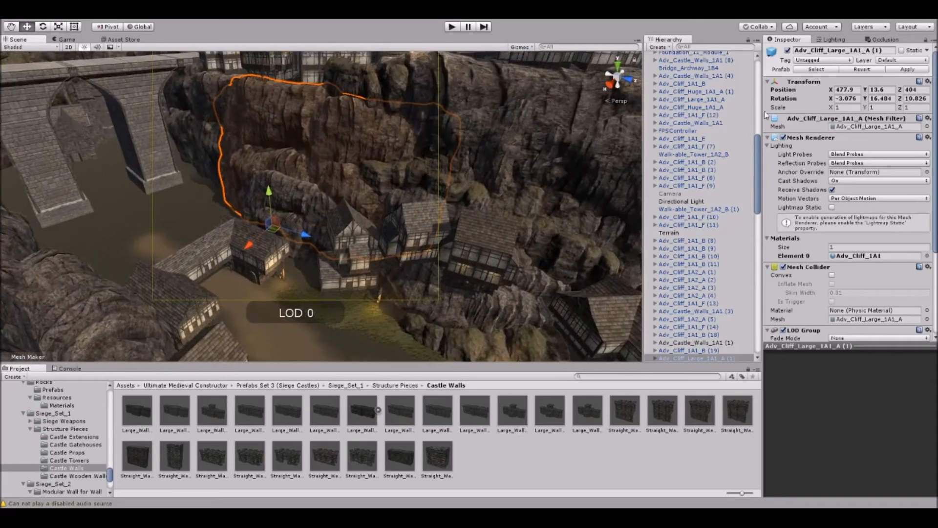
click(812, 71)
middle_drag(527, 205, 356, 172)
middle_drag(386, 294, 427, 184)
alt+drag(427, 184, 426, 136)
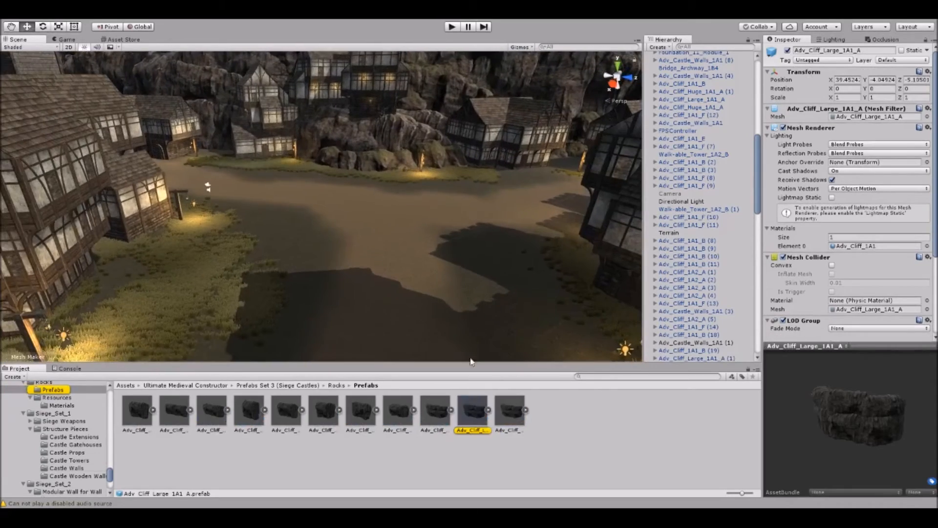
Place an Adv_Cliff_1A2_B rock in the village clearing and scale it to about 0.38 in X and 1.67 in Y.
drag(397, 417, 353, 229)
alt+drag(353, 230, 336, 267)
scroll(336, 267, down, 3)
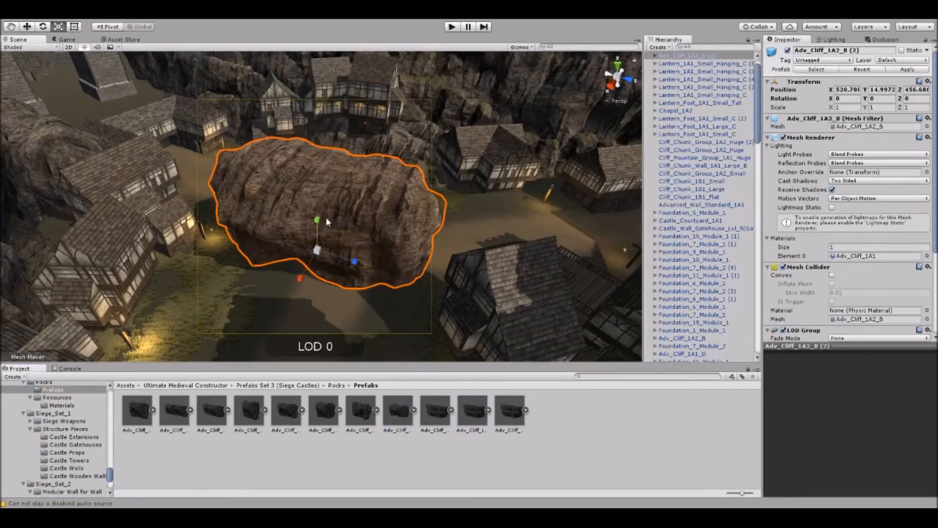
drag(326, 222, 319, 198)
mouse_move(299, 278)
mouse_down()
mouse_move(293, 289)
mouse_move(309, 267)
mouse_up()
Try rotating the stretched cliff rock in the village clearing, and delete it.
key(e)
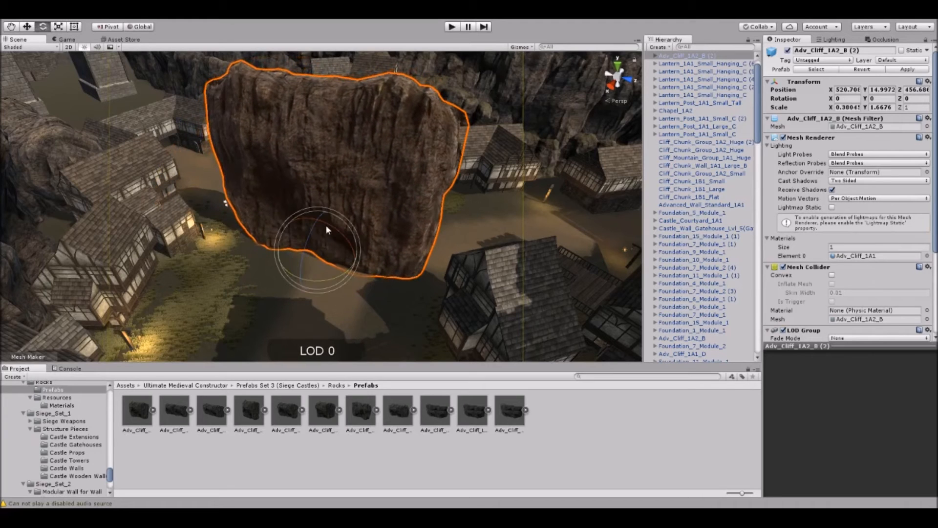
alt+drag(320, 234, 353, 178)
key(Delete)
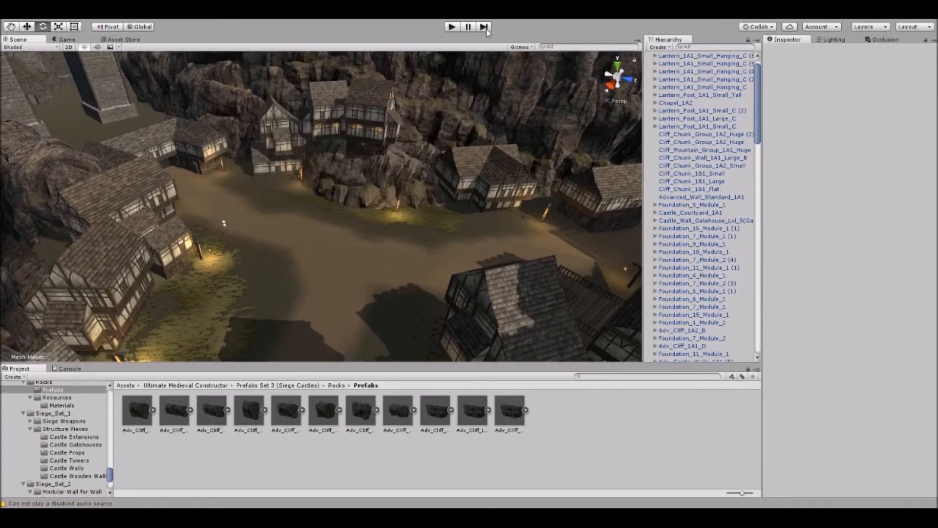
Play the scene and walk through the village in daylight, examining the timber houses, gate wall, archway and cliffside castles, then stop playback.
click(452, 27)
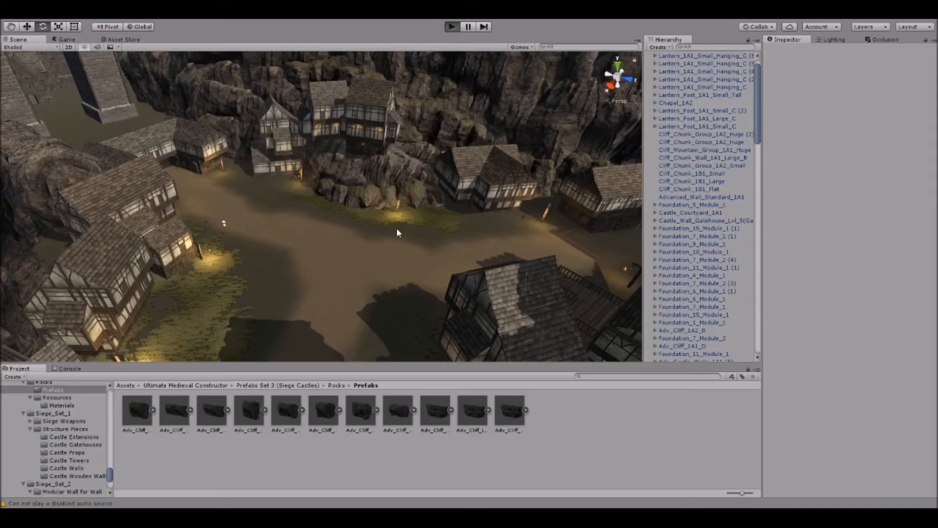
key(w)
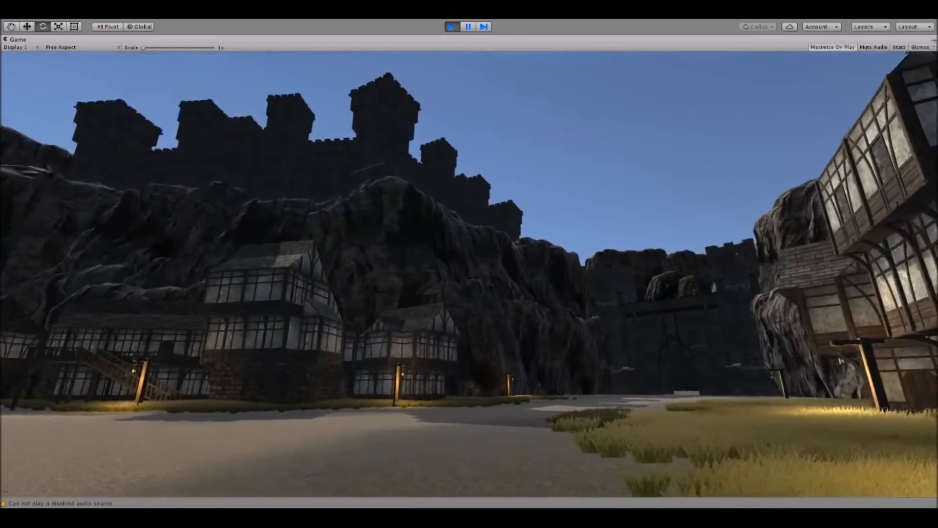
key(w)
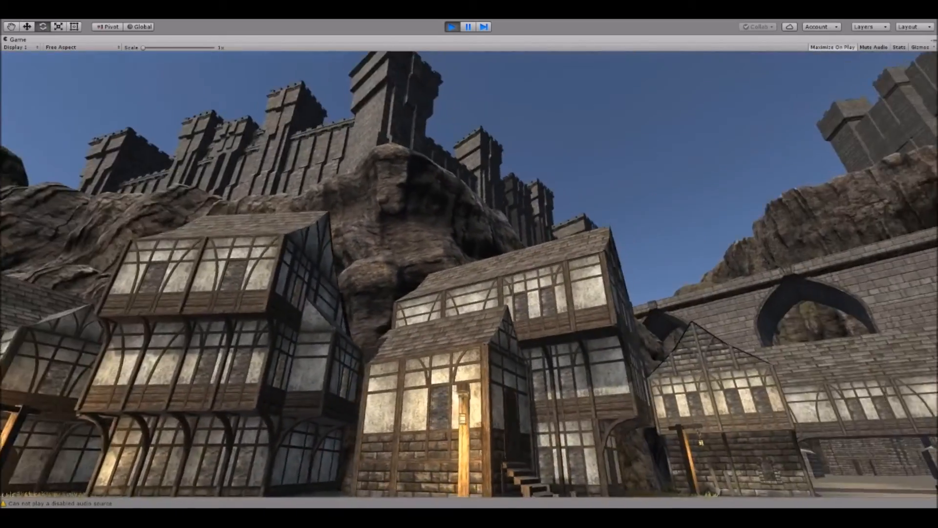
key(w)
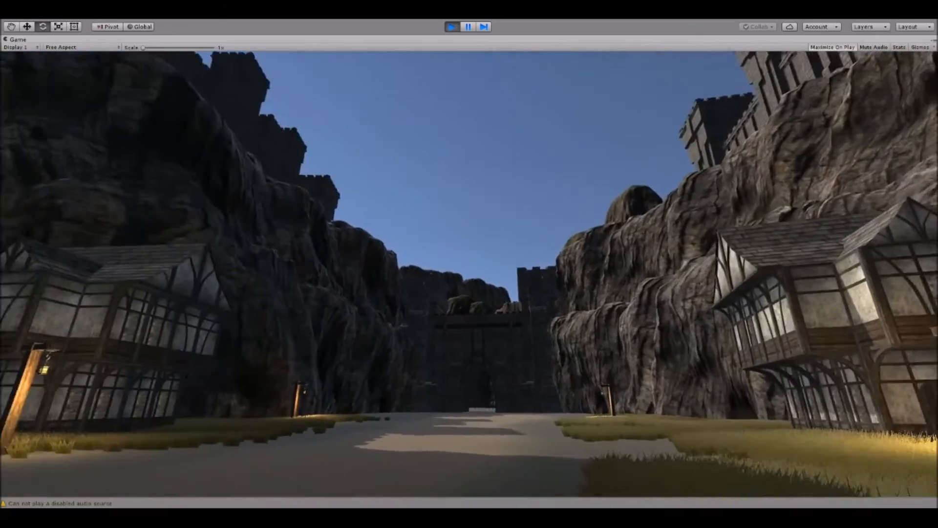
key(w)
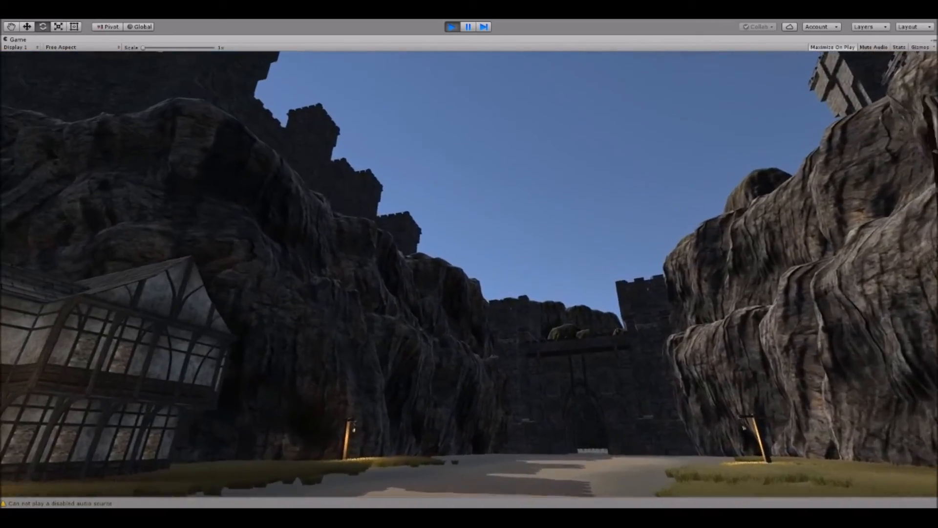
key(d)
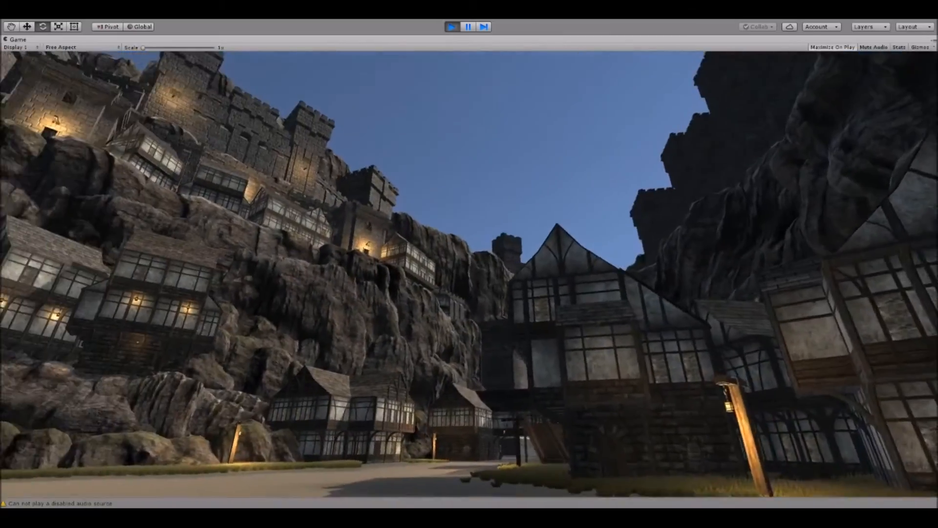
key(w)
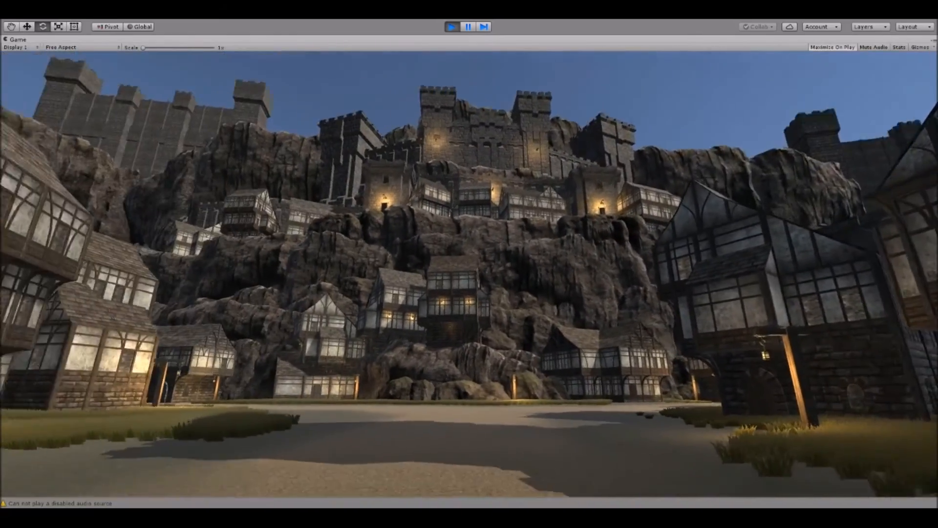
key(w)
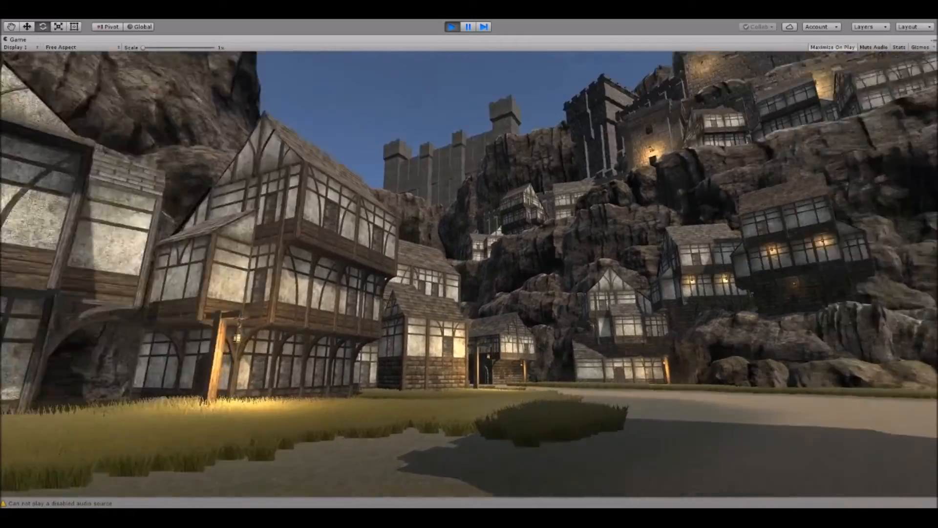
key(w)
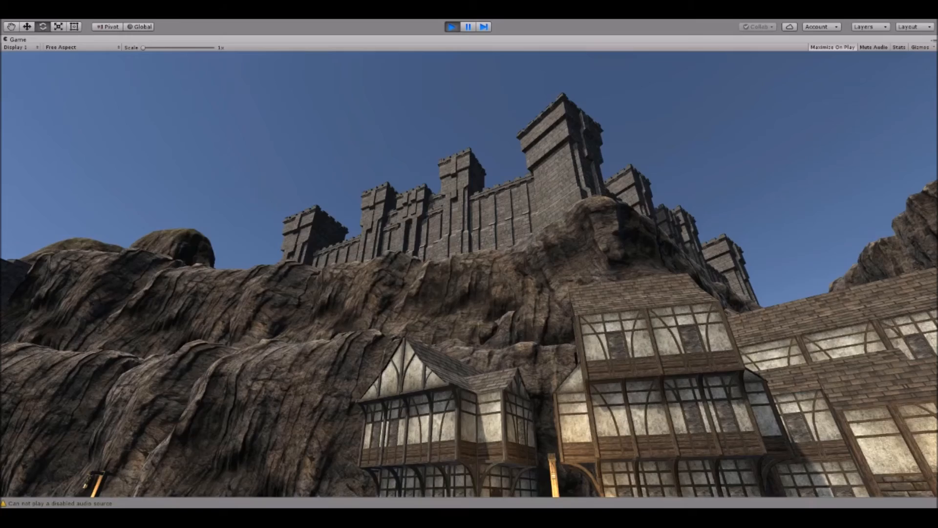
key(w)
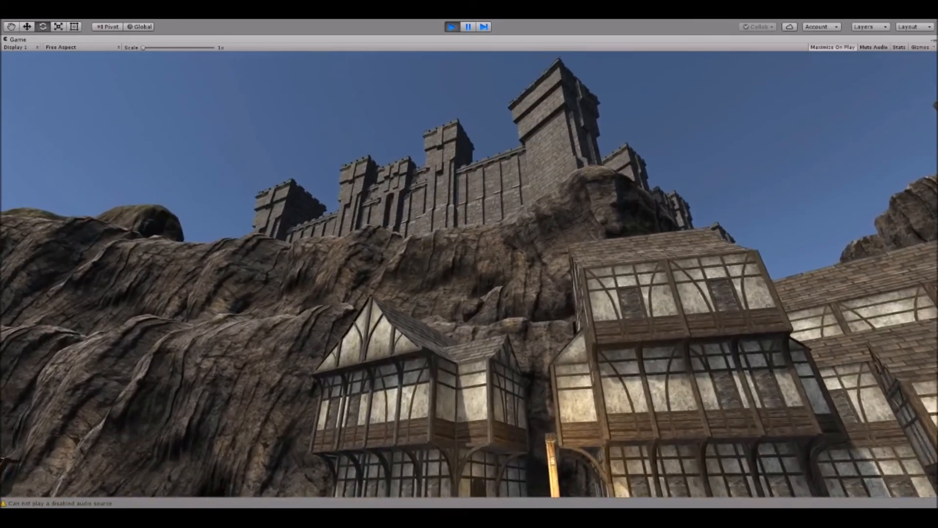
key(s)
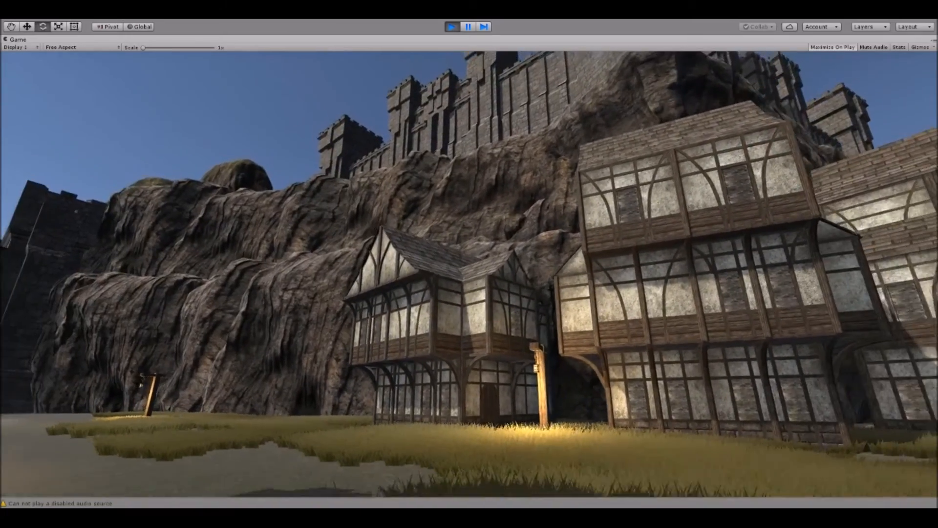
key(s)
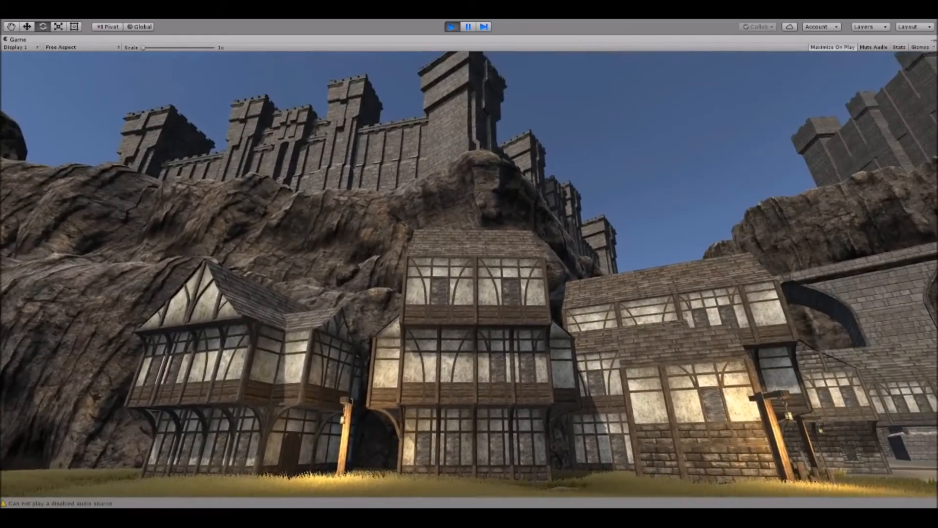
key(w)
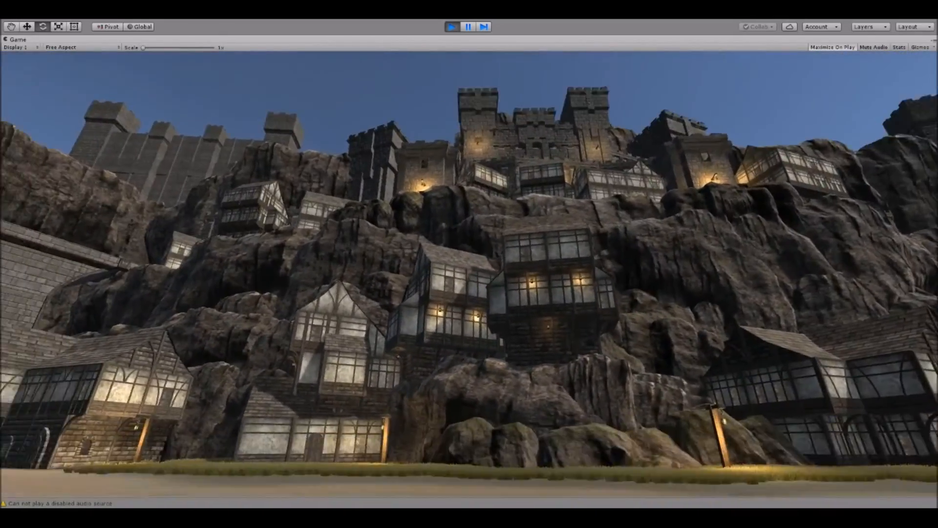
key(w)
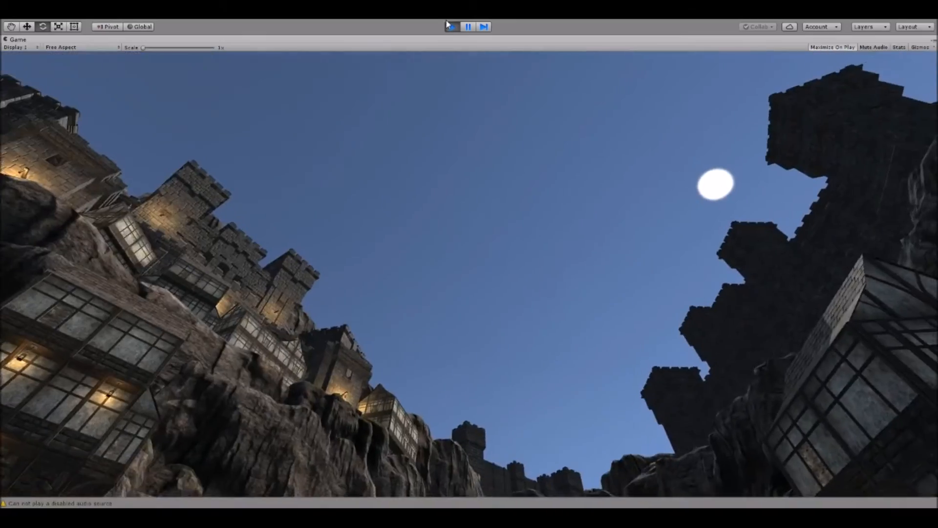
click(451, 26)
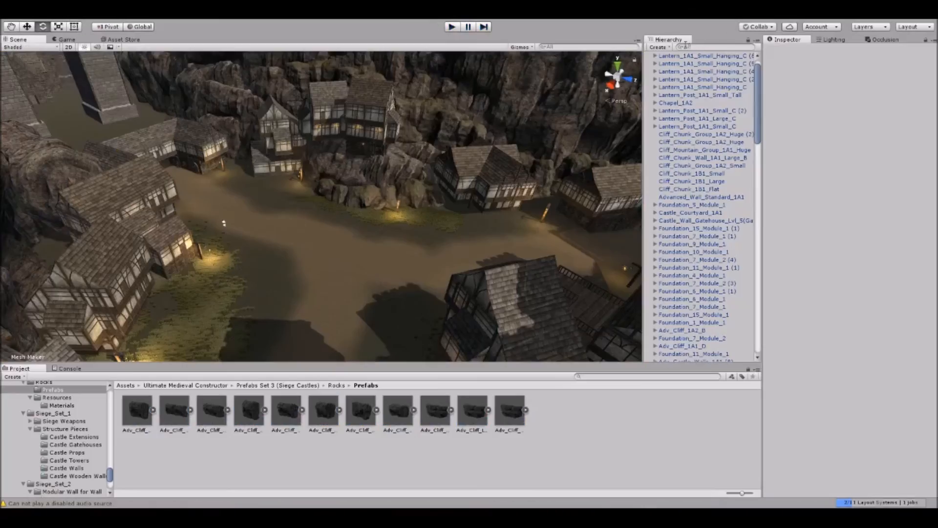
Find the Directional Light in the scene and disable it to give the castle village night lighting.
text(dir)
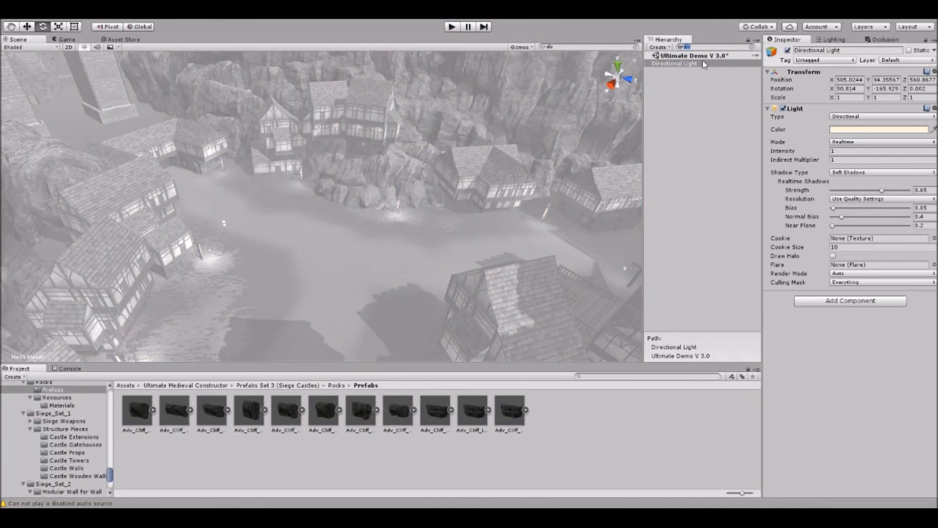
key(Escape)
click(787, 50)
right_drag(393, 205, 419, 145)
Play the scene without sunlight and walk through the village, examining the lantern-lit houses, cliffs and castle silhouettes.
click(452, 25)
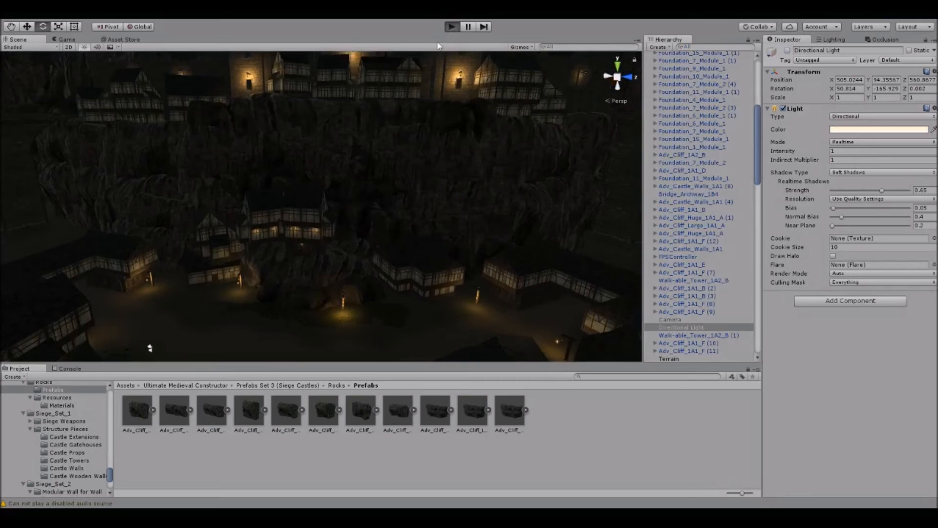
key(w)
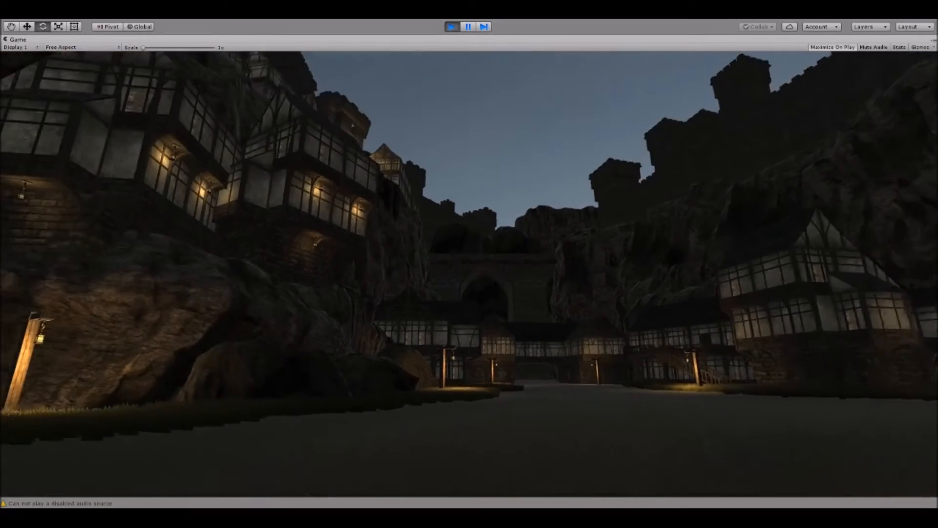
key(w)
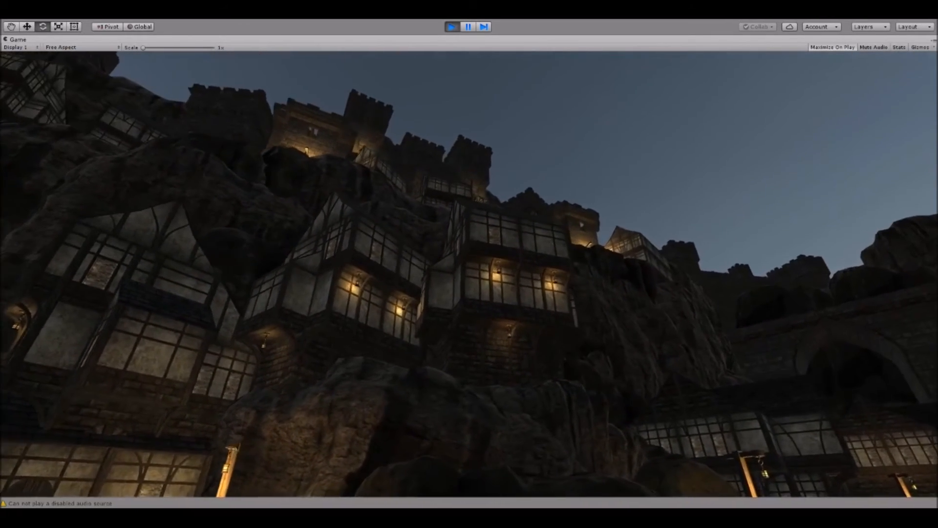
key(w)
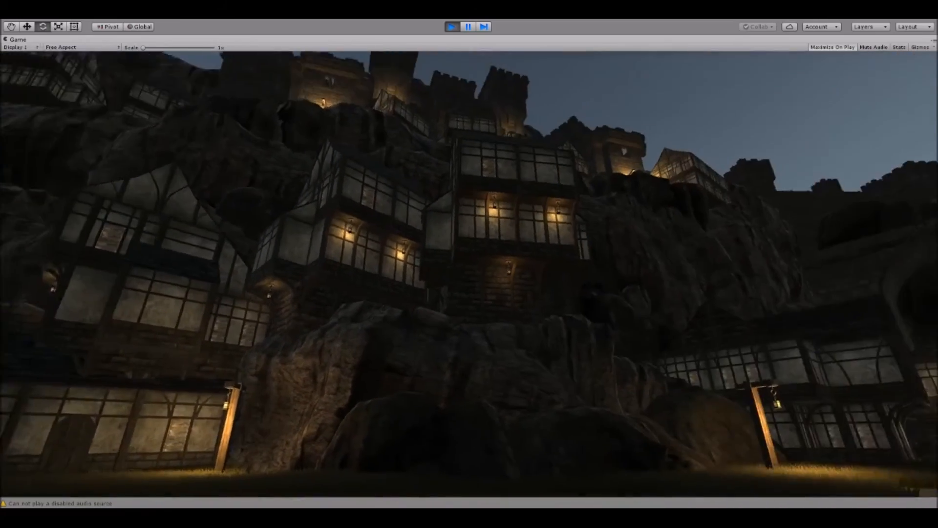
key(w)
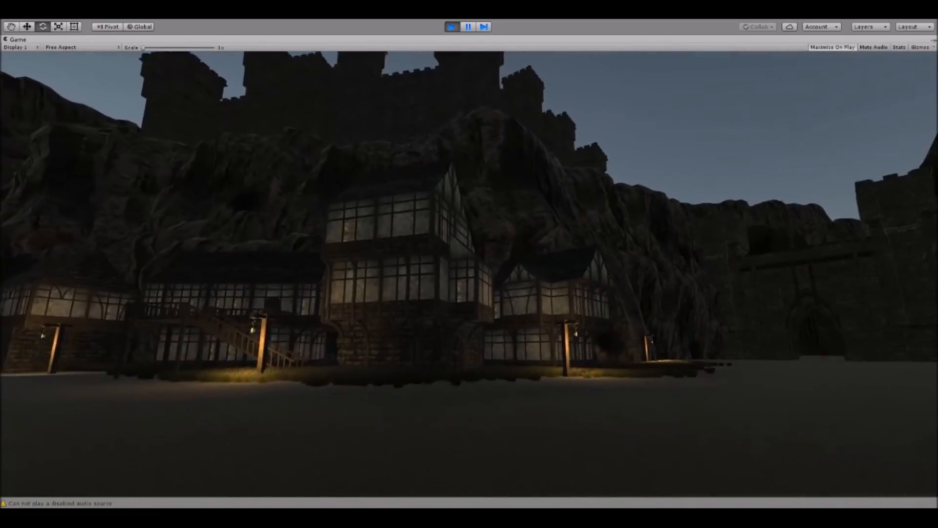
key(w)
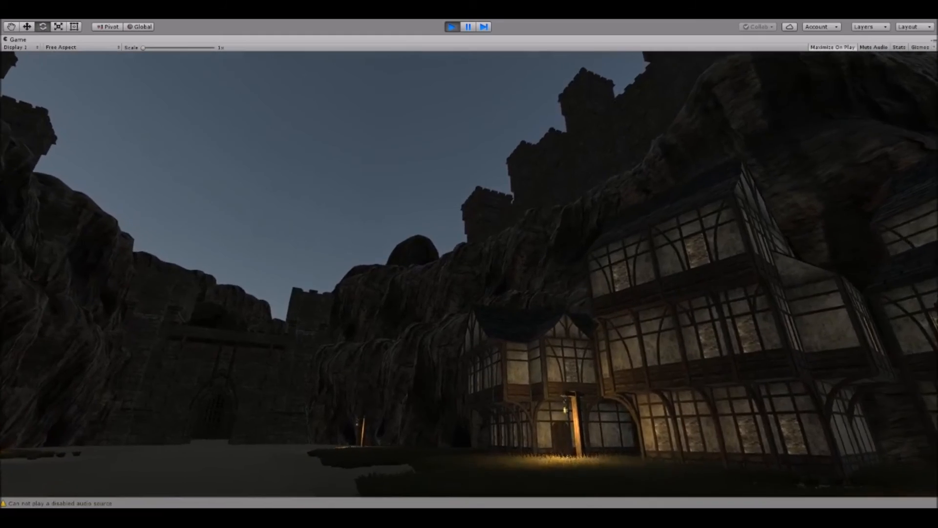
key(w)
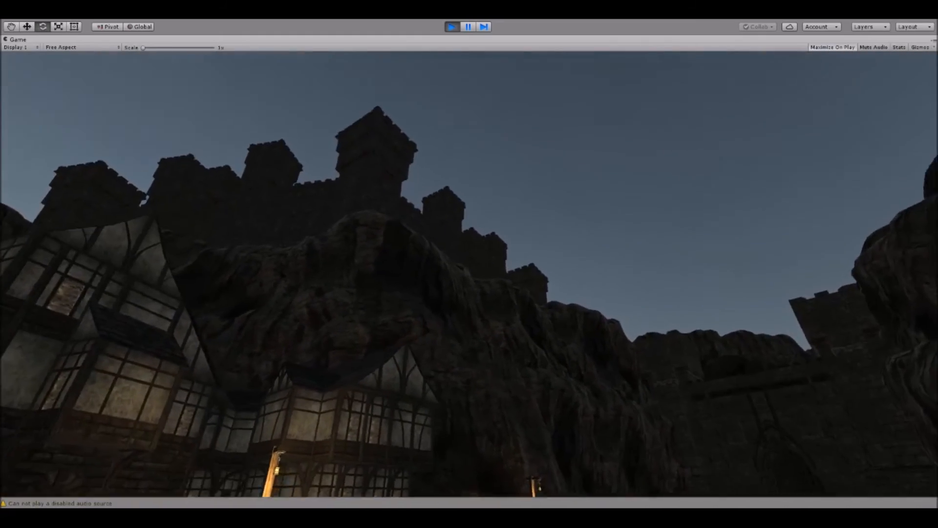
key(w)
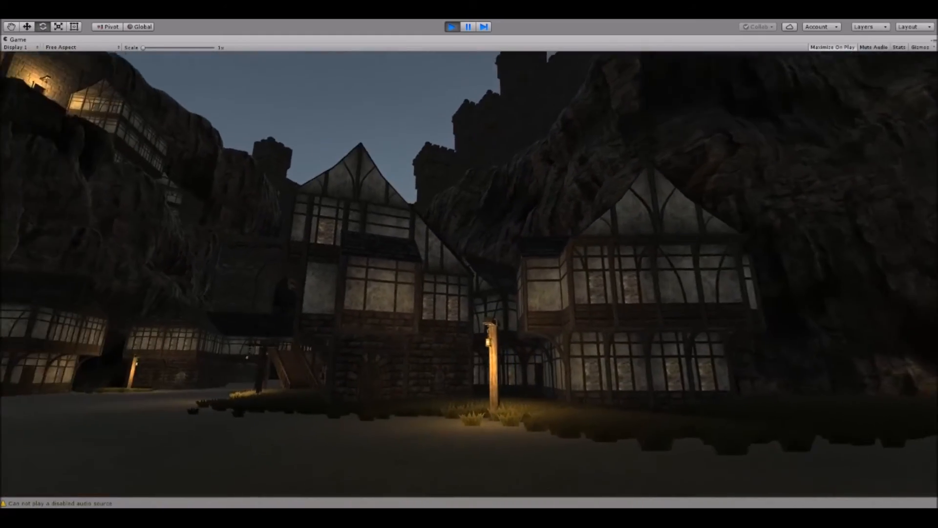